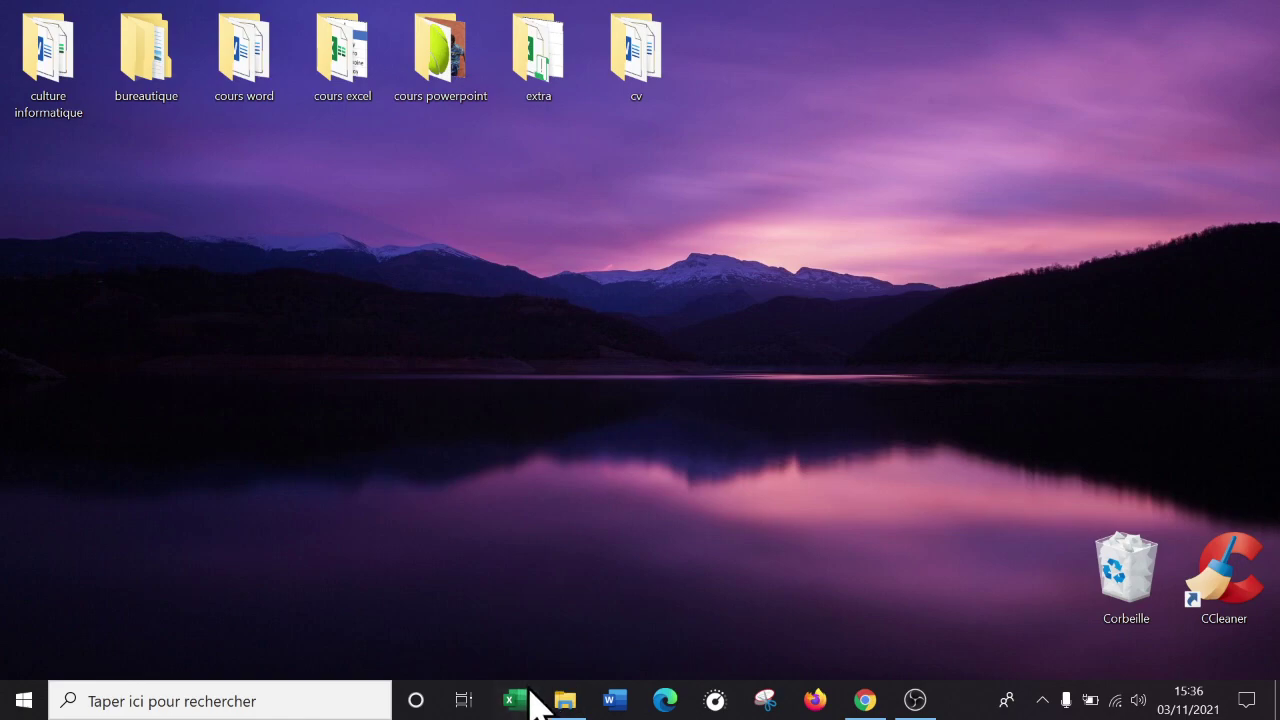
right_click(498, 358)
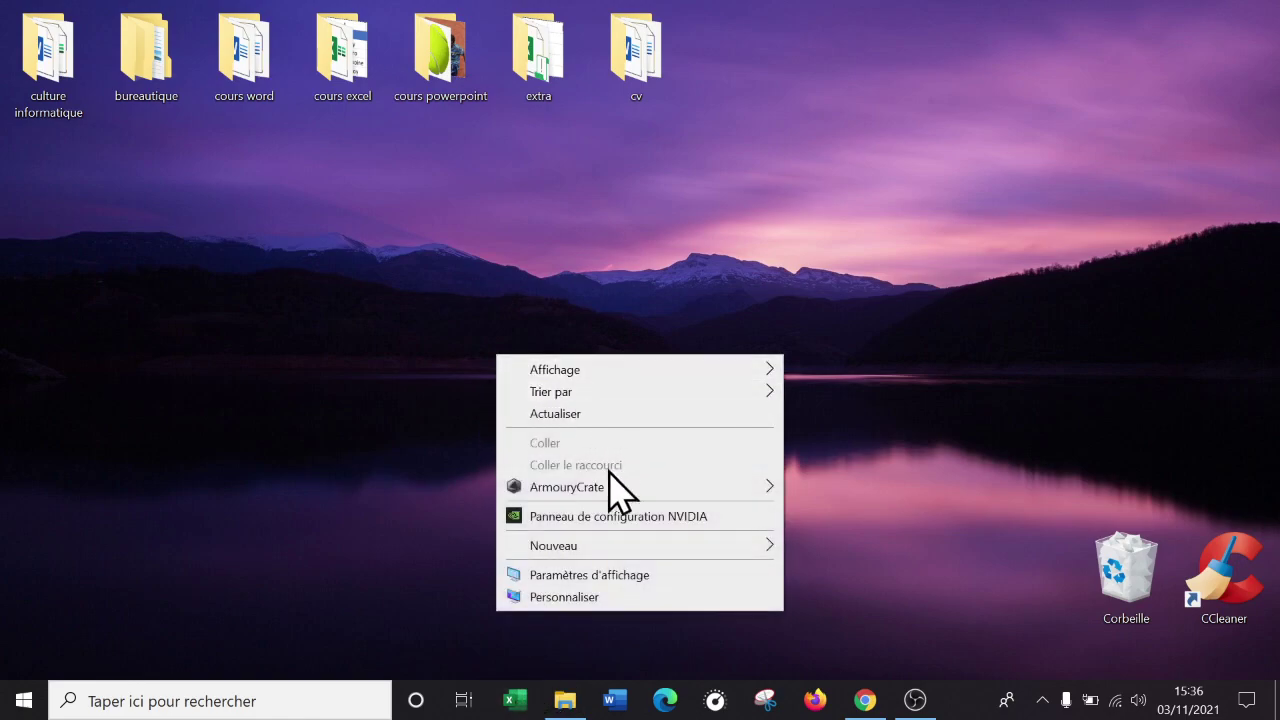
mouse_move(585, 548)
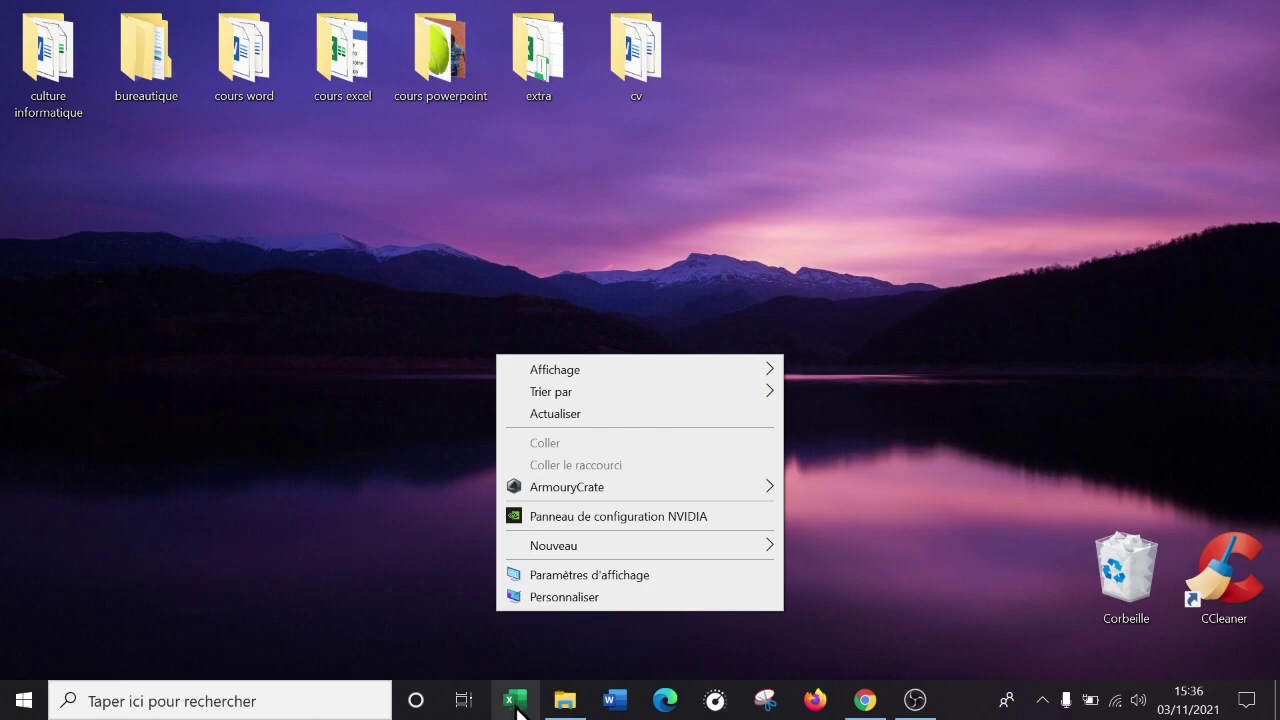
left_click(14, 706)
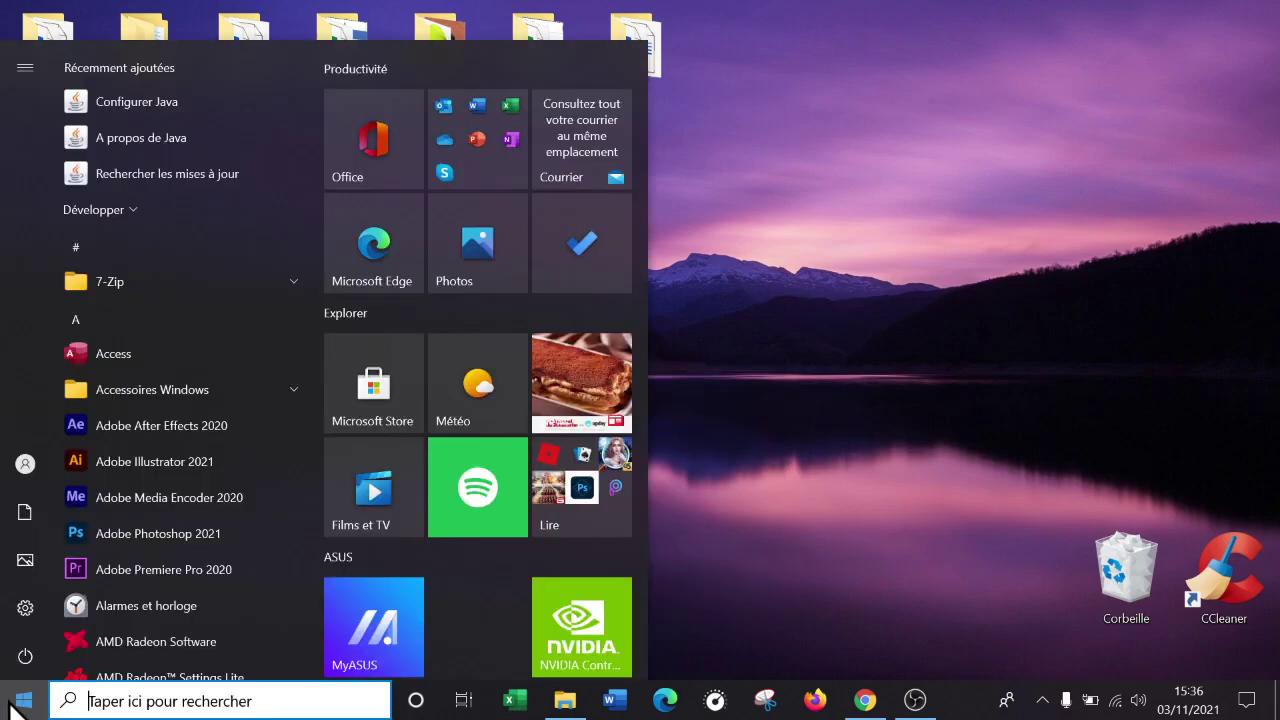
- Switch to Excel and create a new blank workbook
left_click(515, 702)
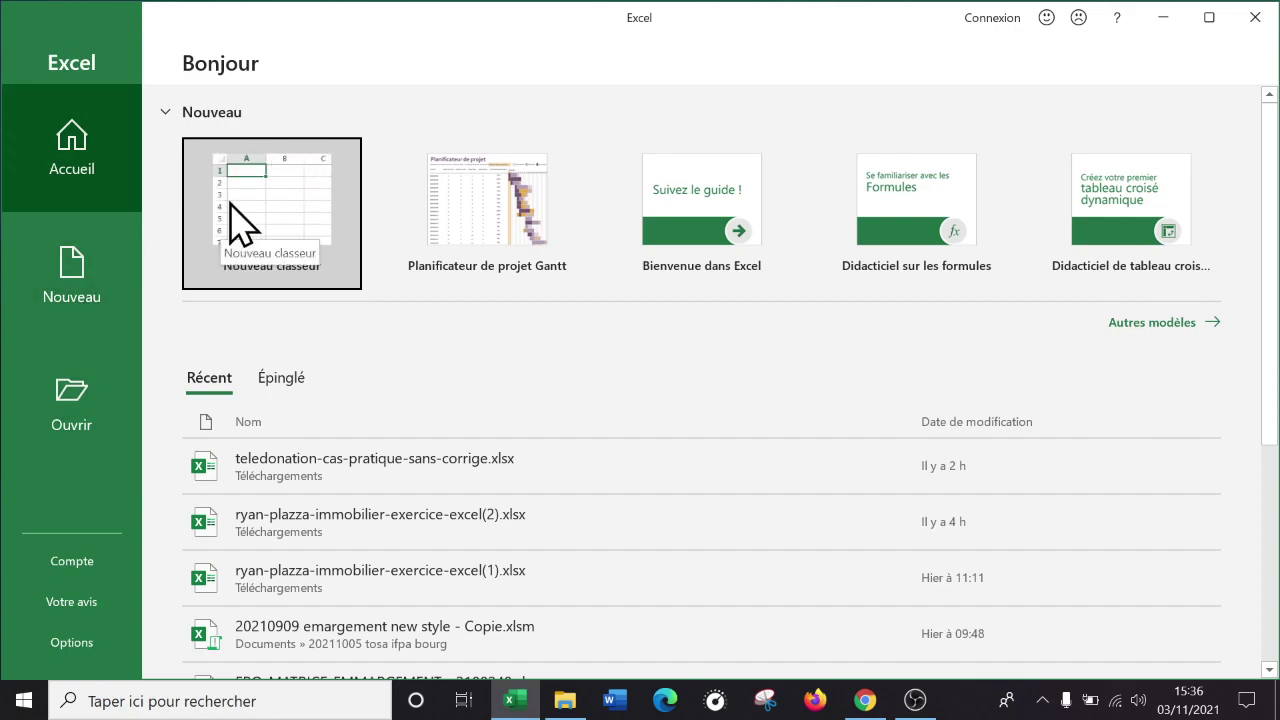
left_click(286, 206)
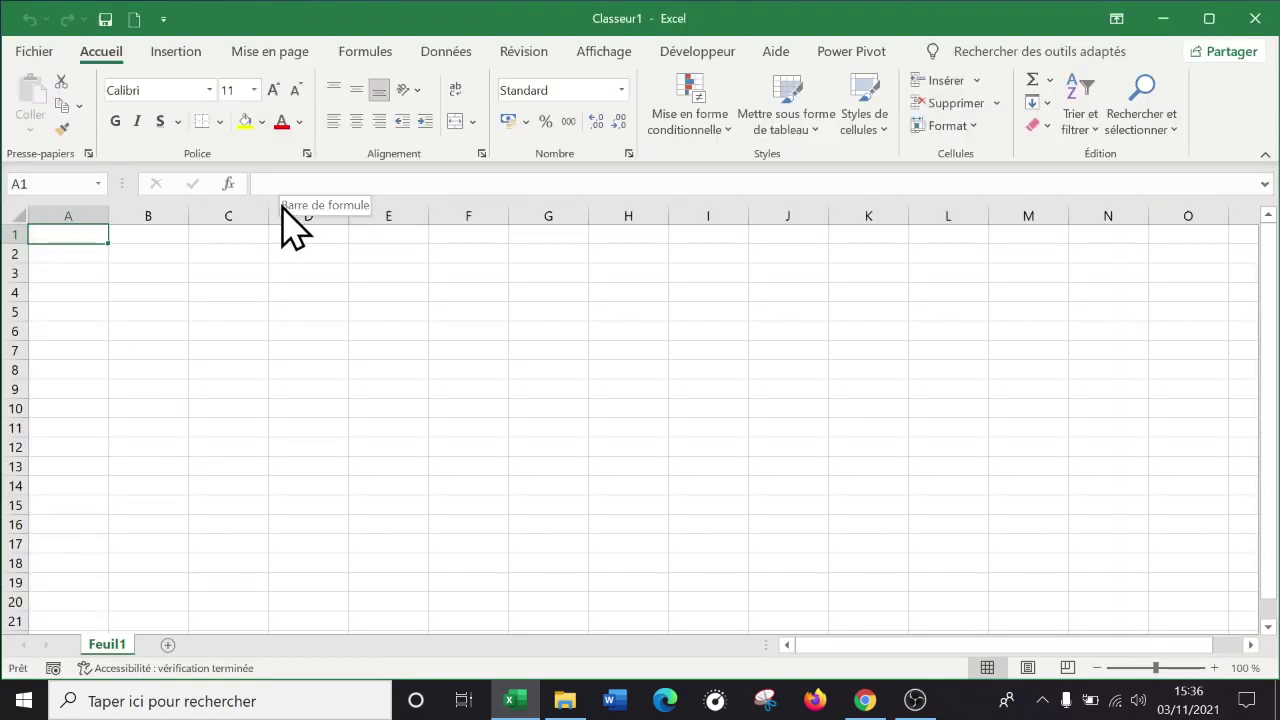
left_click(1215, 668)
left_click(1215, 668)
left_click(1215, 668)
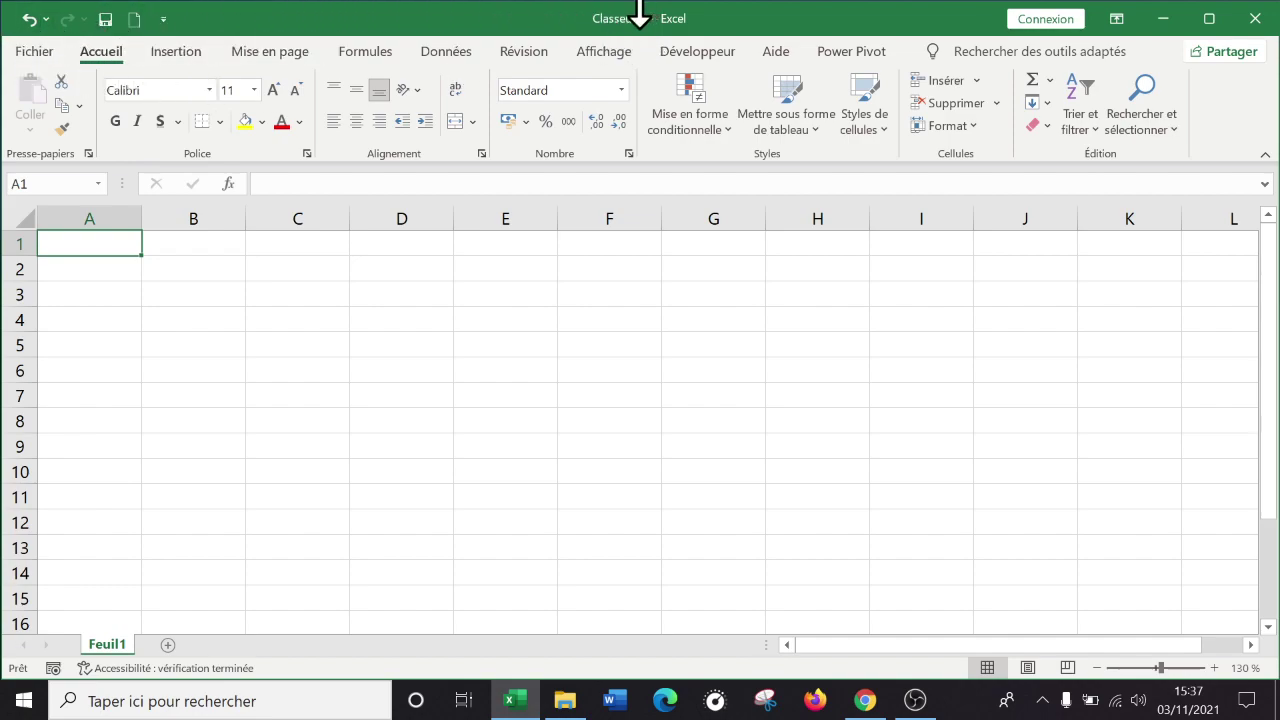
- Start saving the workbook under a new name and choose the desktop (Bureau) as its location
left_click(36, 55)
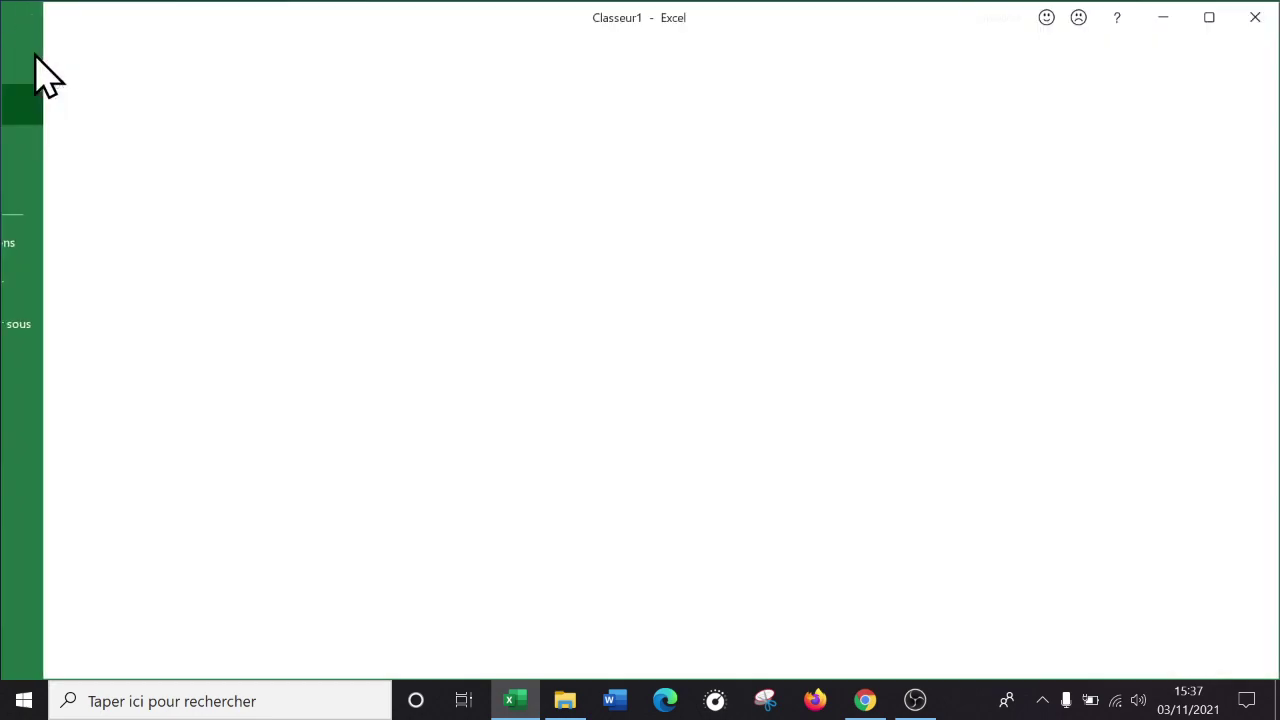
left_click(97, 338)
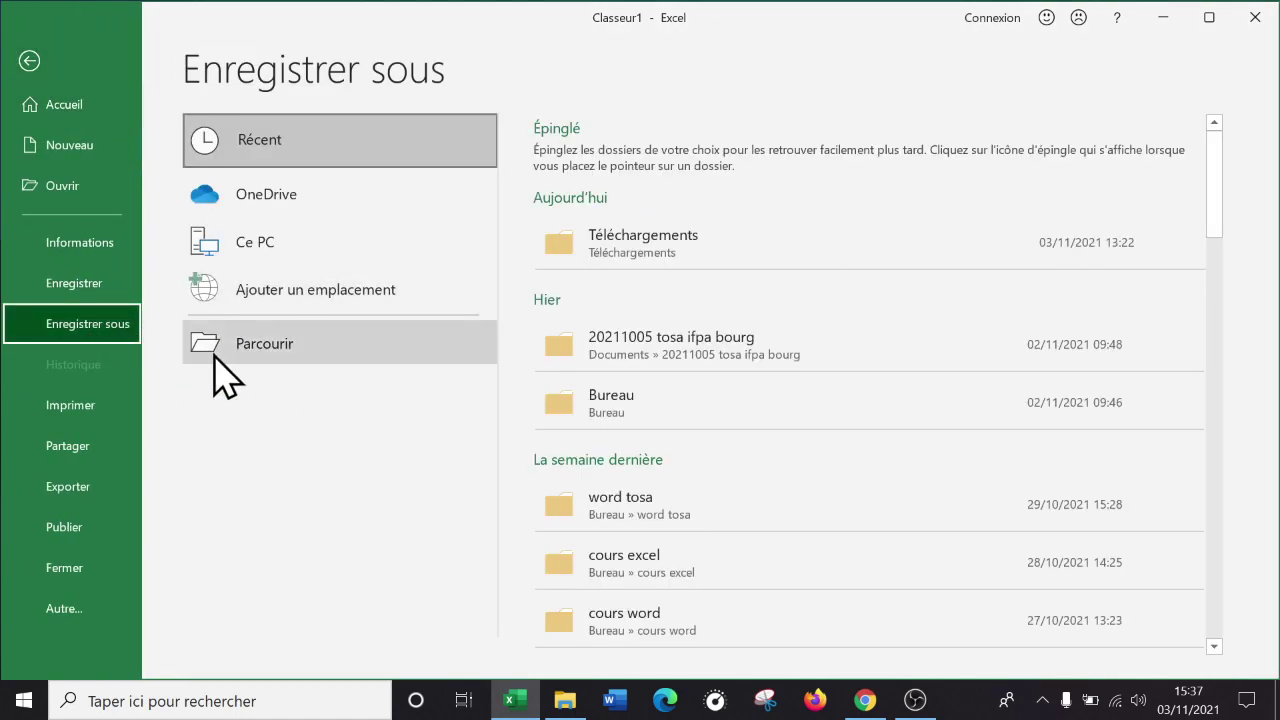
left_click(325, 350)
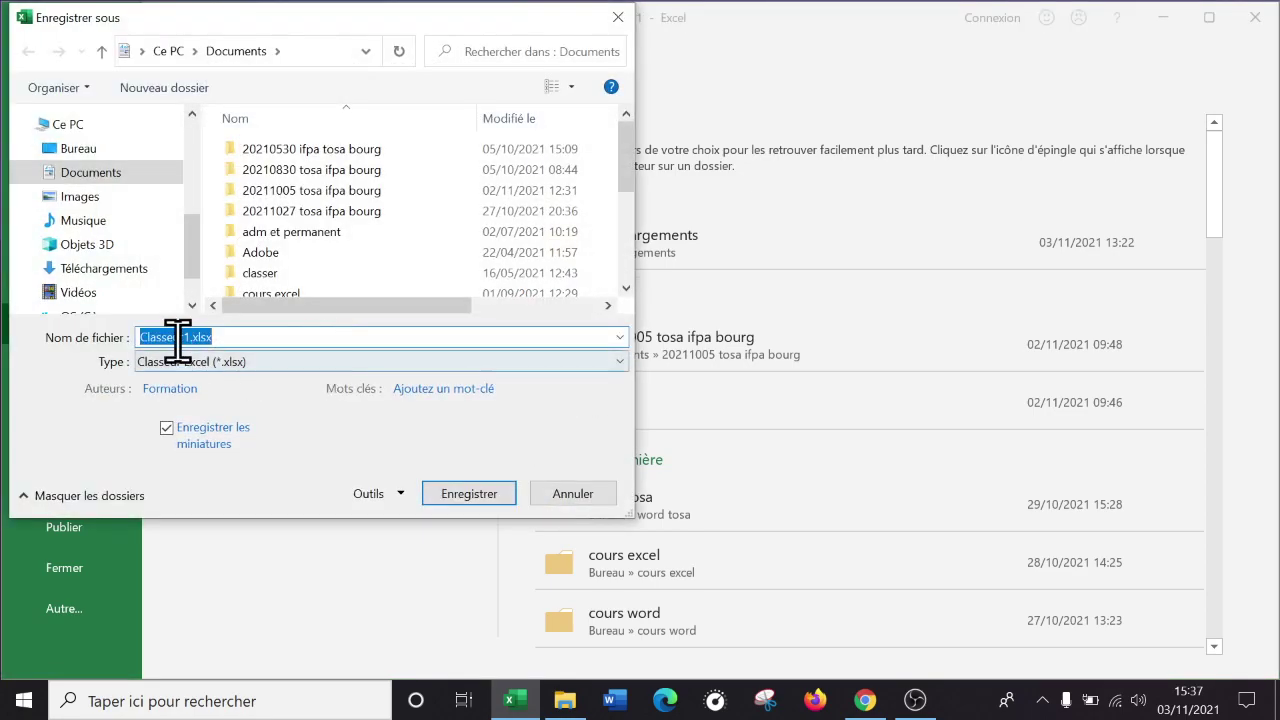
left_click(82, 150)
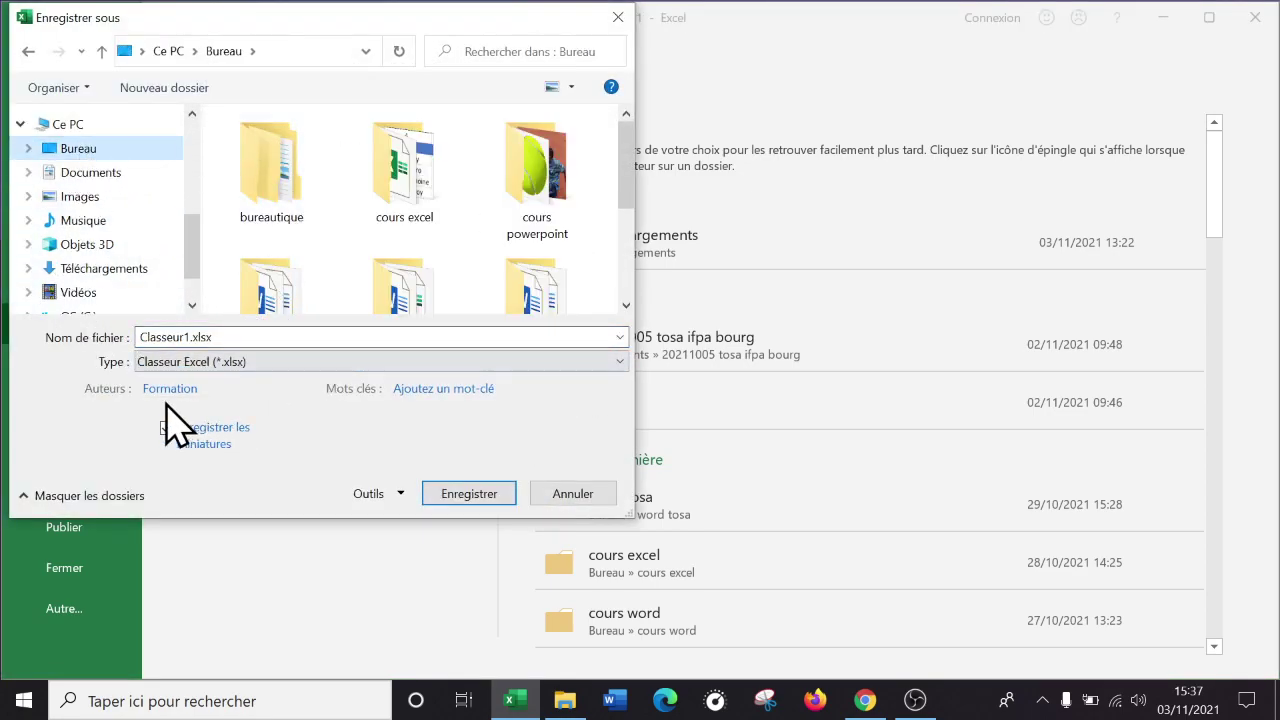
- Save the file as a macro-enabled Excel workbook (*.xlsm) named "ma premiere macro"
left_click(224, 378)
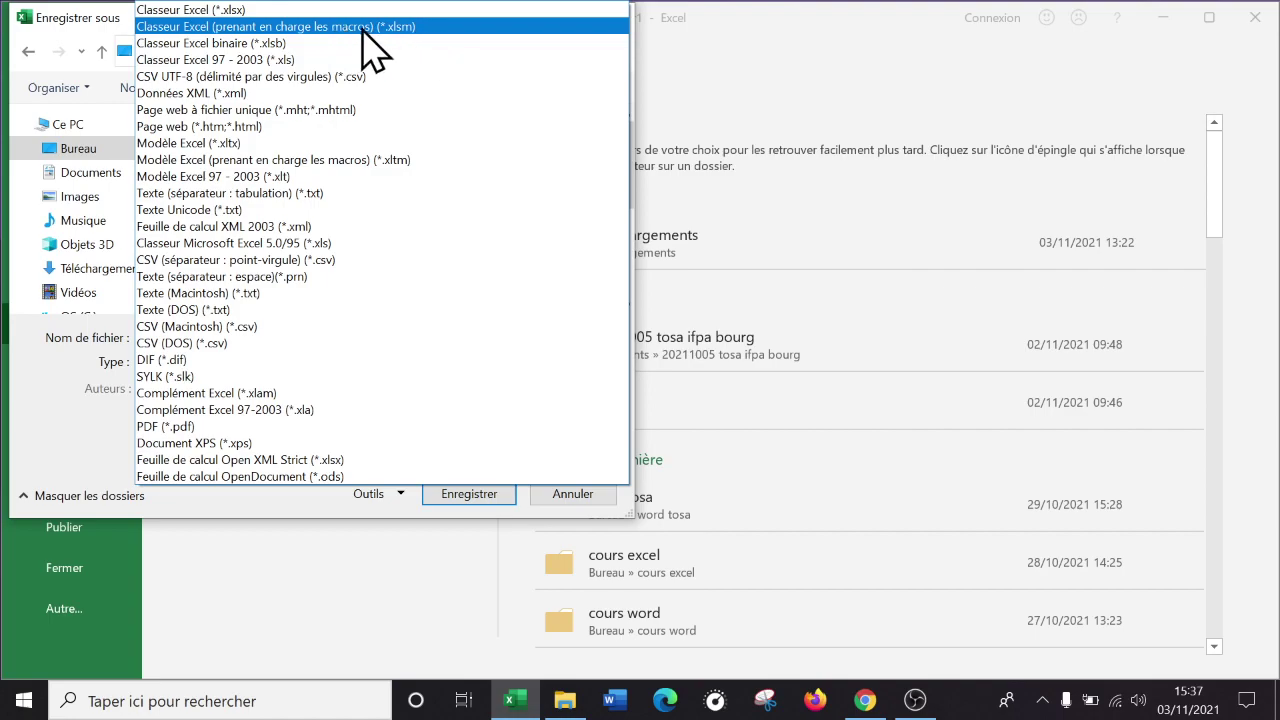
left_click(410, 28)
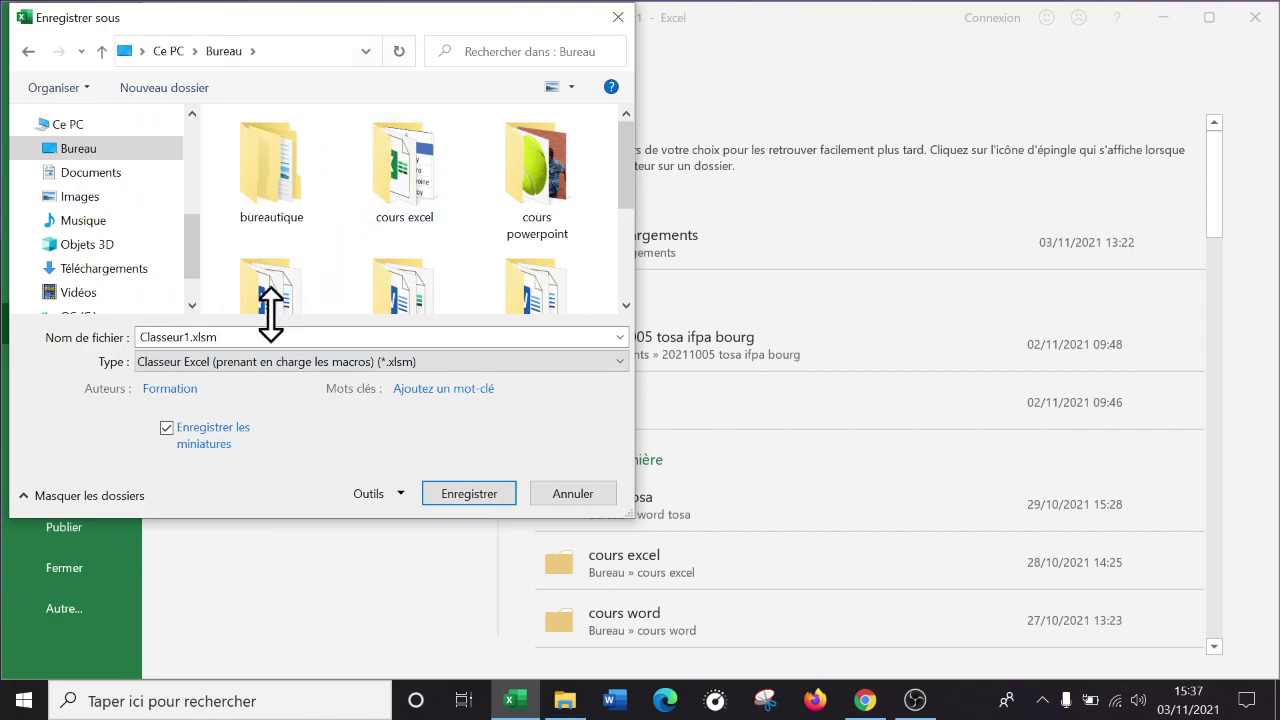
left_click(318, 362)
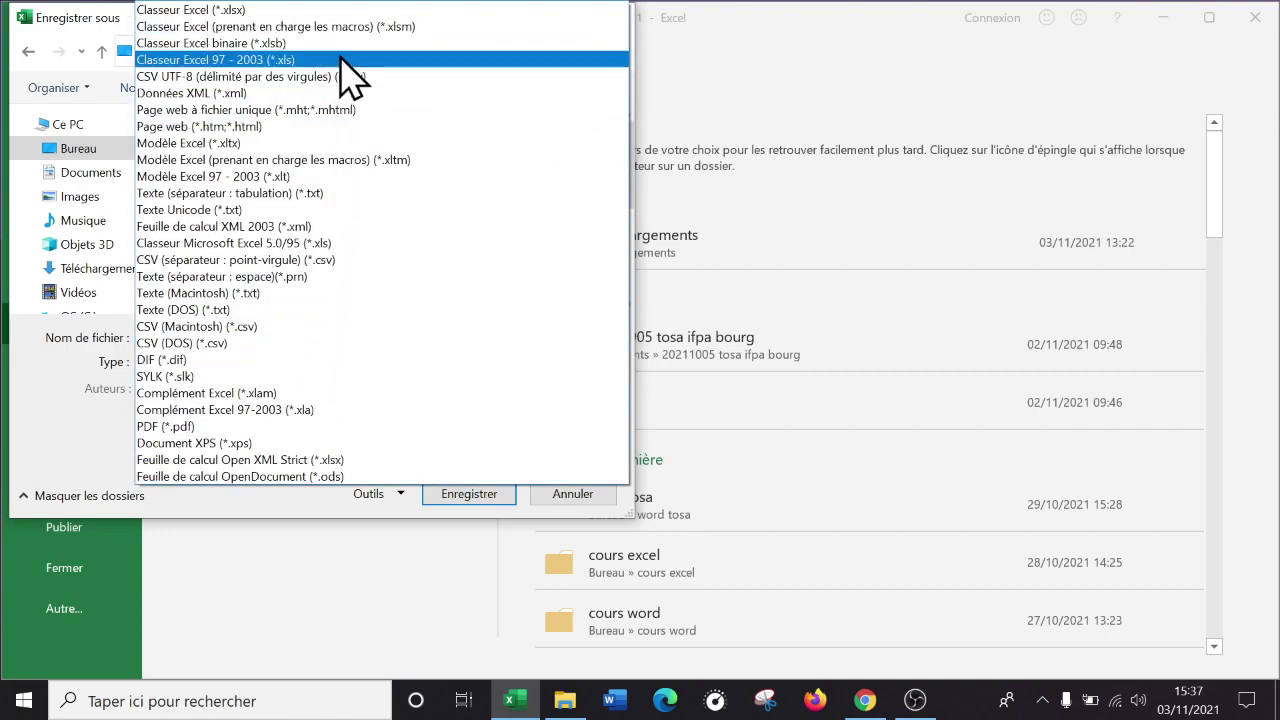
left_click(362, 28)
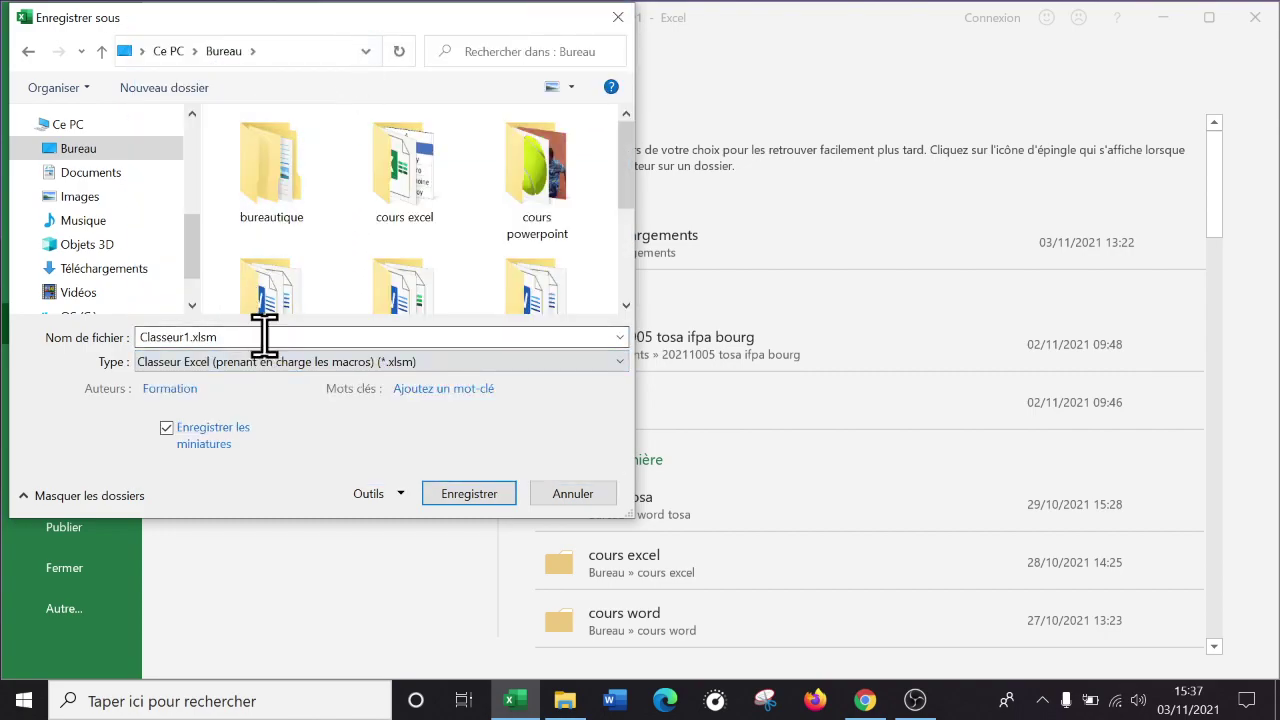
type("ma premiere macro")
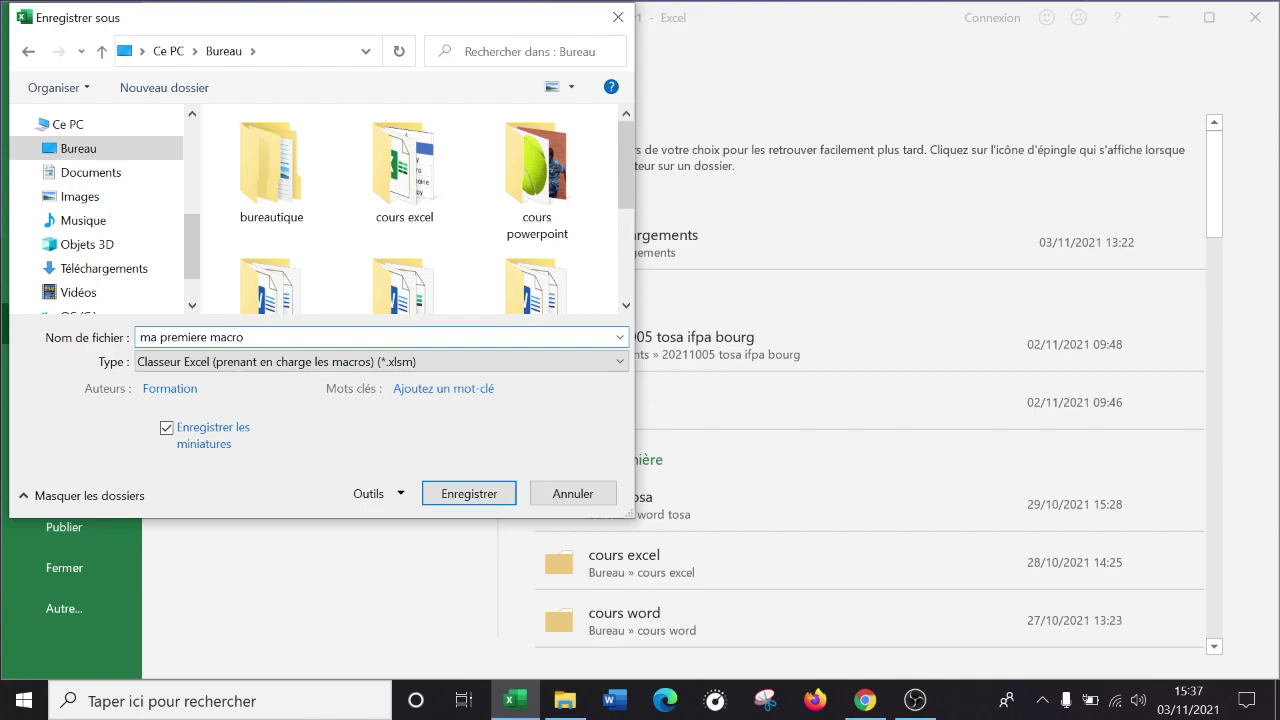
left_click(505, 497)
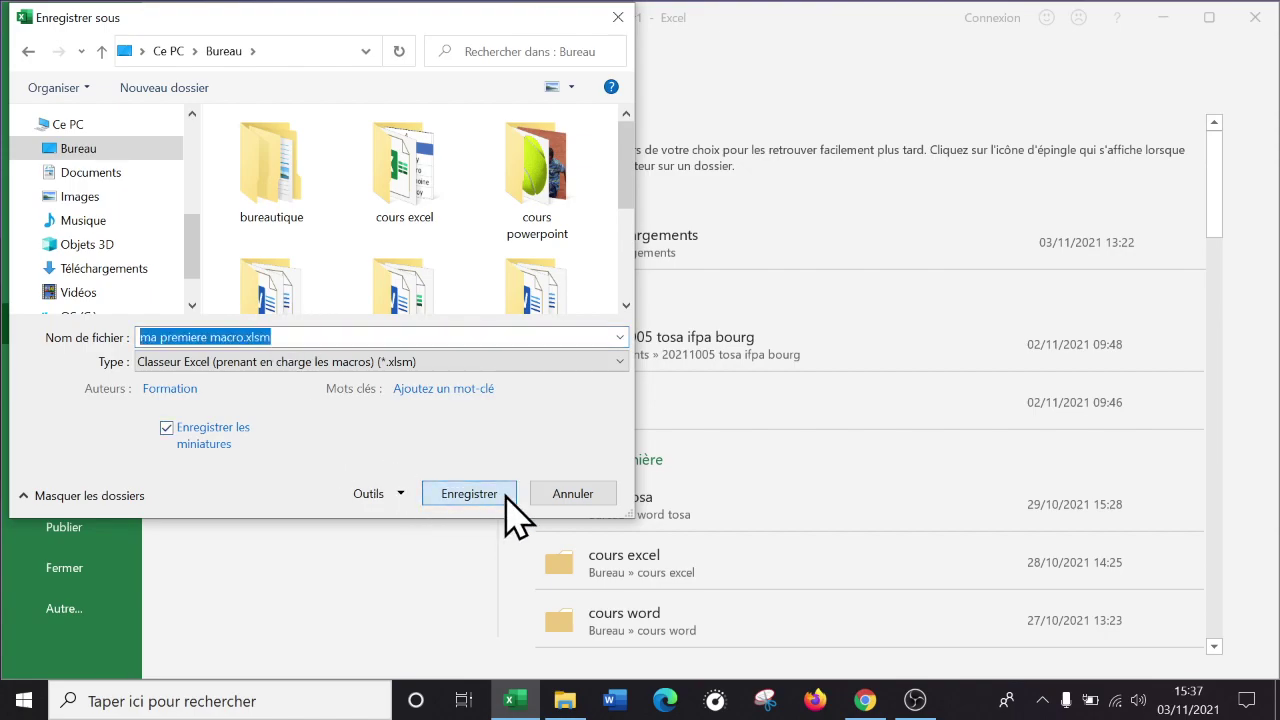
left_click(672, 468)
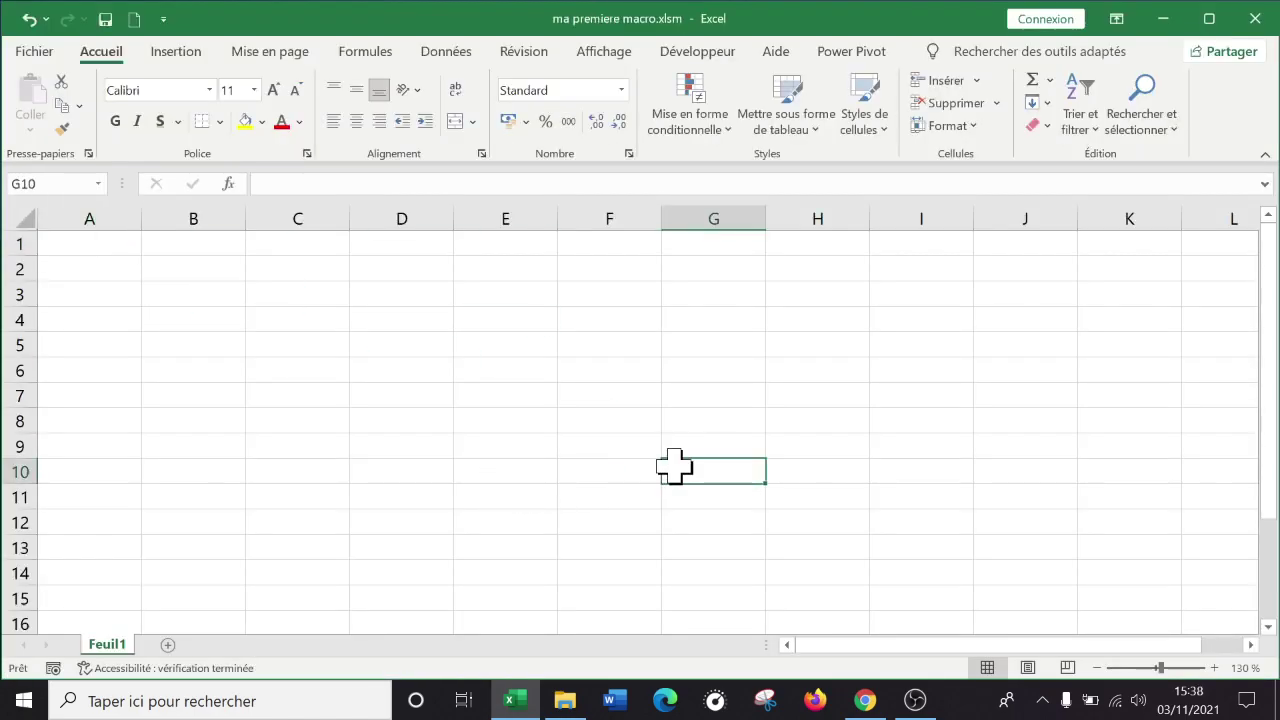
left_click(535, 316)
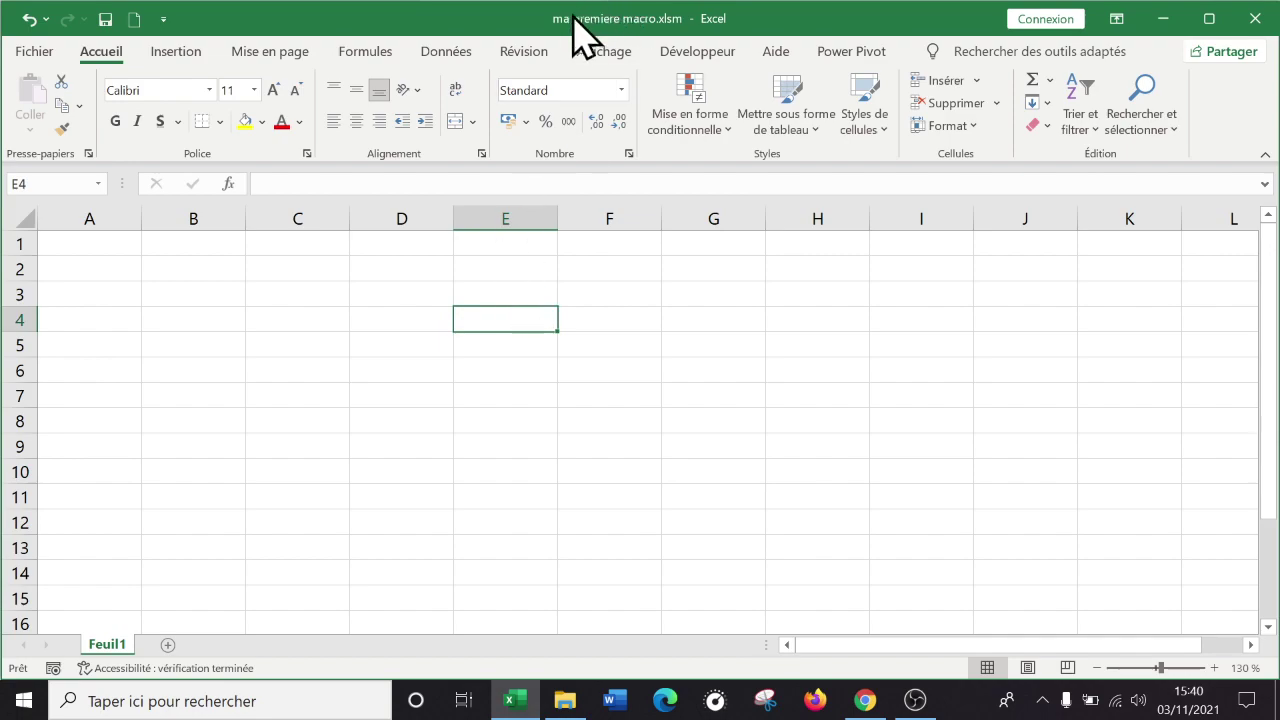
left_click(478, 371)
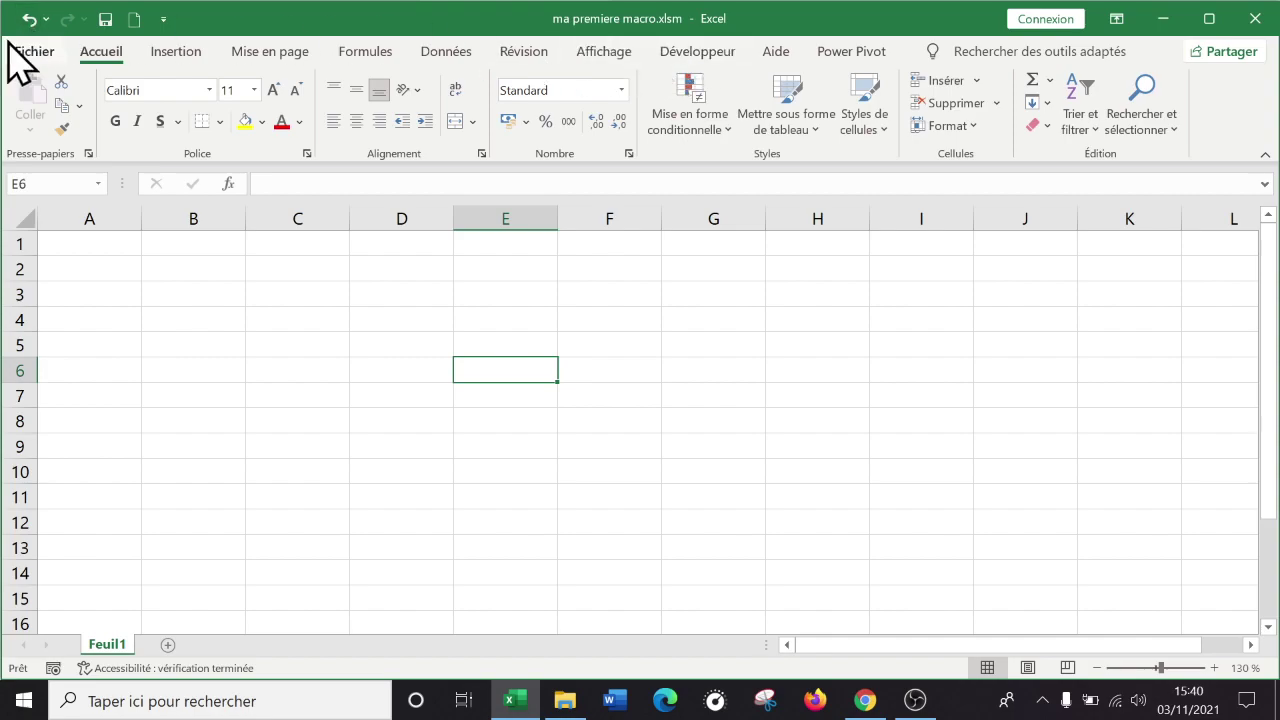
- Open the Excel options and show the ribbon customization settings (Personnaliser le ruban)
left_click(37, 50)
left_click(36, 57)
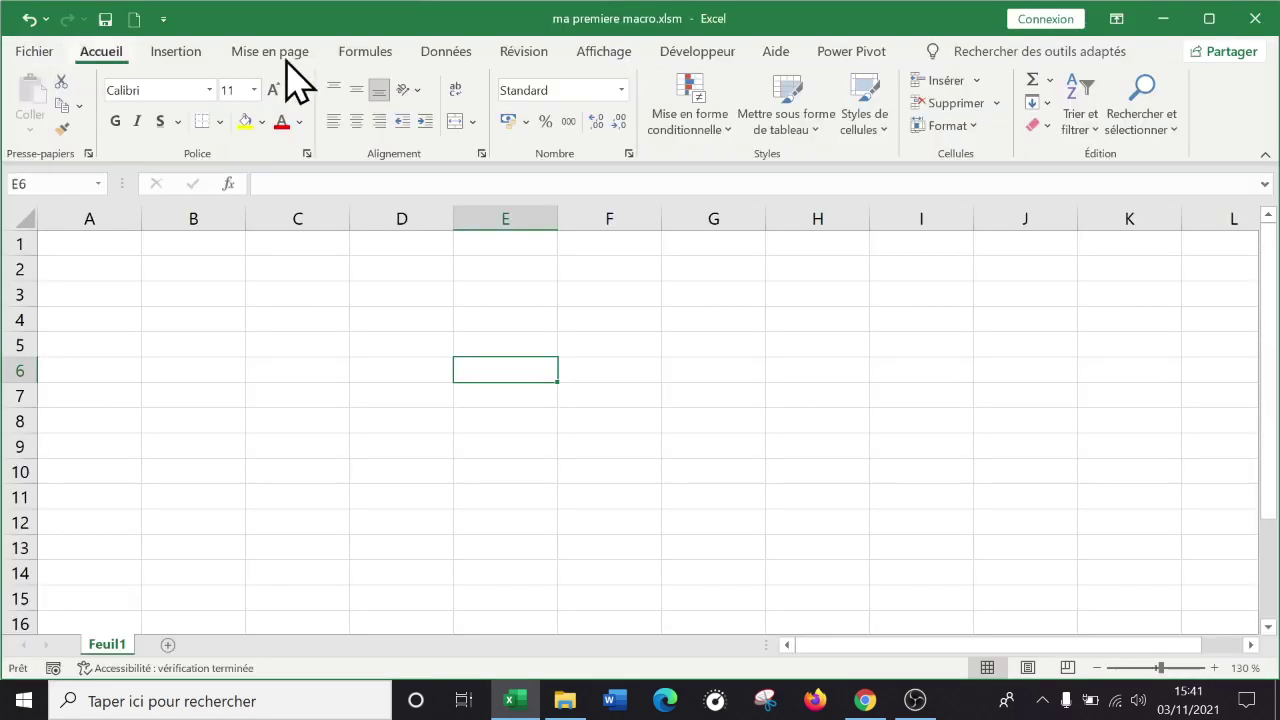
left_click(37, 54)
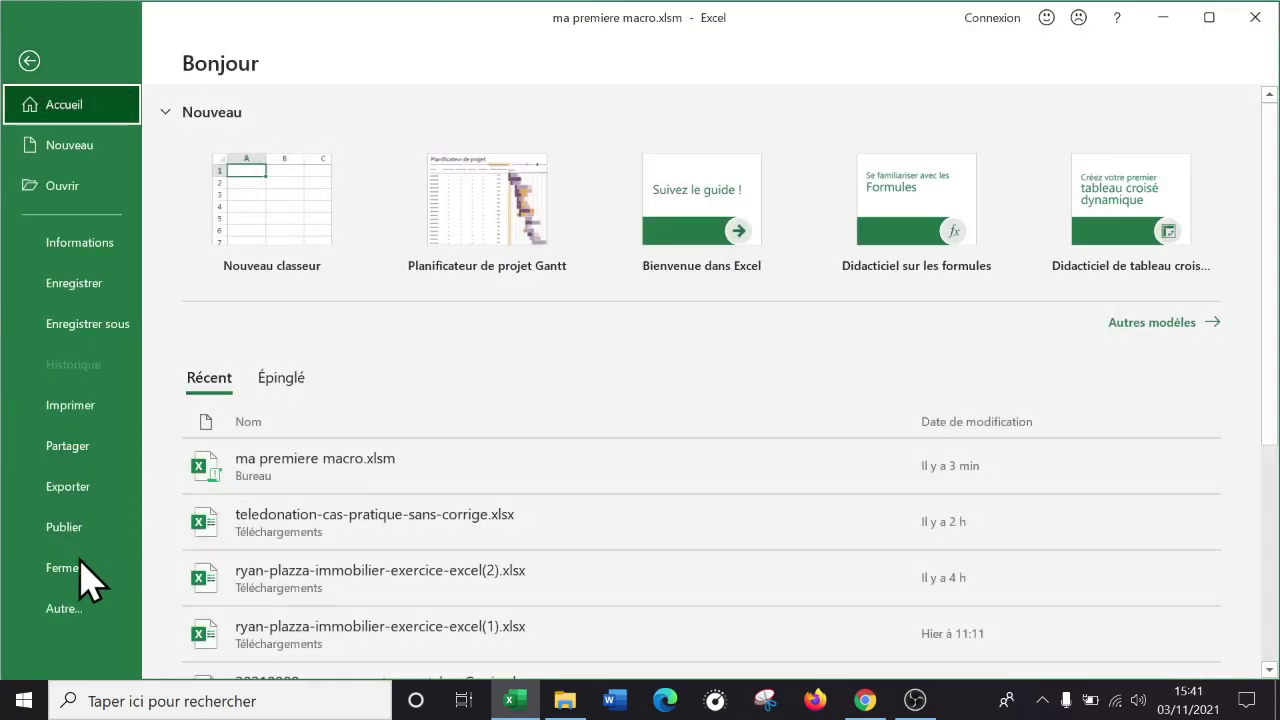
left_click(64, 610)
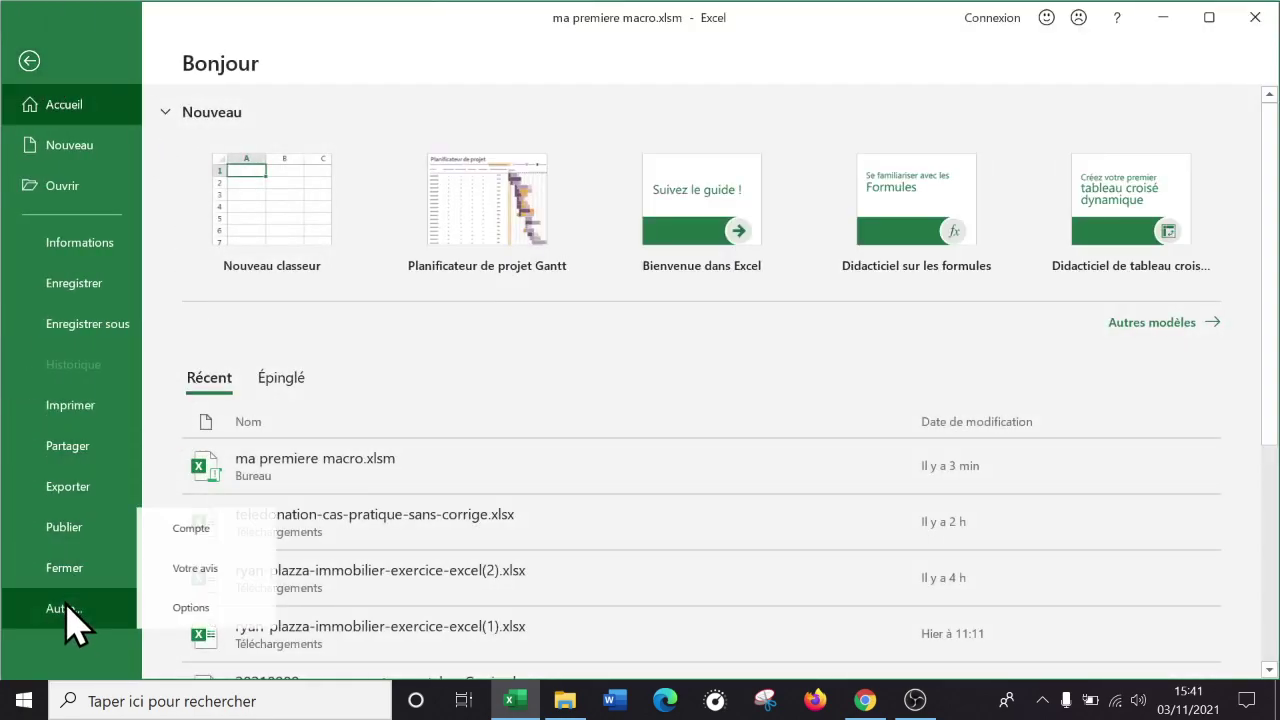
left_click(208, 606)
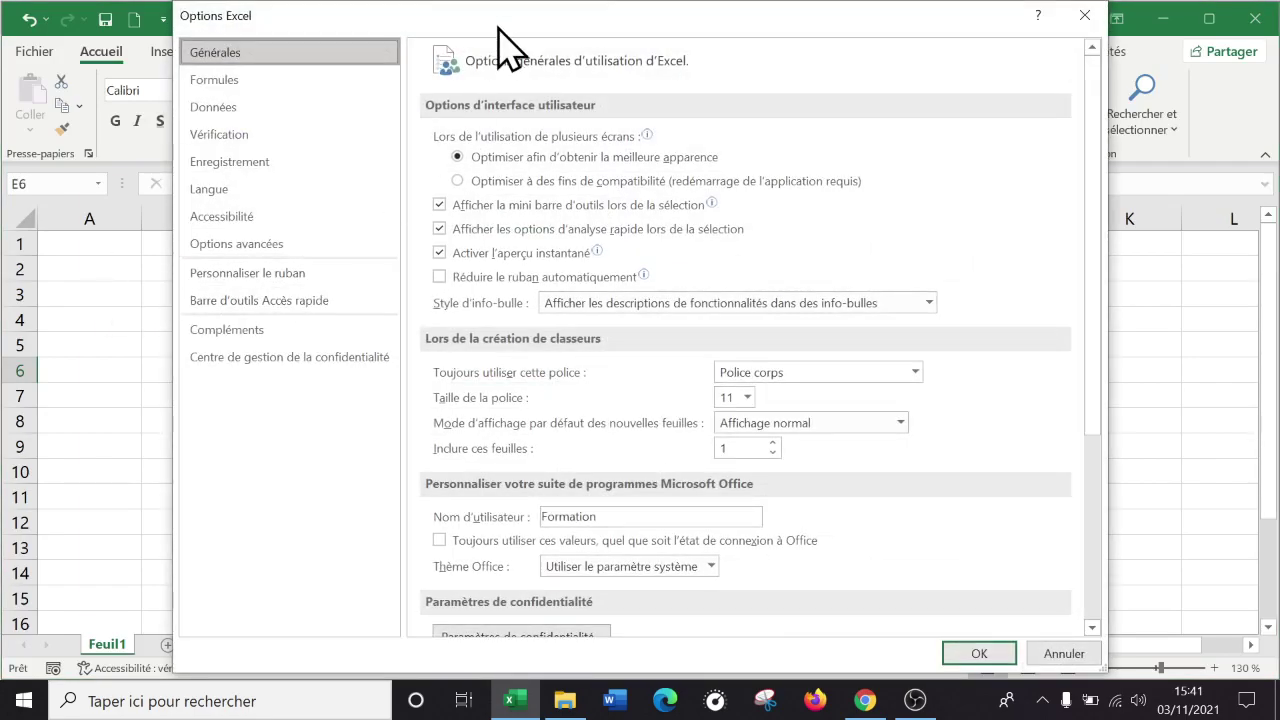
left_click_drag(498, 18, 548, 24)
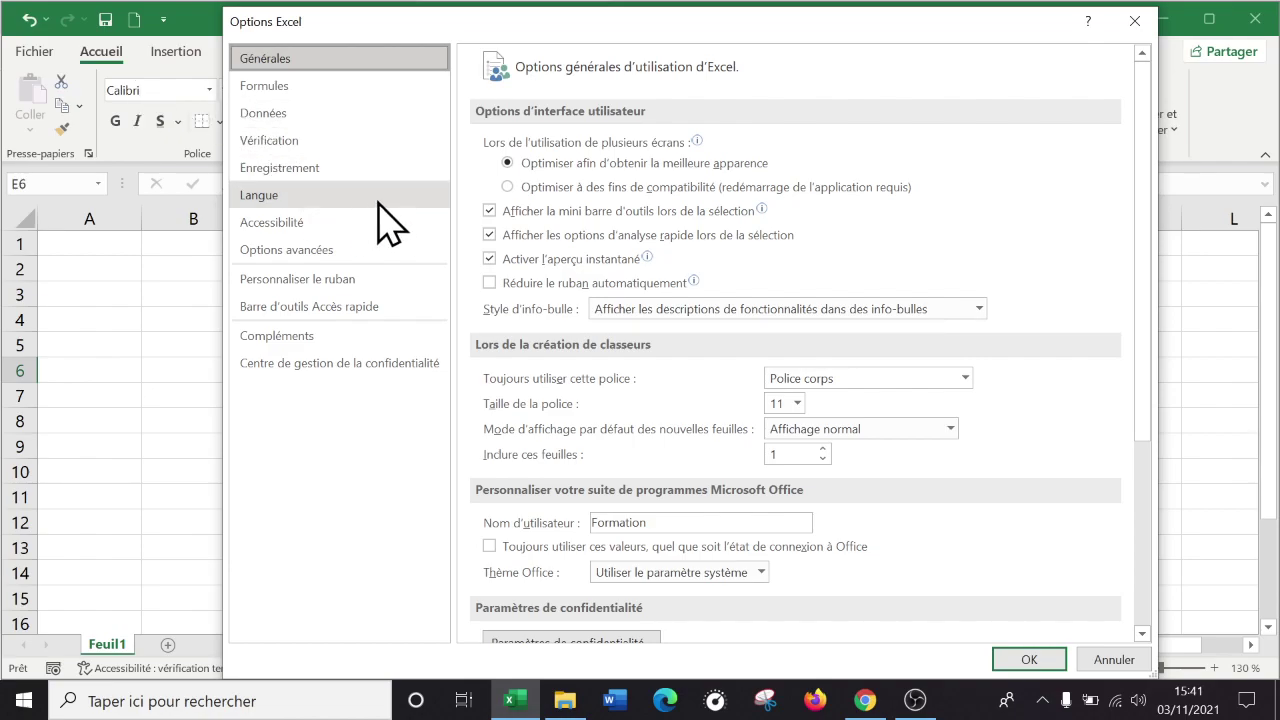
left_click(313, 290)
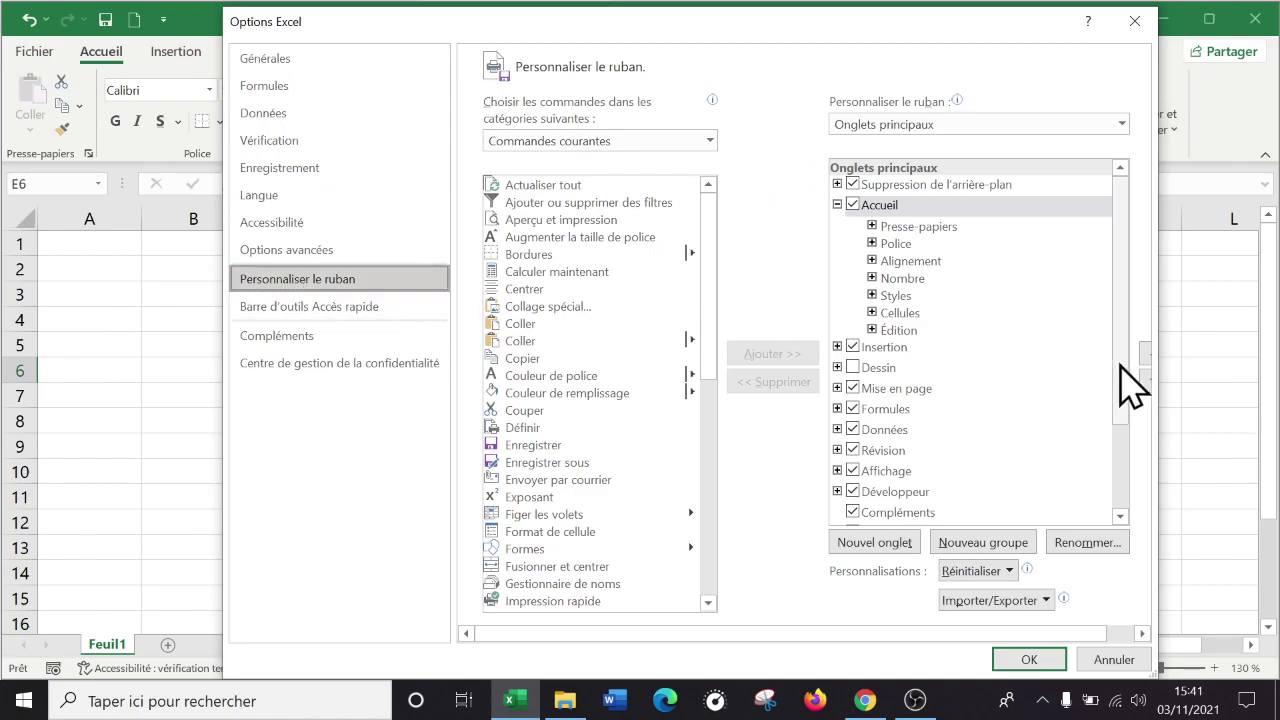
- Make sure Développeur is enabled among the main ribbon tabs, apply the options and display the Développeur commands
left_click_drag(1127, 370, 1120, 480)
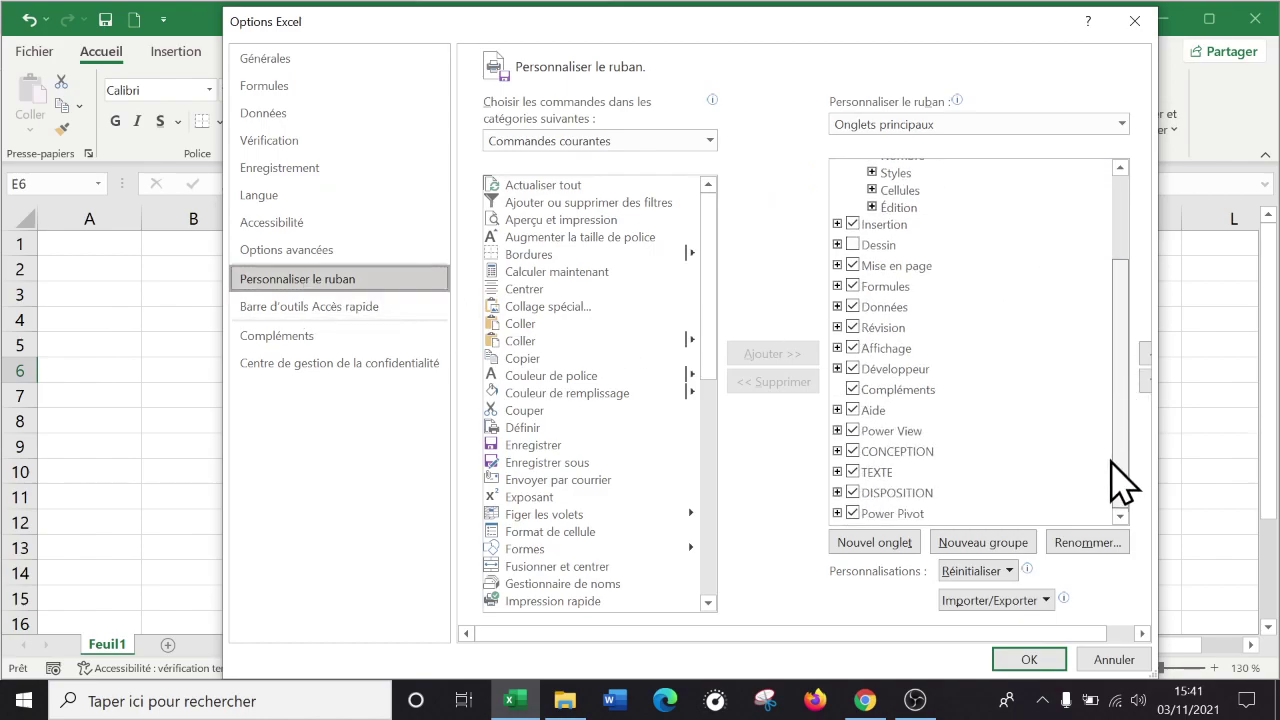
left_click(852, 369)
left_click(1027, 660)
left_click(624, 302)
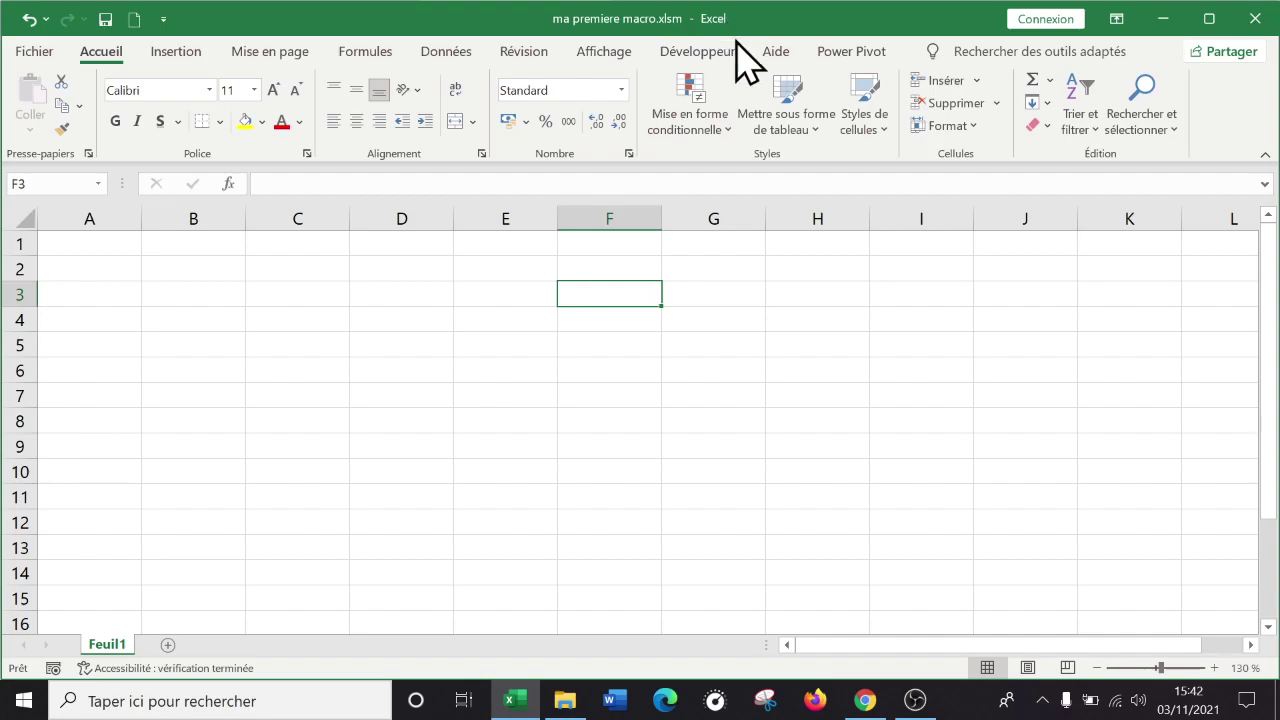
left_click(706, 55)
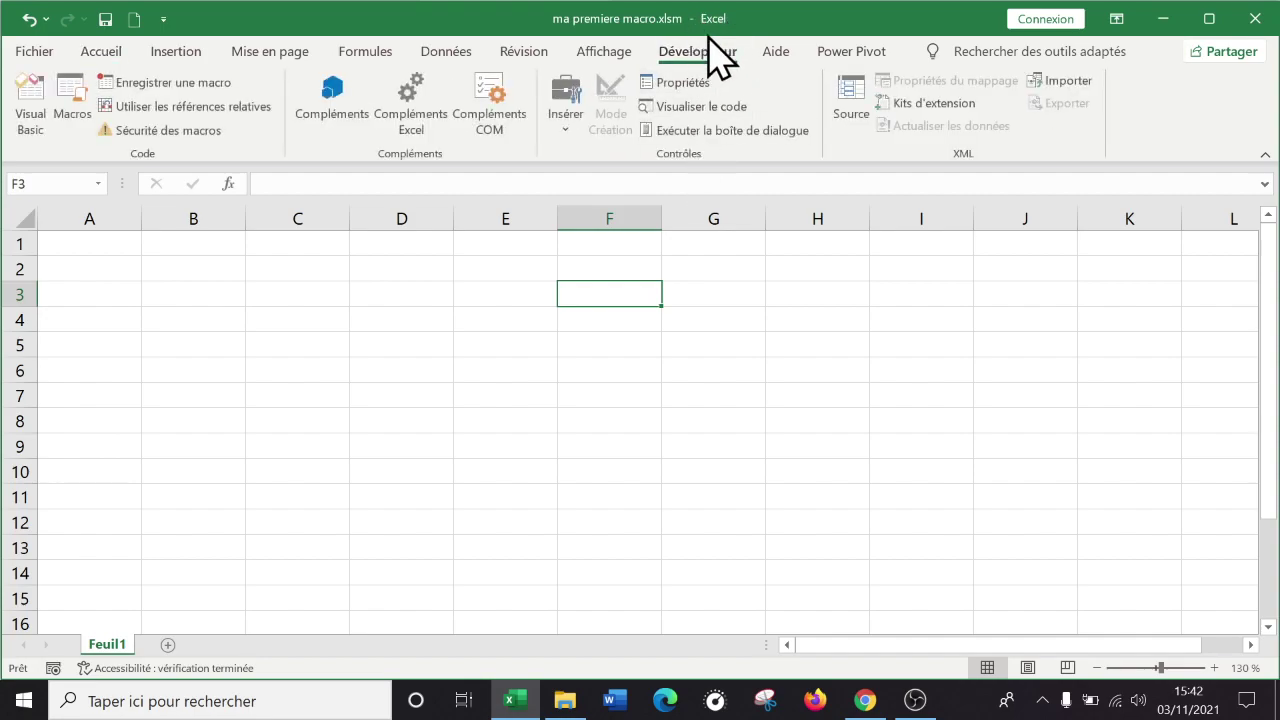
left_click(766, 324)
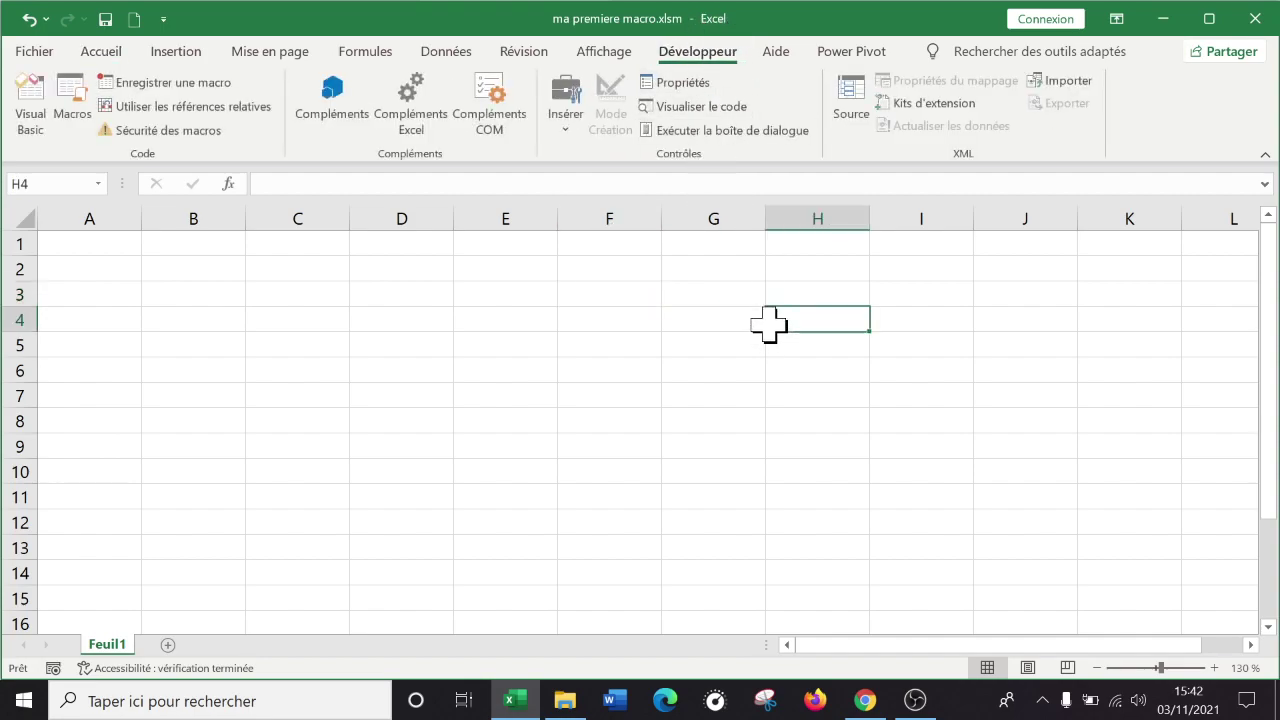
left_click(832, 418)
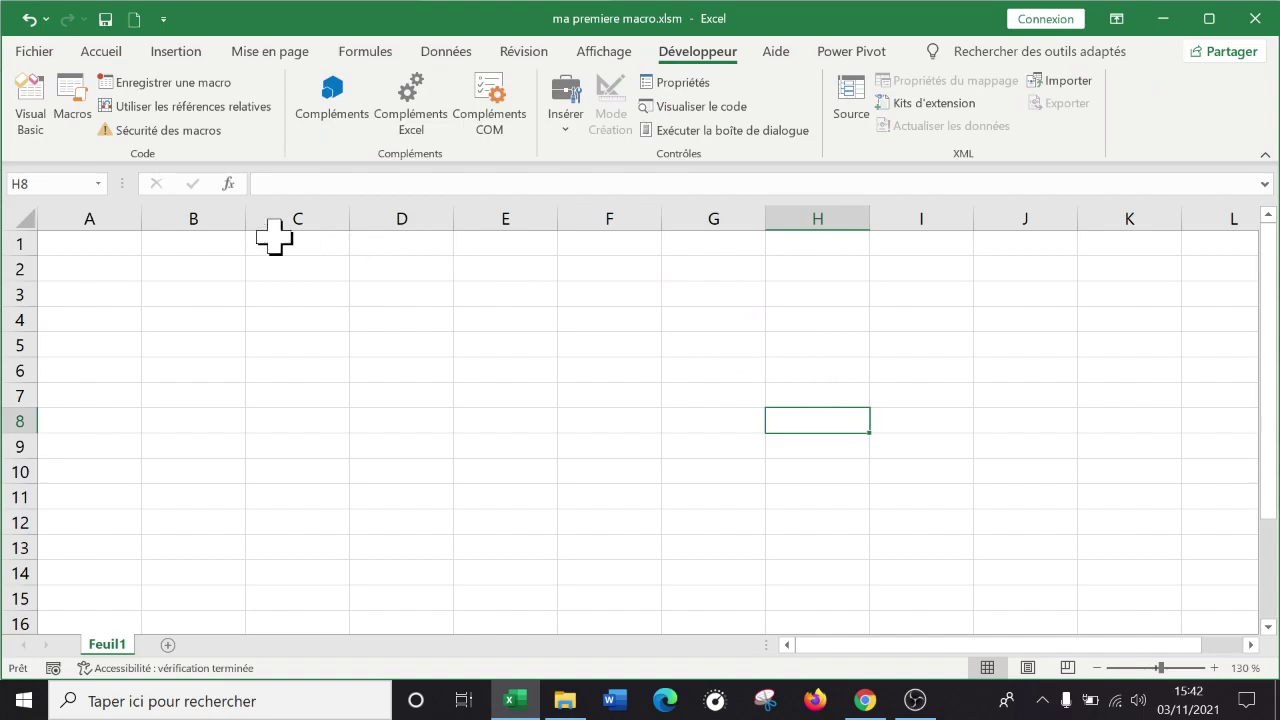
- Widen column A and set the sheet's zoom level to 170 %
left_click_drag(139, 209, 178, 209)
left_click(129, 240)
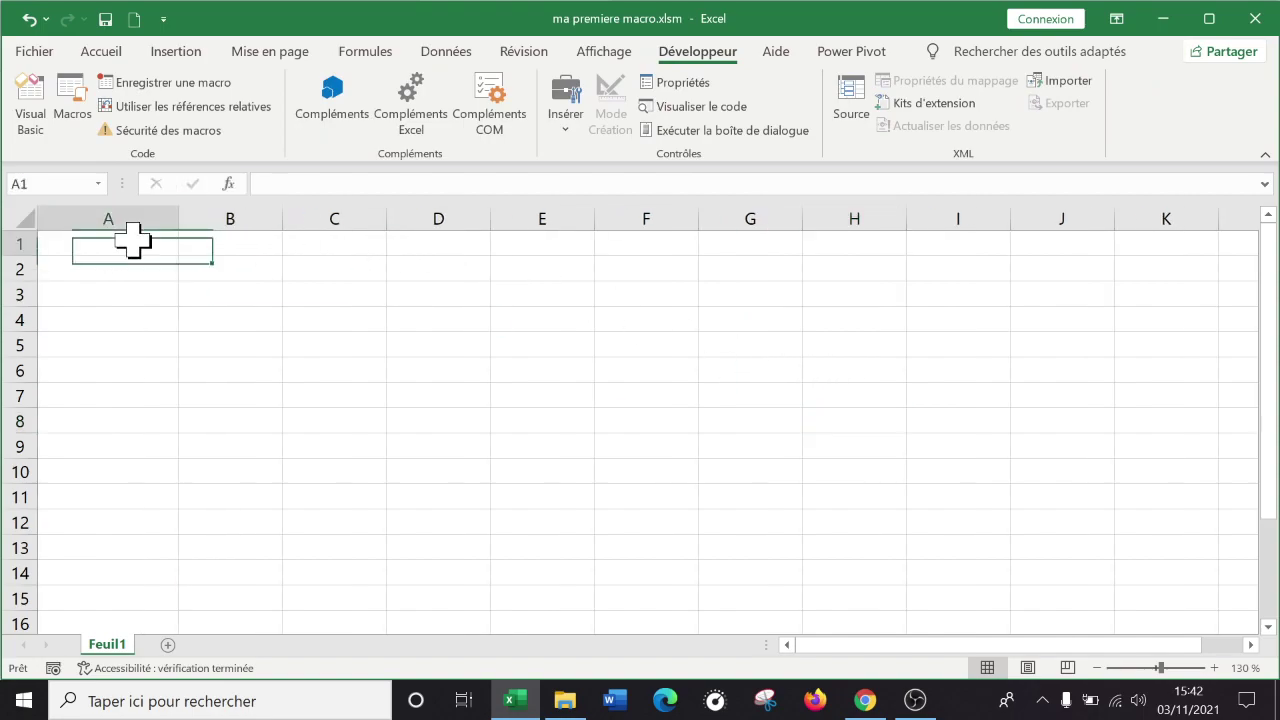
left_click(1214, 667)
left_click(1214, 667)
left_click(1214, 667)
left_click(1214, 667)
left_click(1205, 667)
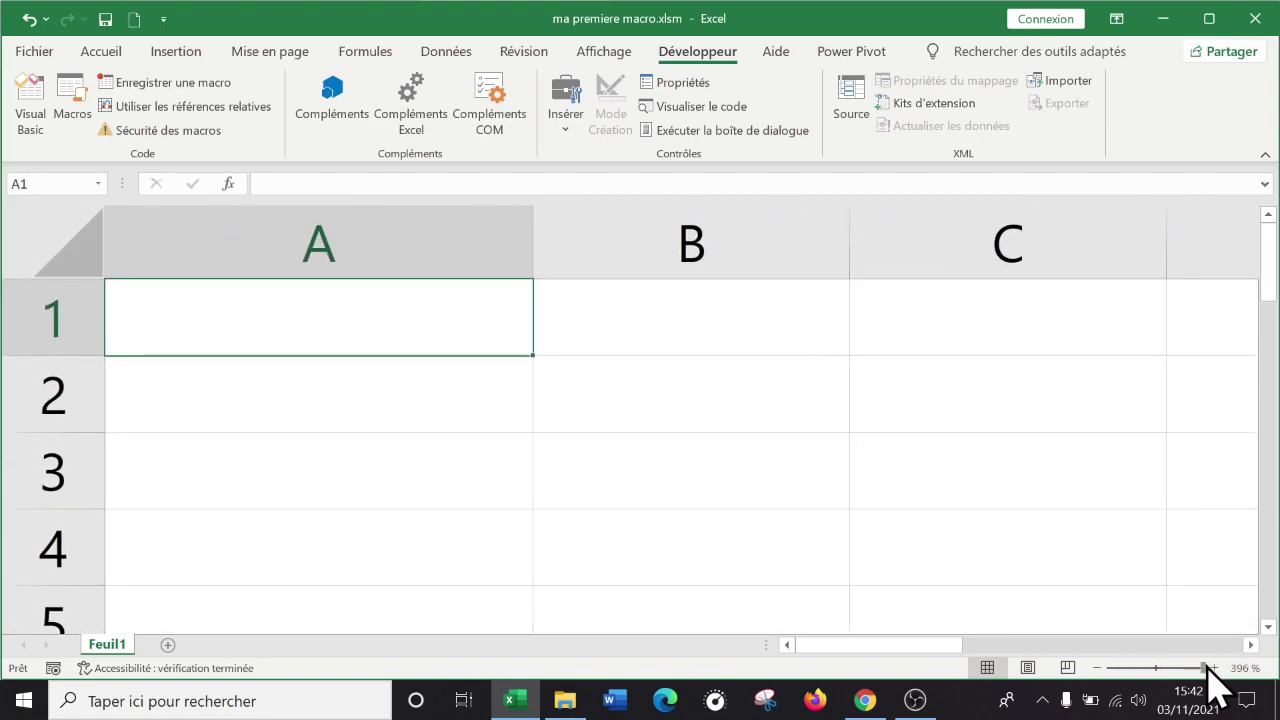
left_click(1097, 667)
left_click(1097, 667)
left_click(1097, 667)
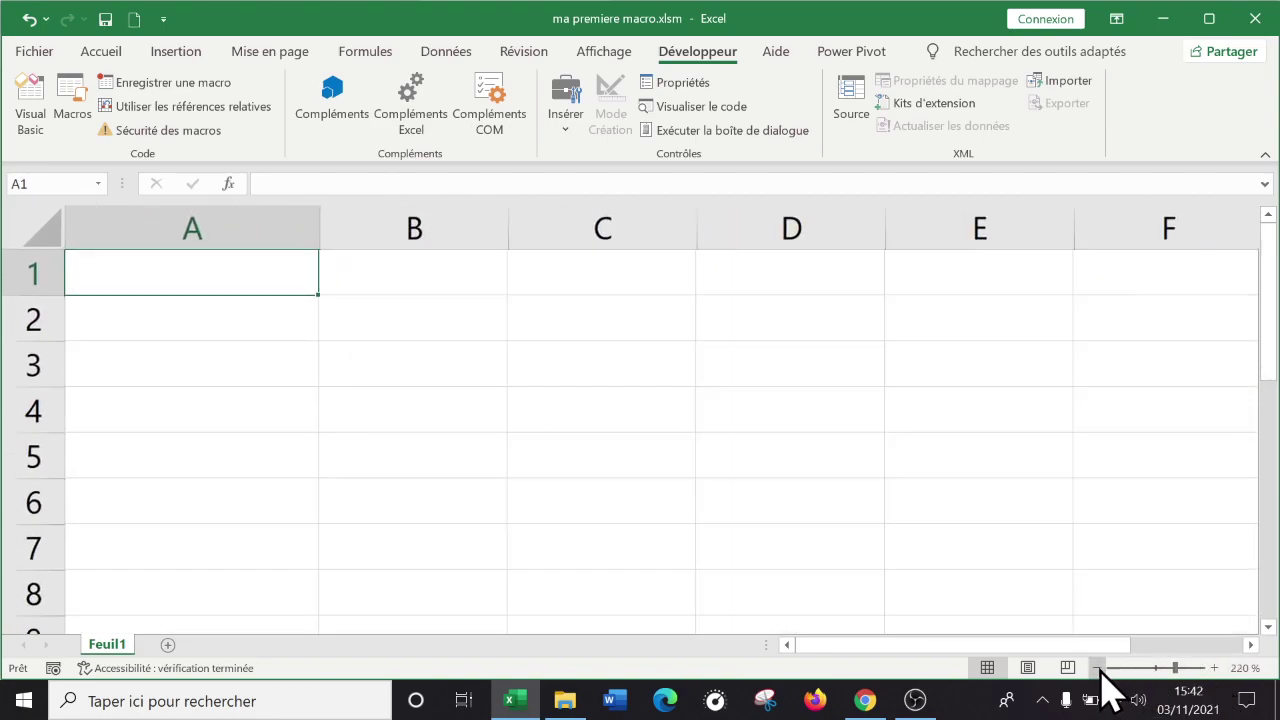
left_click(1097, 667)
left_click(1097, 667)
left_click(1097, 667)
left_click(1097, 667)
left_click(1097, 667)
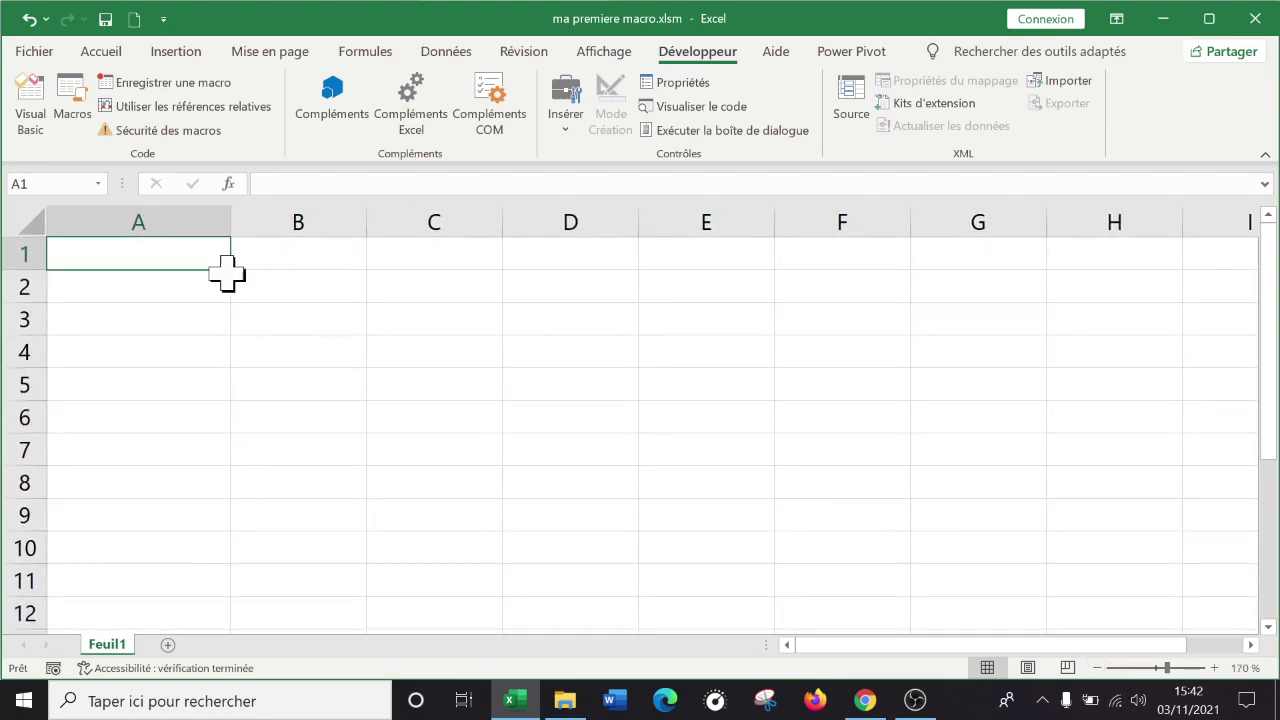
- Enter the column headers "commerciaux" in A1 and "ca" in B1
type("commerciau")
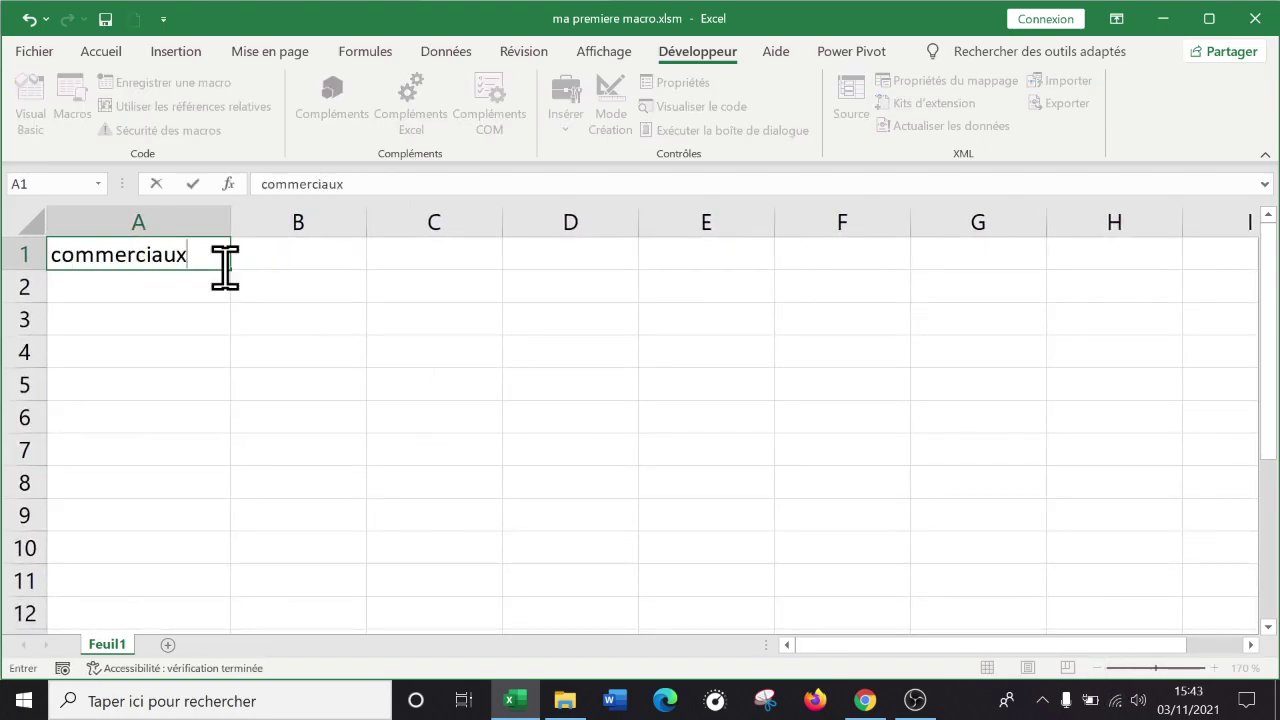
type("x")
key("Return")
key("Up")
key("Right")
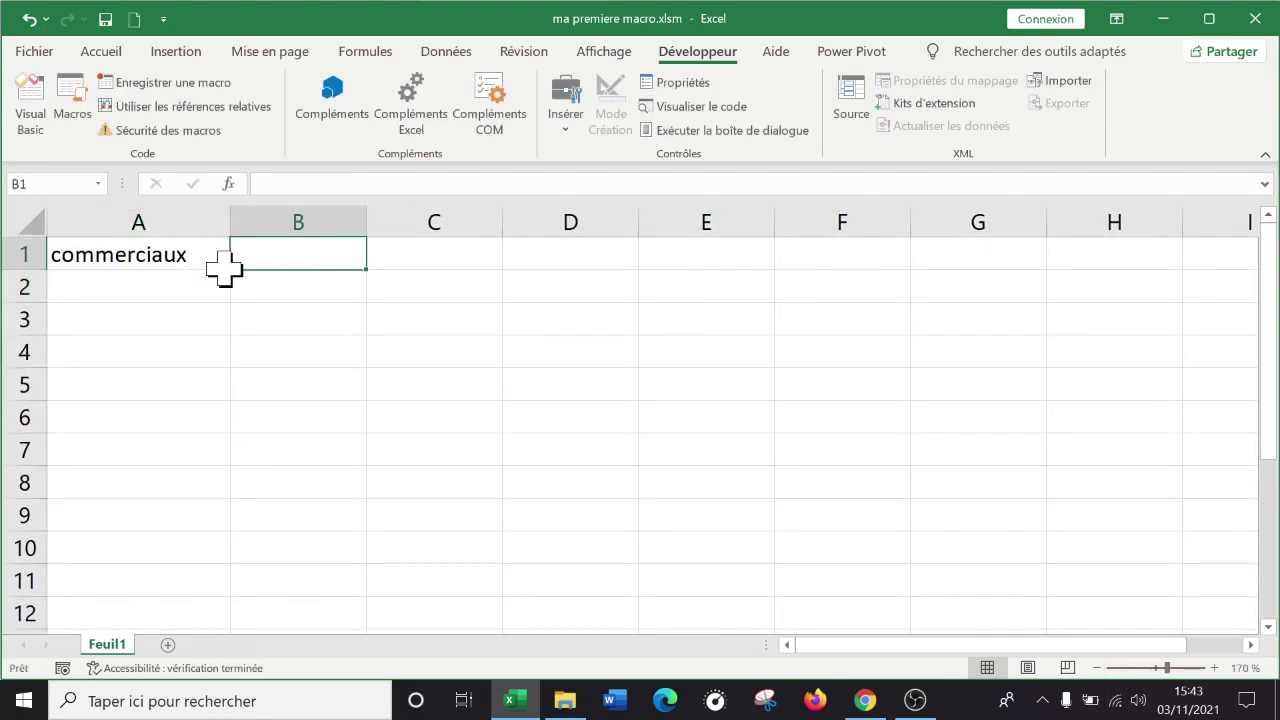
type("ca")
- Enter the first names of four sales reps in cells A2 to A5
left_click(227, 286)
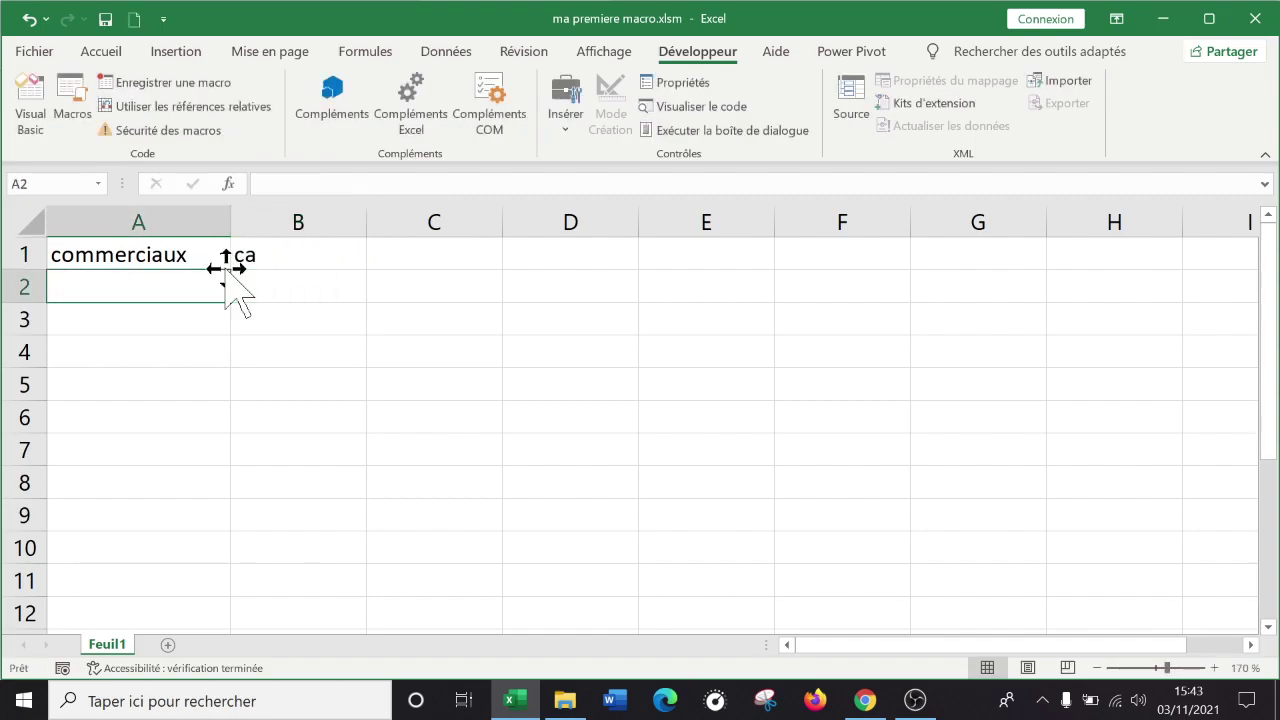
type("Alex")
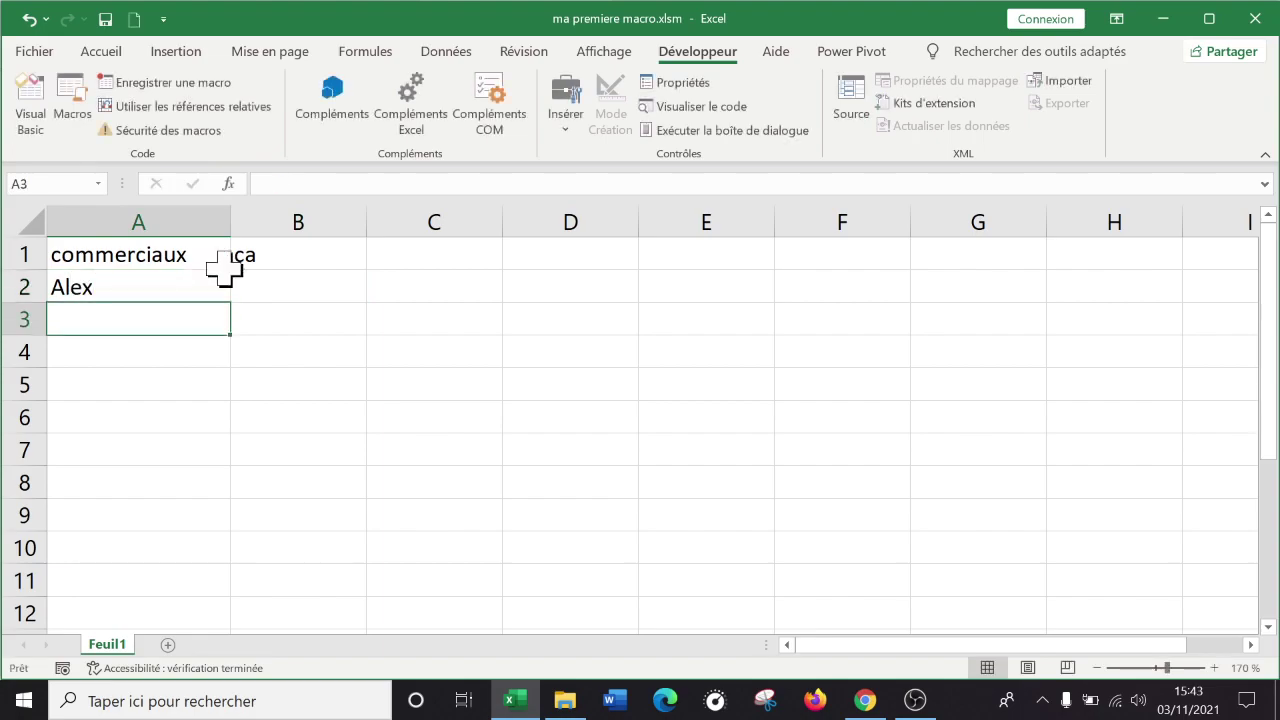
type("Léa")
key("Return")
type("Francis")
key("Return")
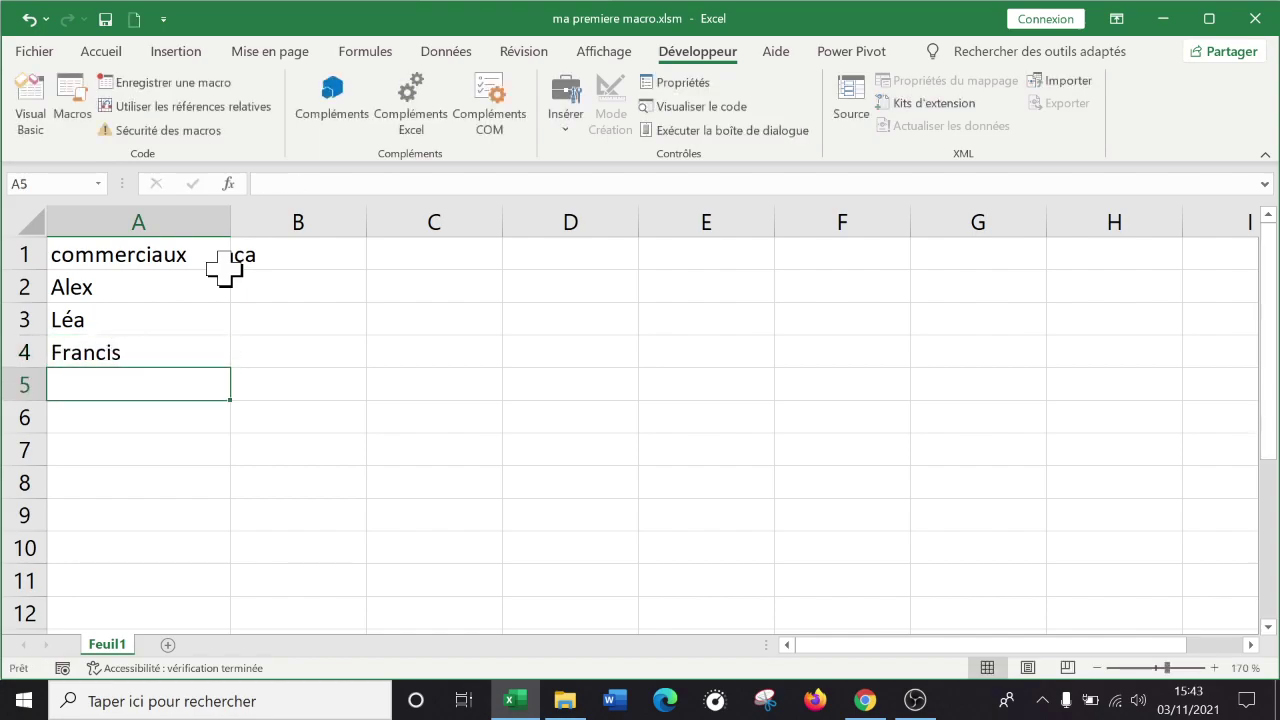
type("Tony")
key("Return")
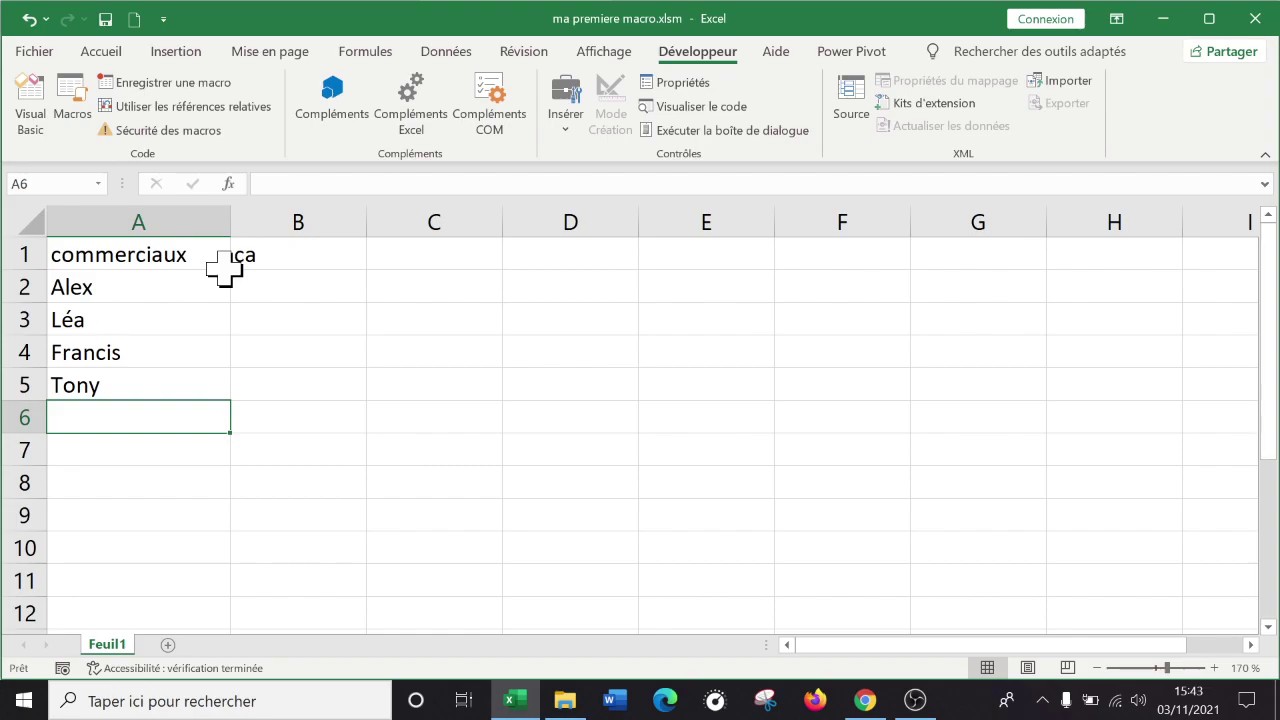
- Complete the list with two more sales reps' first names in cells A6 and A7
type("C")
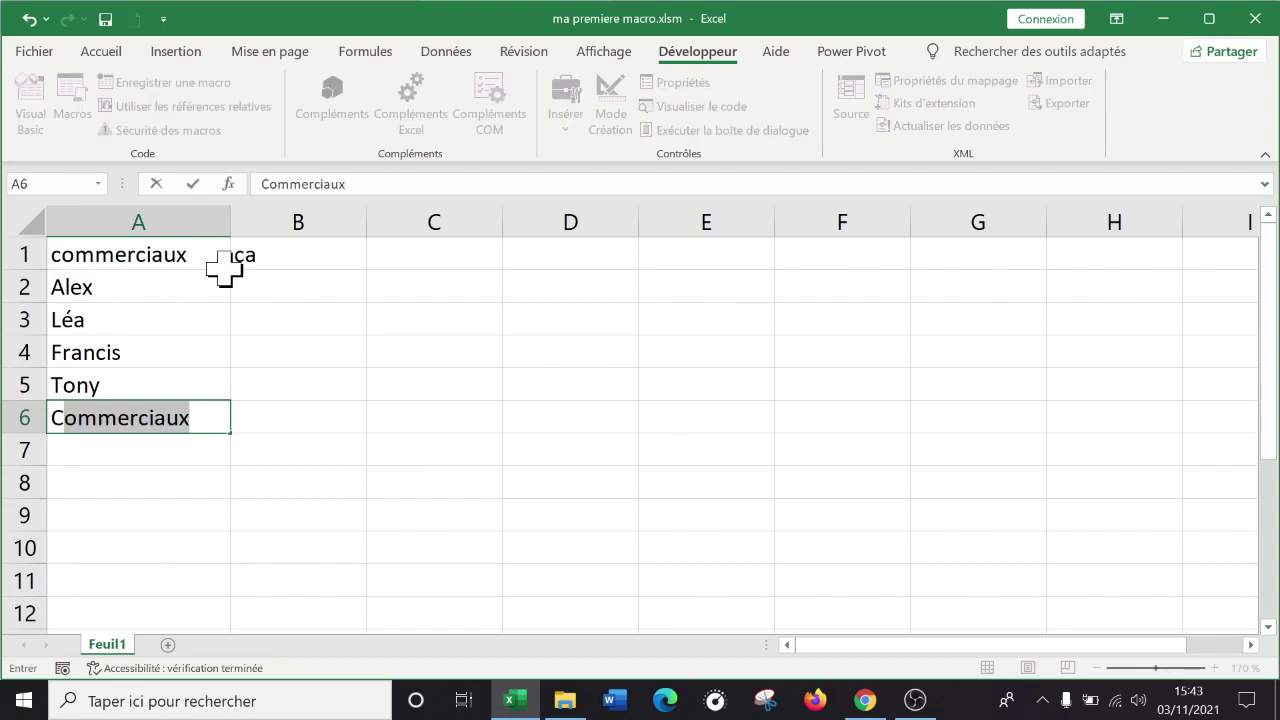
key("BackSpace")
key("BackSpace")
type("L")
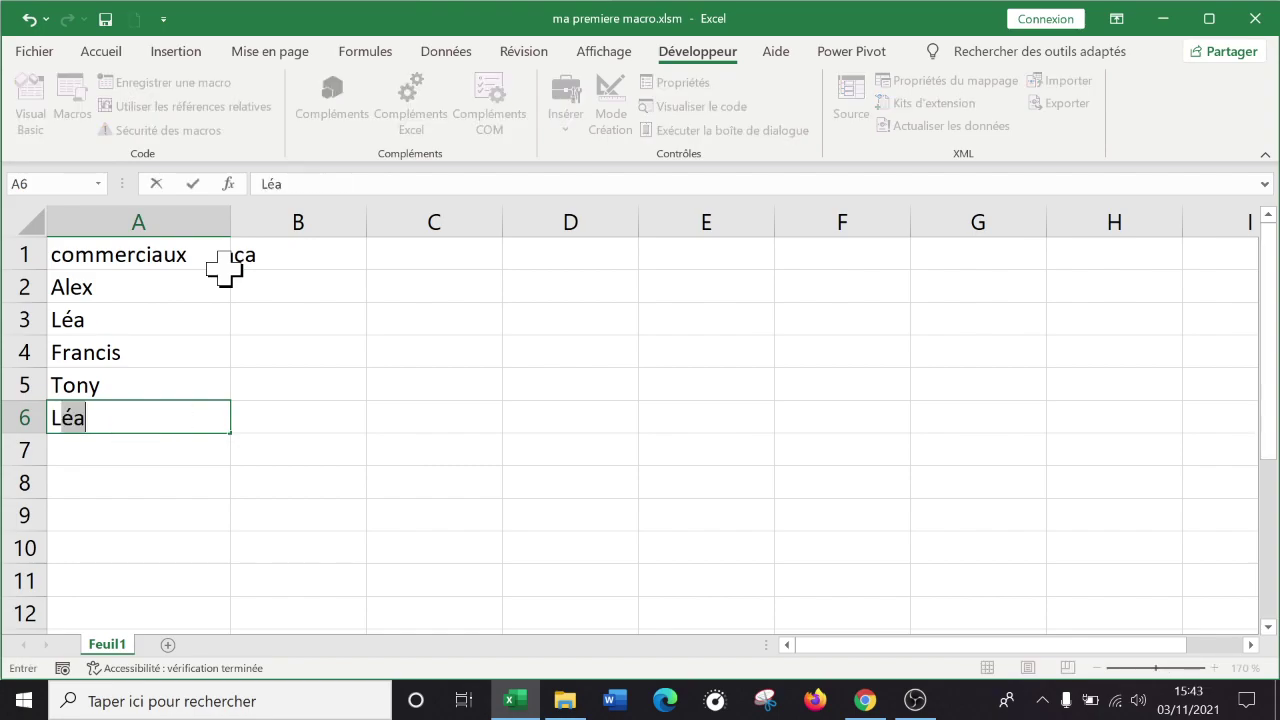
key("BackSpace")
key("BackSpace")
type("Aurélie")
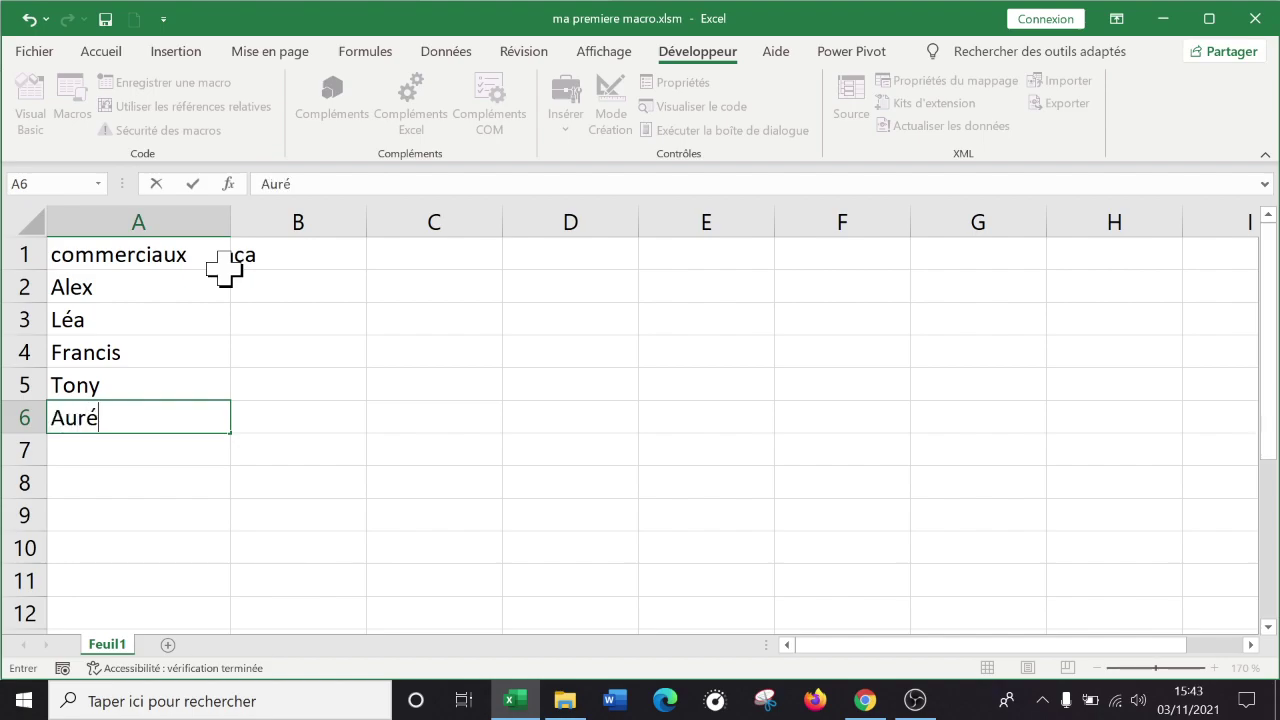
key("Return")
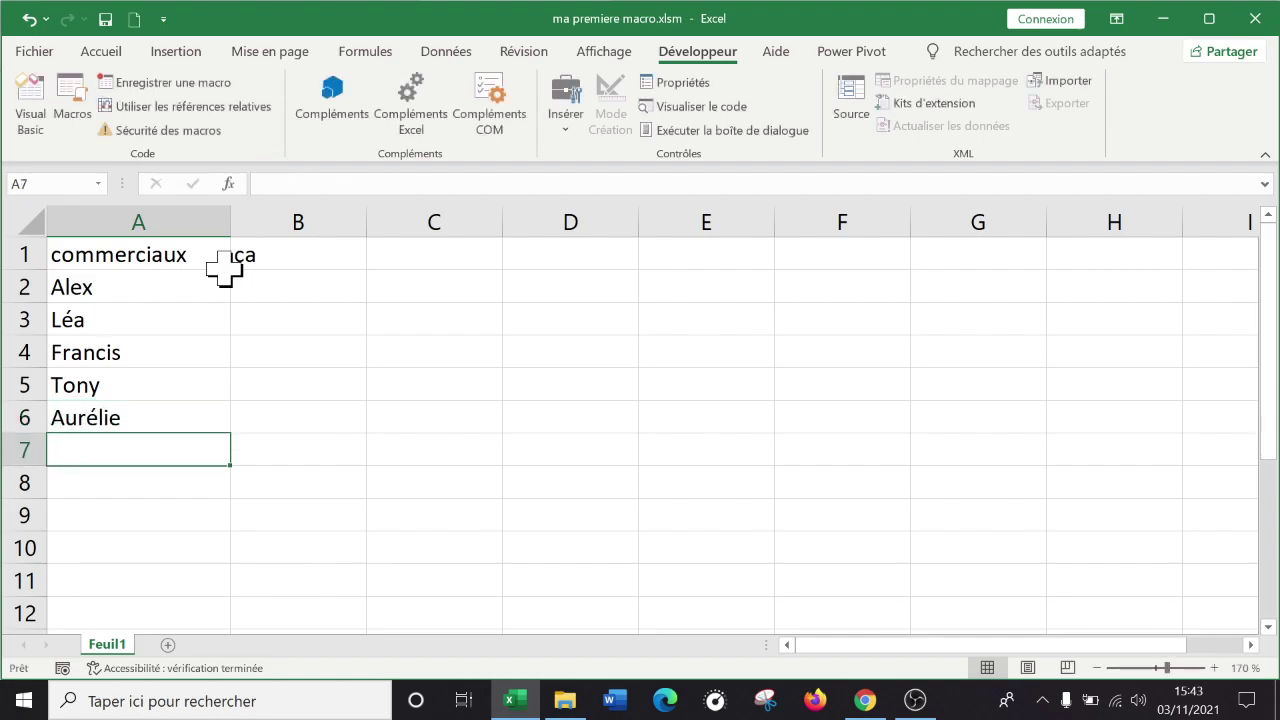
type("Francine")
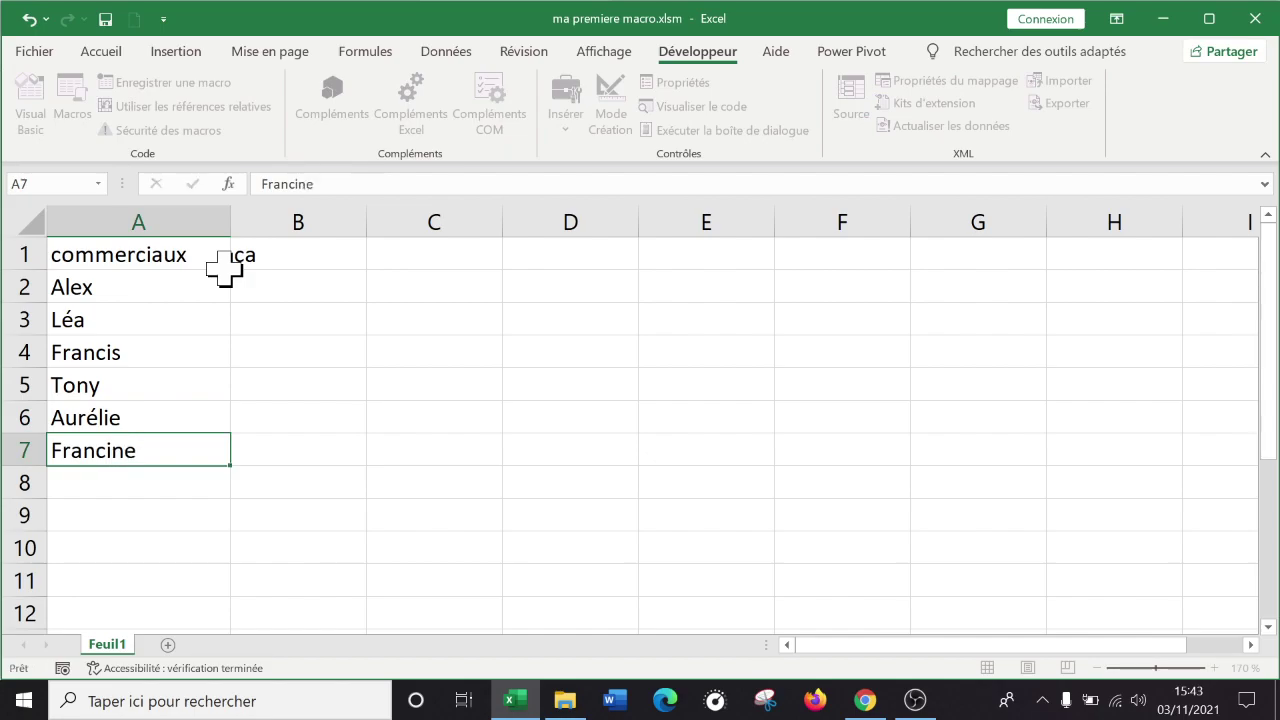
key("Return")
- Widen column B to about the same width as column A
left_click_drag(337, 350, 337, 309)
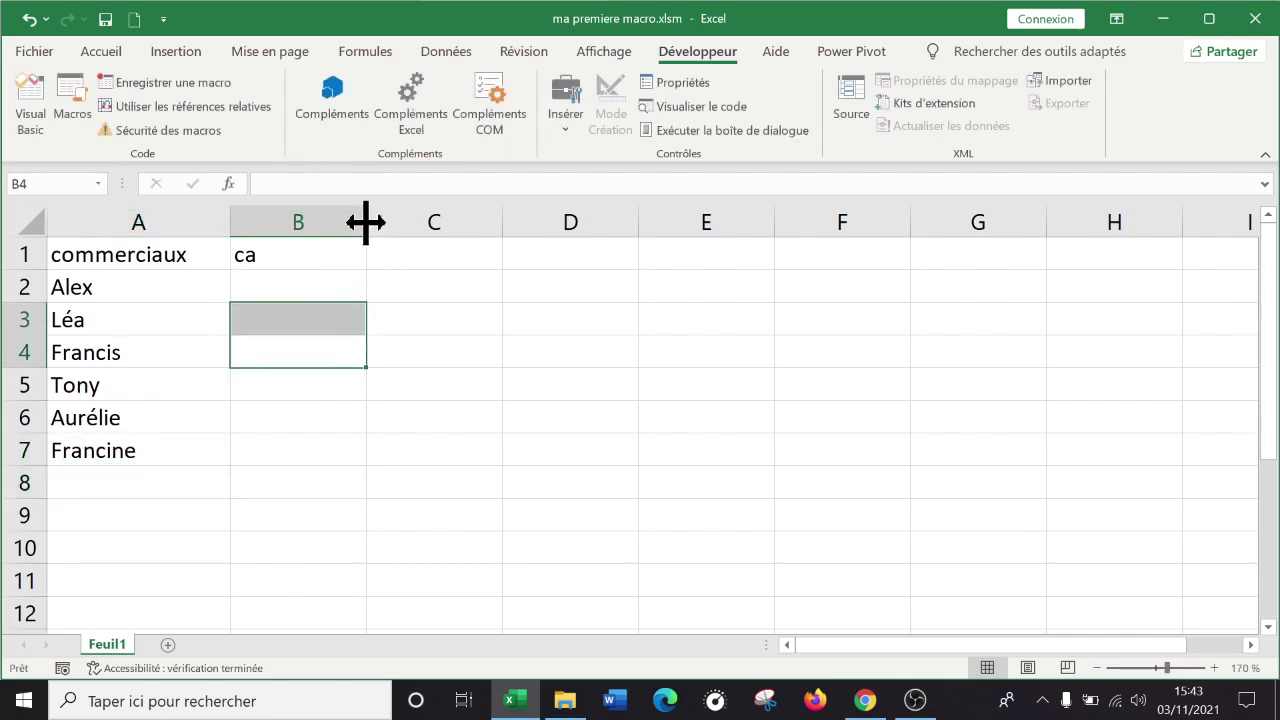
left_click_drag(366, 223, 410, 230)
left_click_drag(314, 478, 316, 450)
left_click(342, 288)
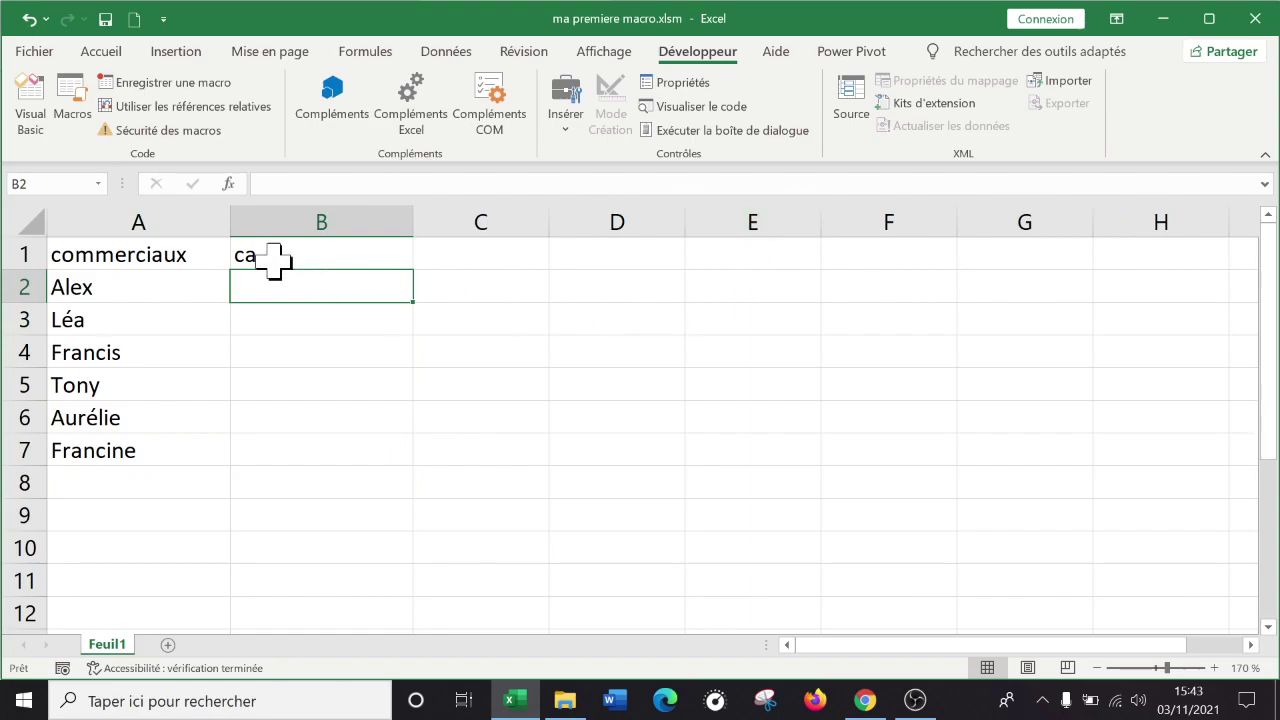
- Apply a solid blue cell style with white text to the header cells A1:B1
left_click(208, 258)
left_click_drag(208, 258, 300, 260)
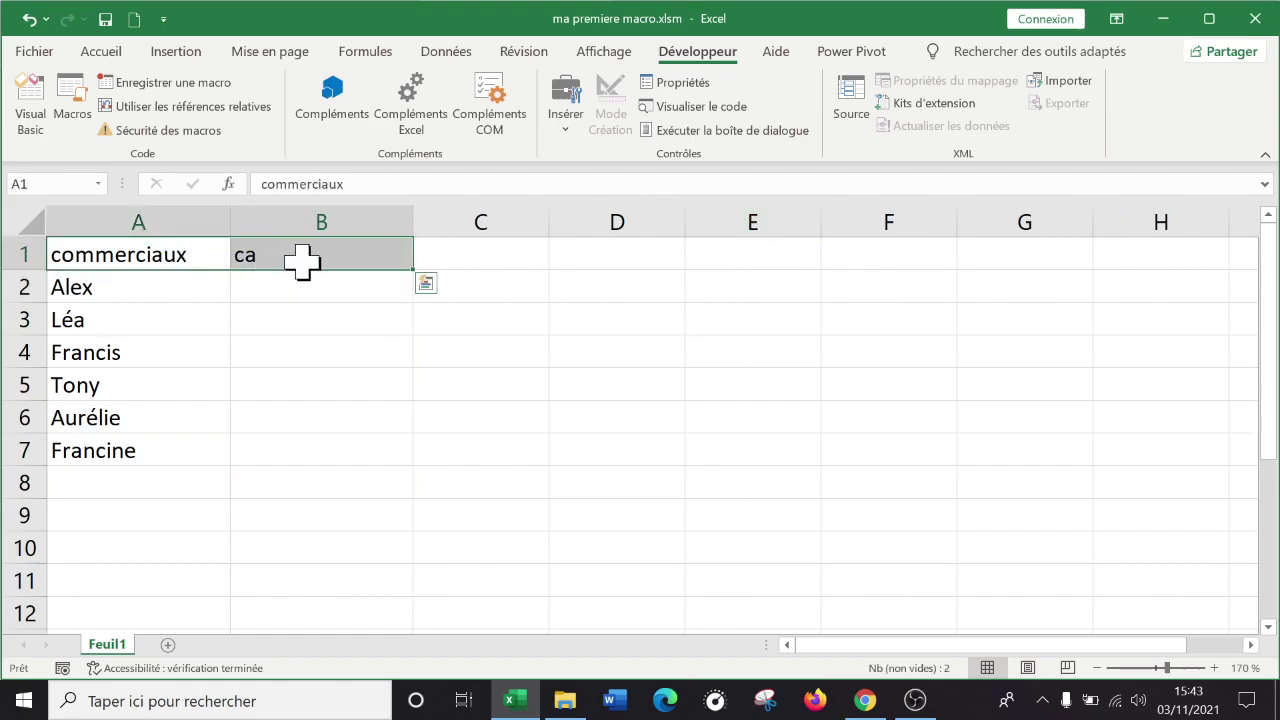
left_click(110, 52)
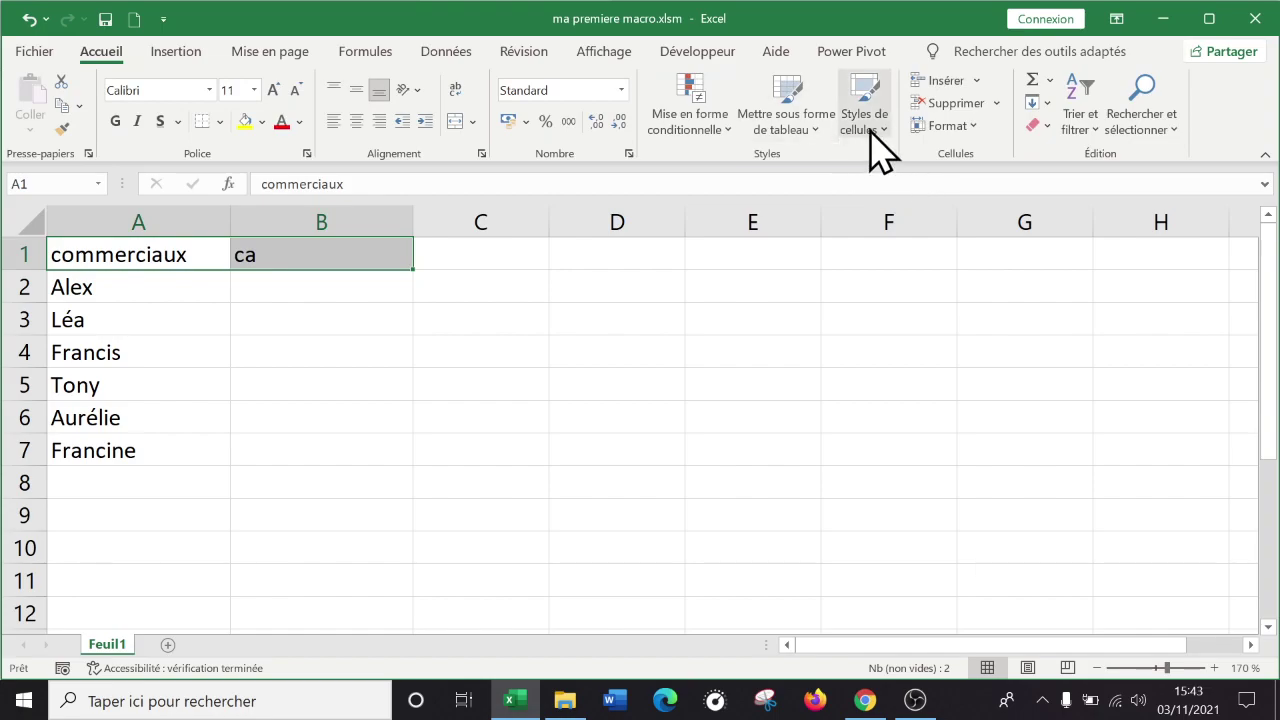
left_click(866, 118)
left_click(724, 489)
- Enter the random-number formula =ALEA.ENTRE.BORNES(5000;50000) in cell B2
left_click(351, 282)
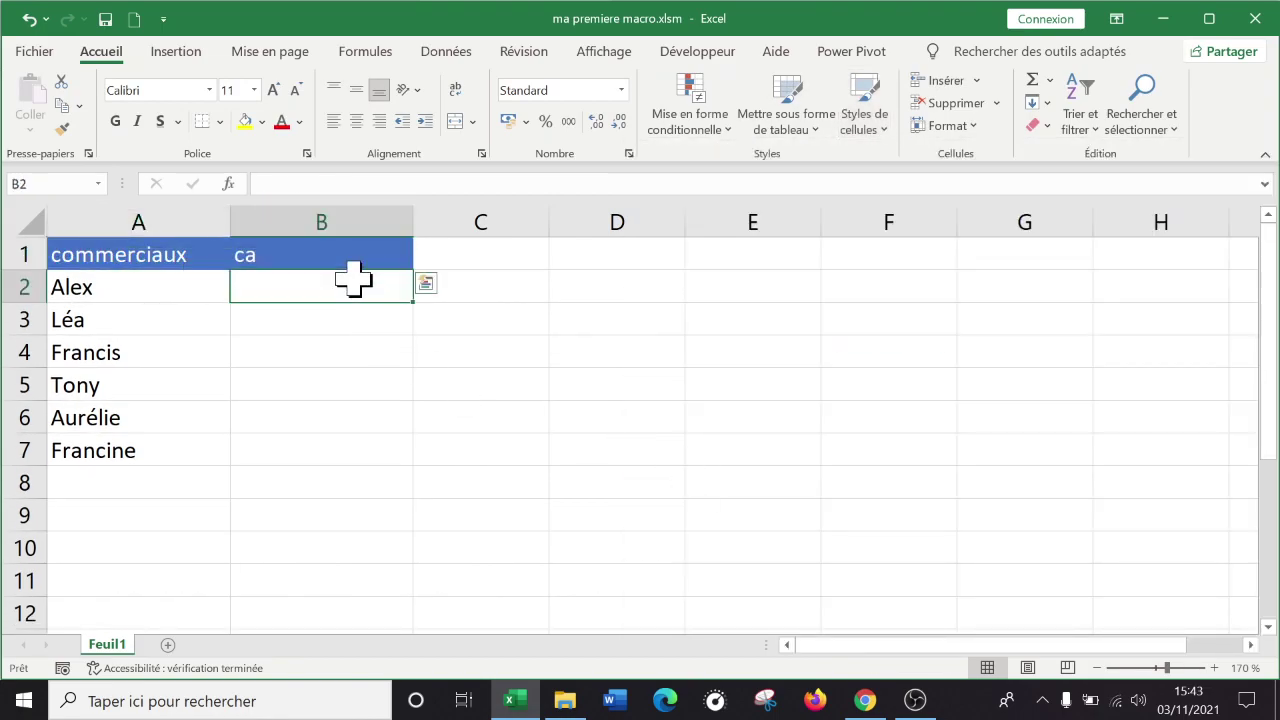
type("=ae")
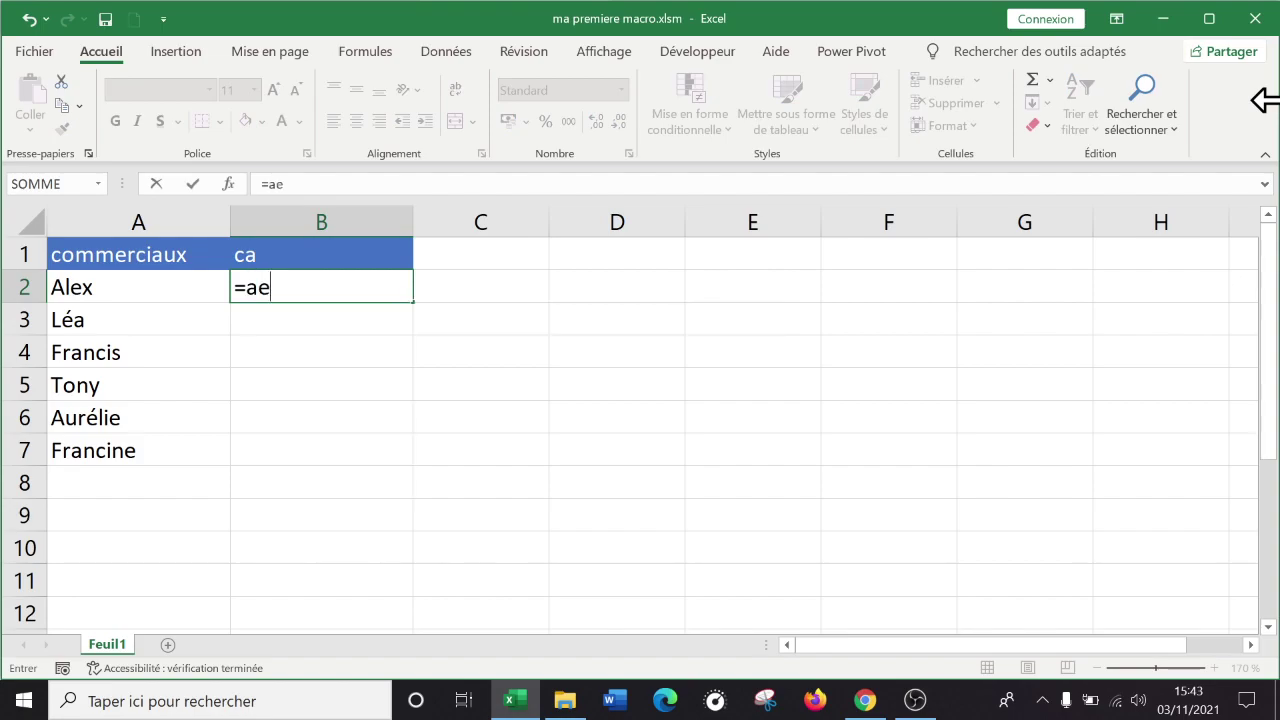
key("BackSpace")
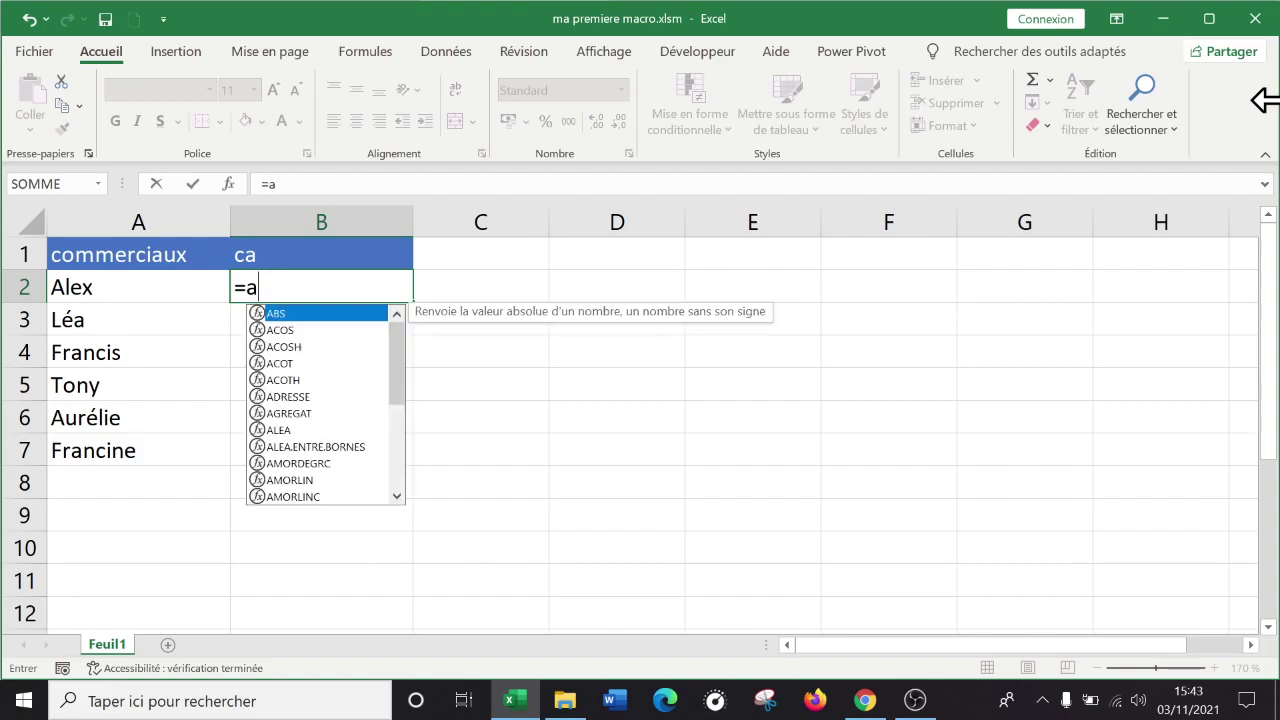
type("l")
key("Down")
key("Tab")
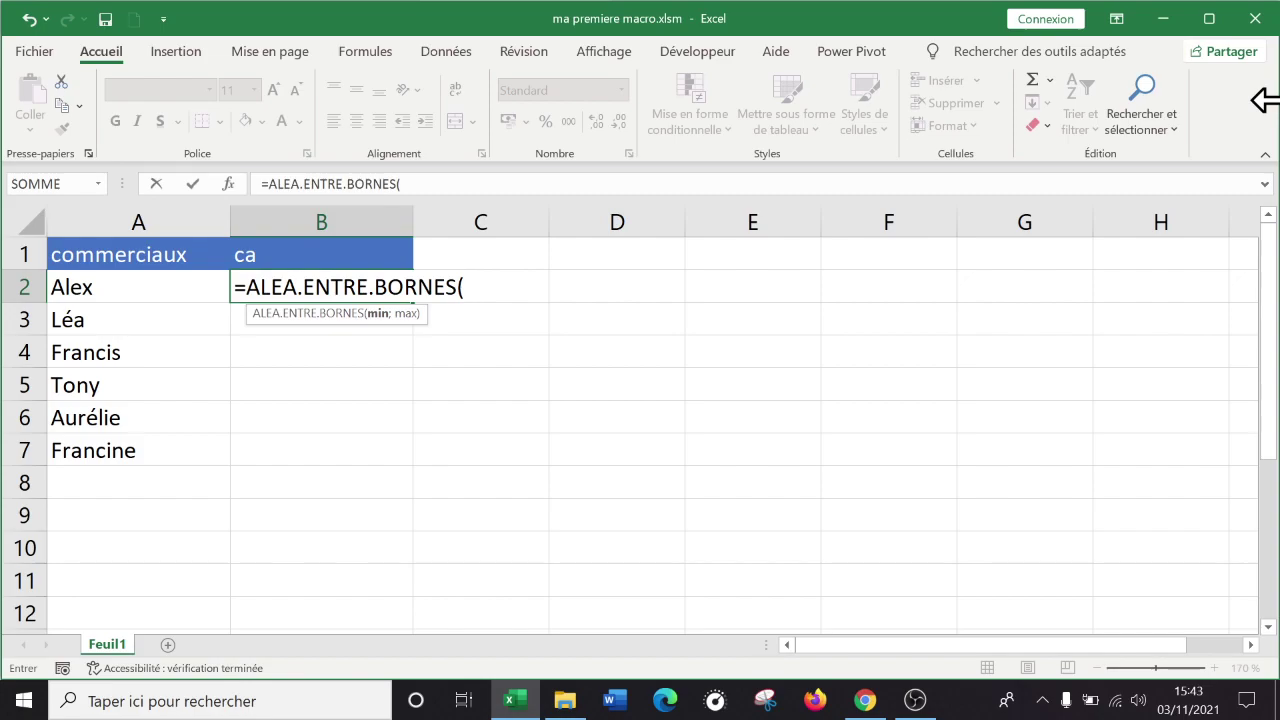
type("5000;")
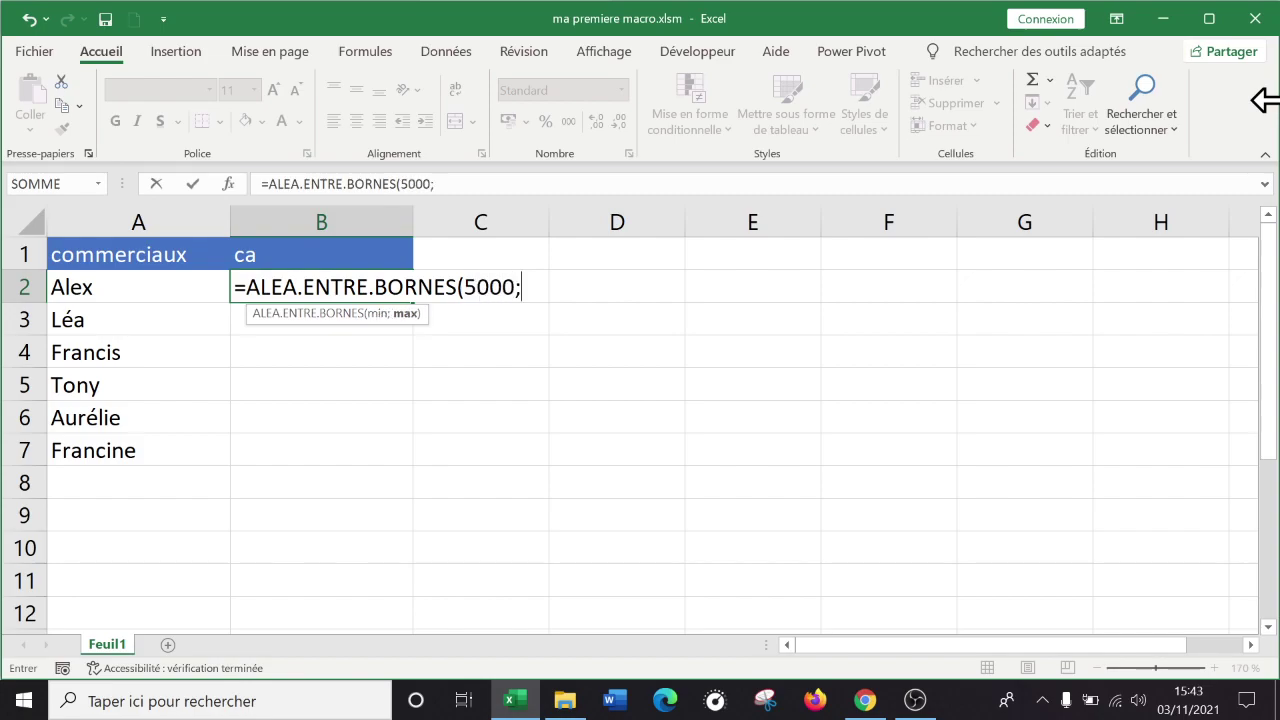
type("500000")
key("BackSpace")
type(")")
key("Return")
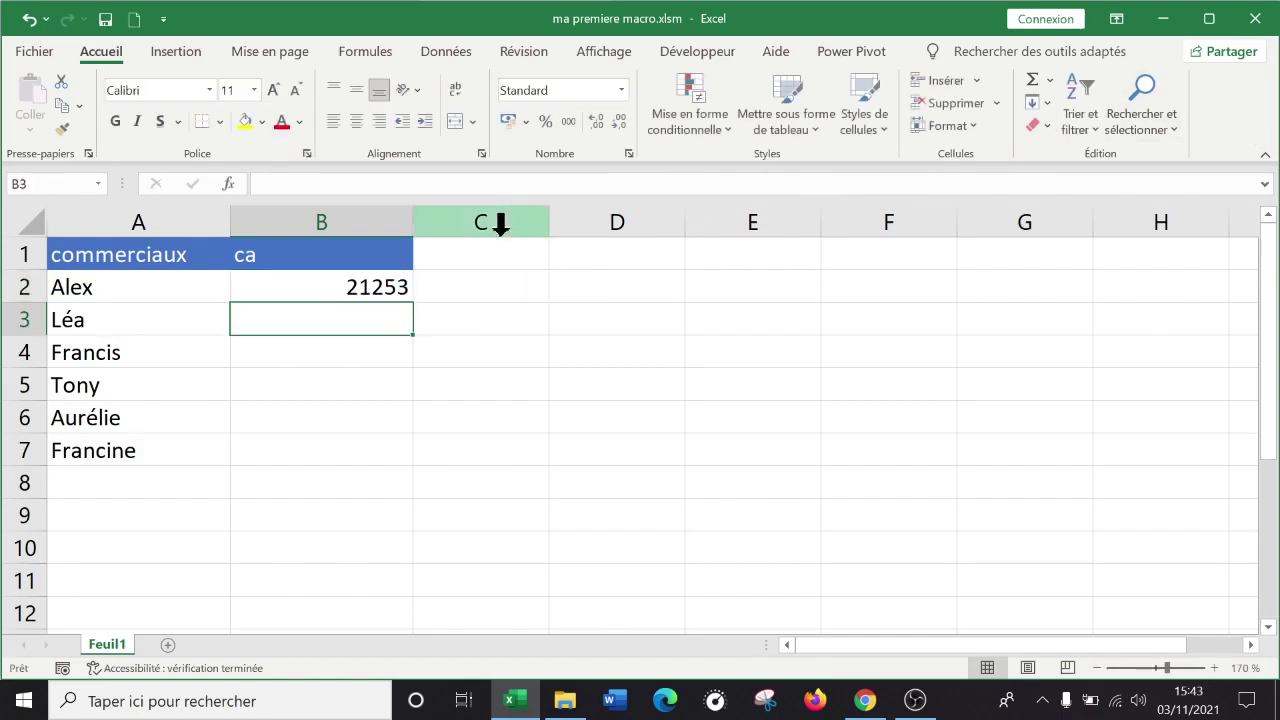
- Wrap the formula in B2 in ARRONDI.AU.MULTIPLE with a multiple of 500
left_click(380, 289)
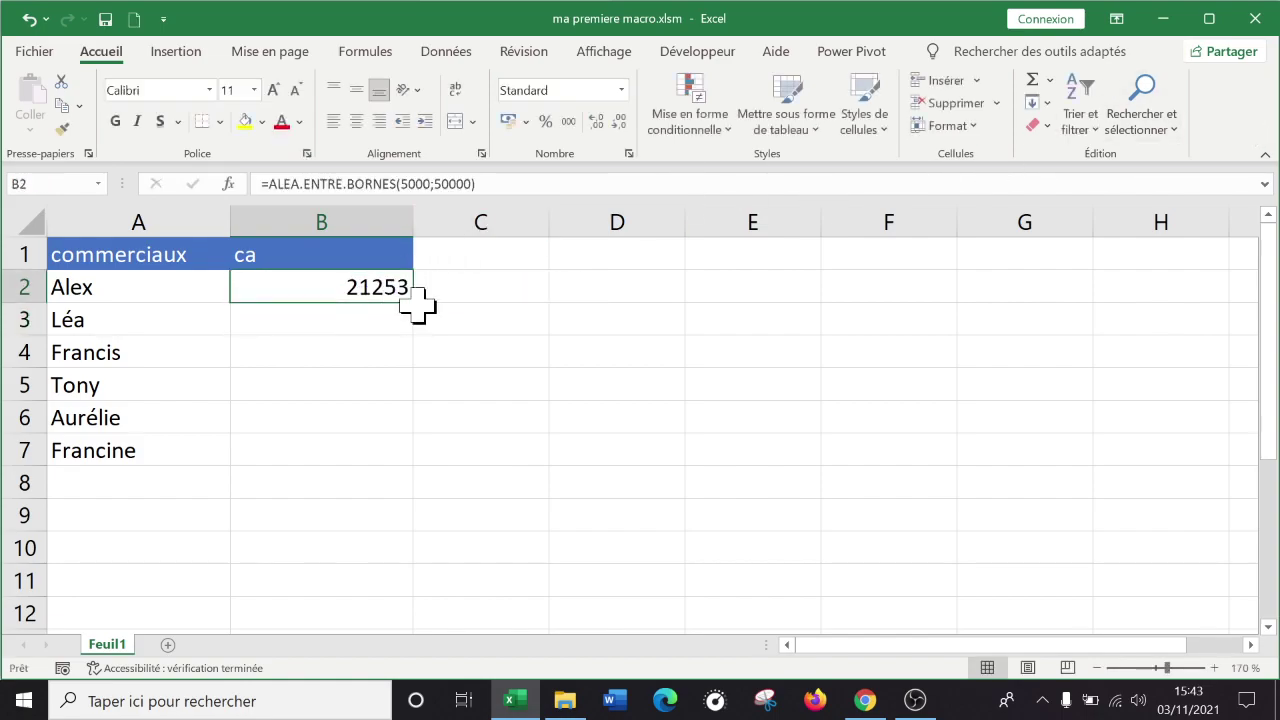
left_click(266, 184)
type("arron")
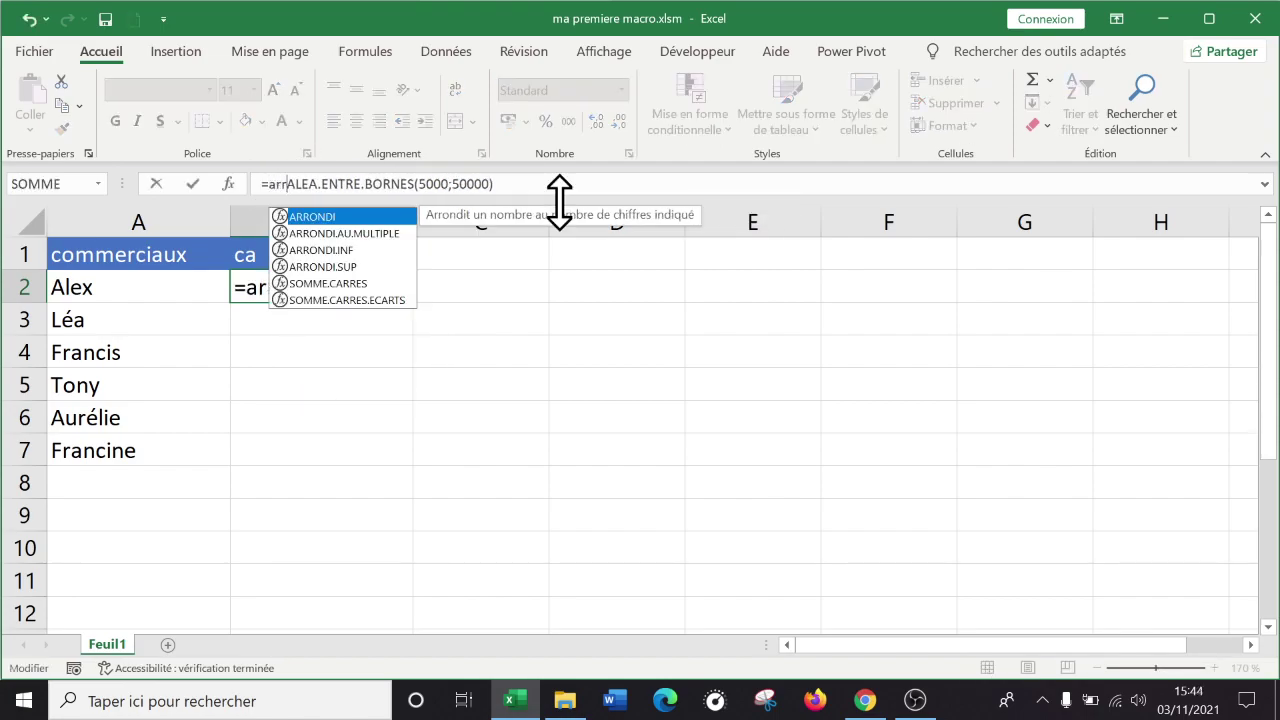
key("Down")
key("Tab")
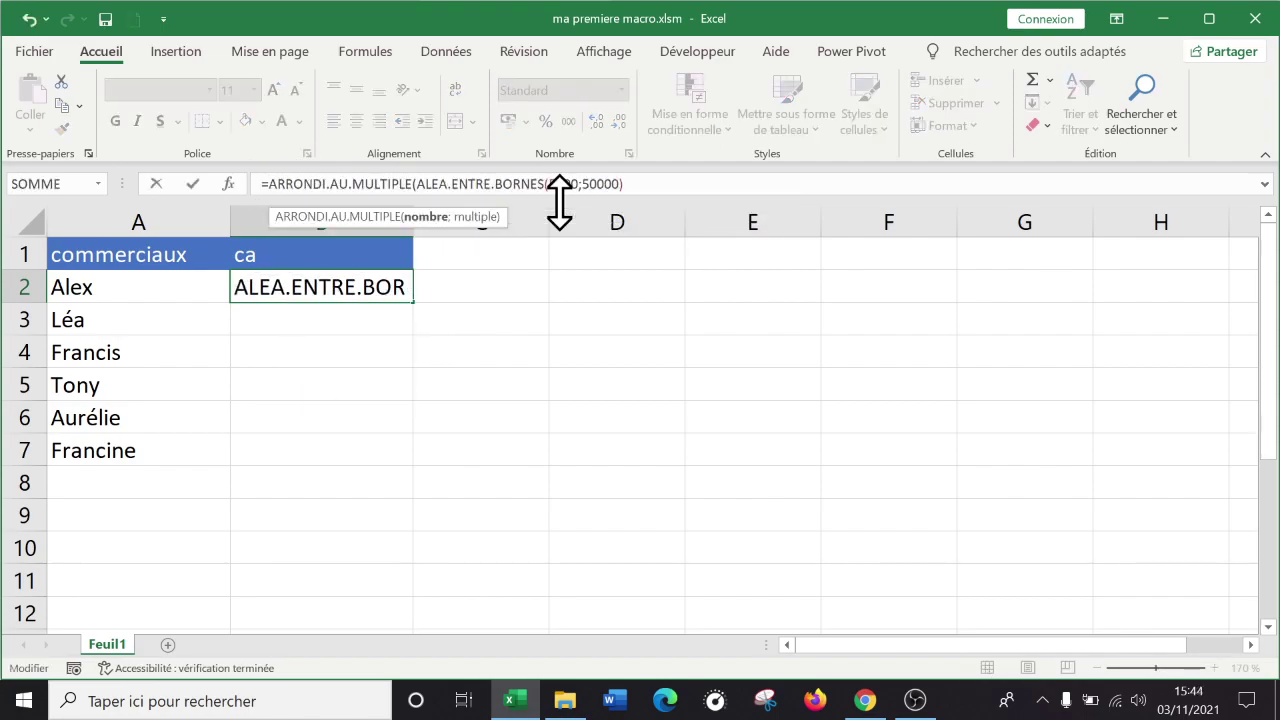
left_click(702, 184)
type(";500)")
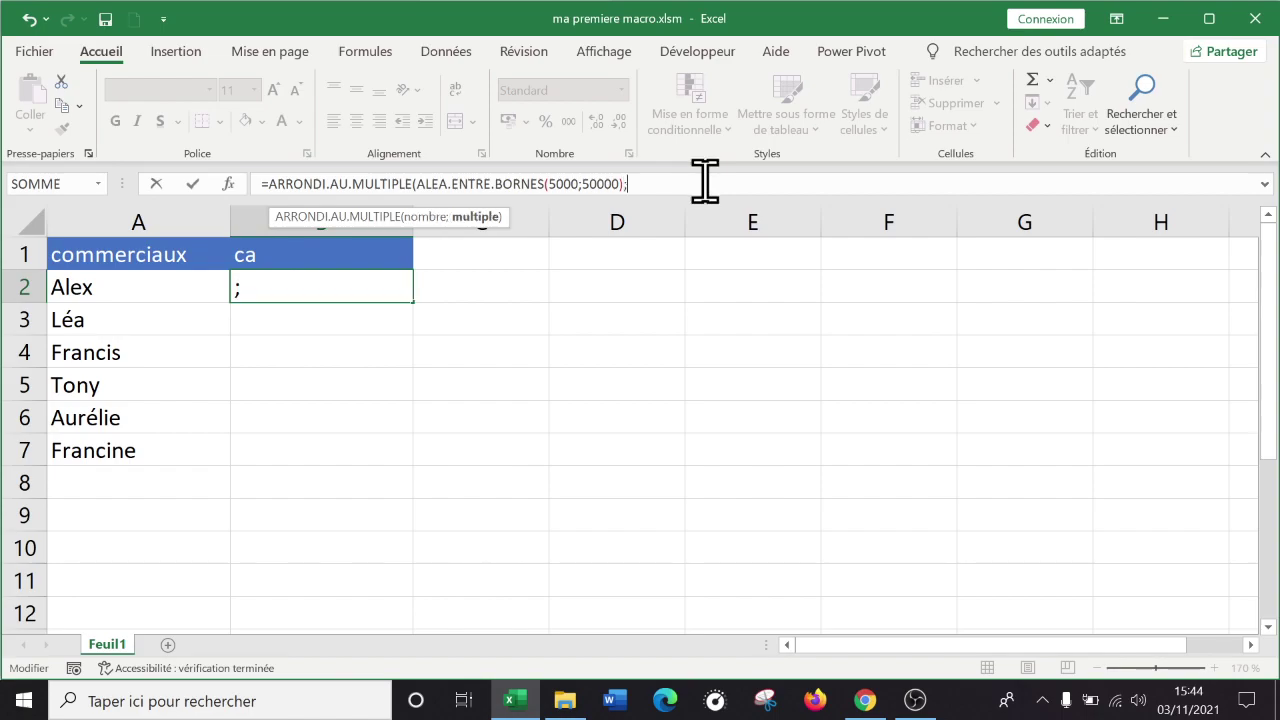
key("Return")
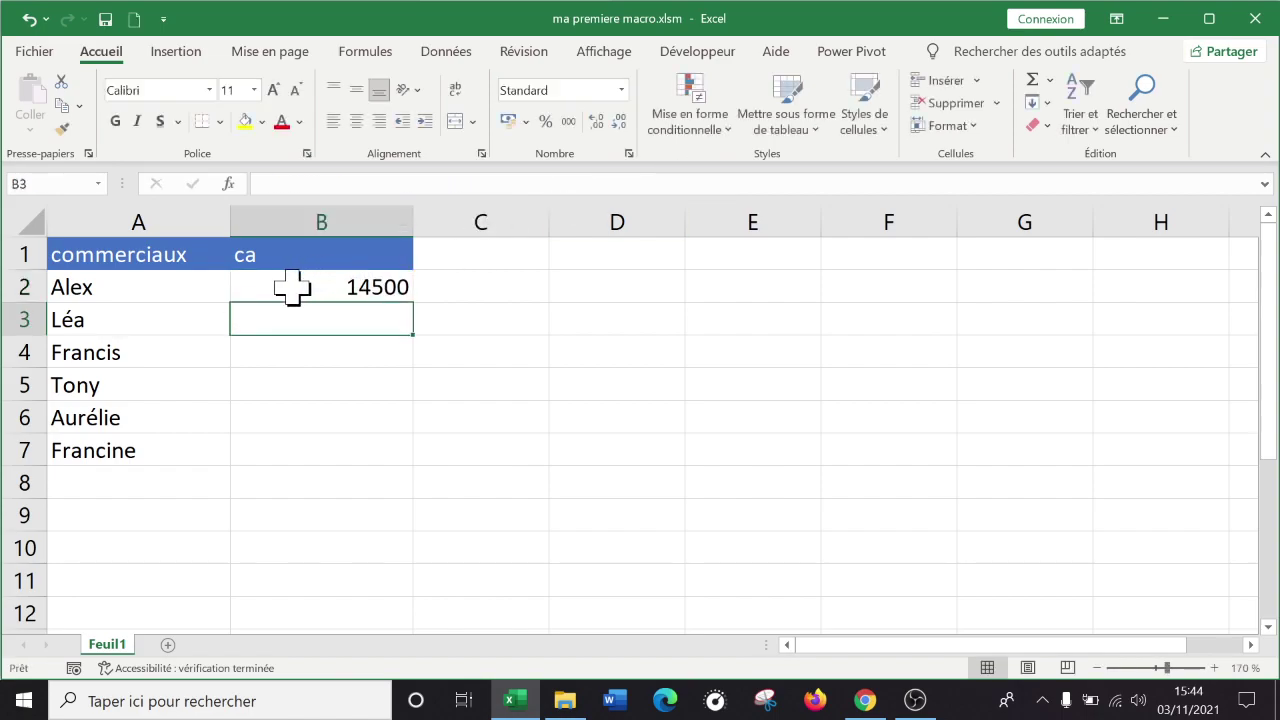
- Fill the B2 formula down to B7 and paste the range over itself as values only
left_click(398, 296)
double_click(417, 302)
right_click(345, 320)
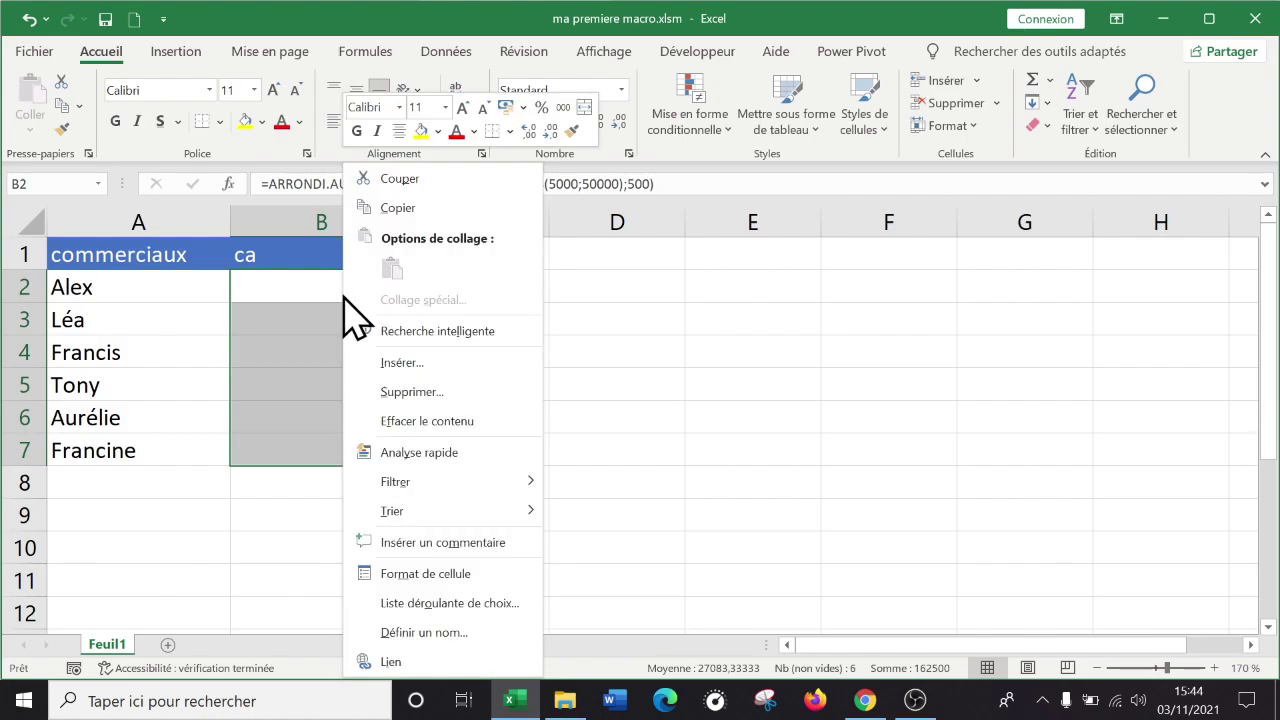
left_click(380, 209)
right_click(345, 330)
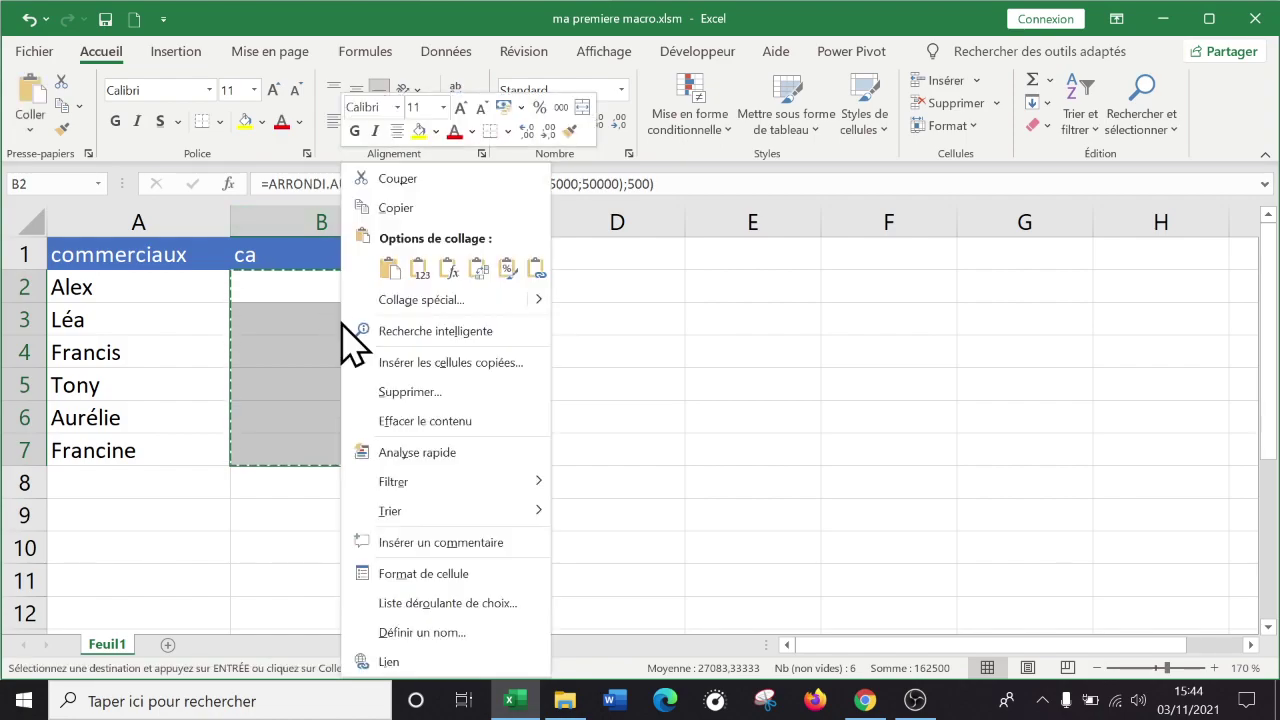
left_click(420, 268)
left_click(658, 328)
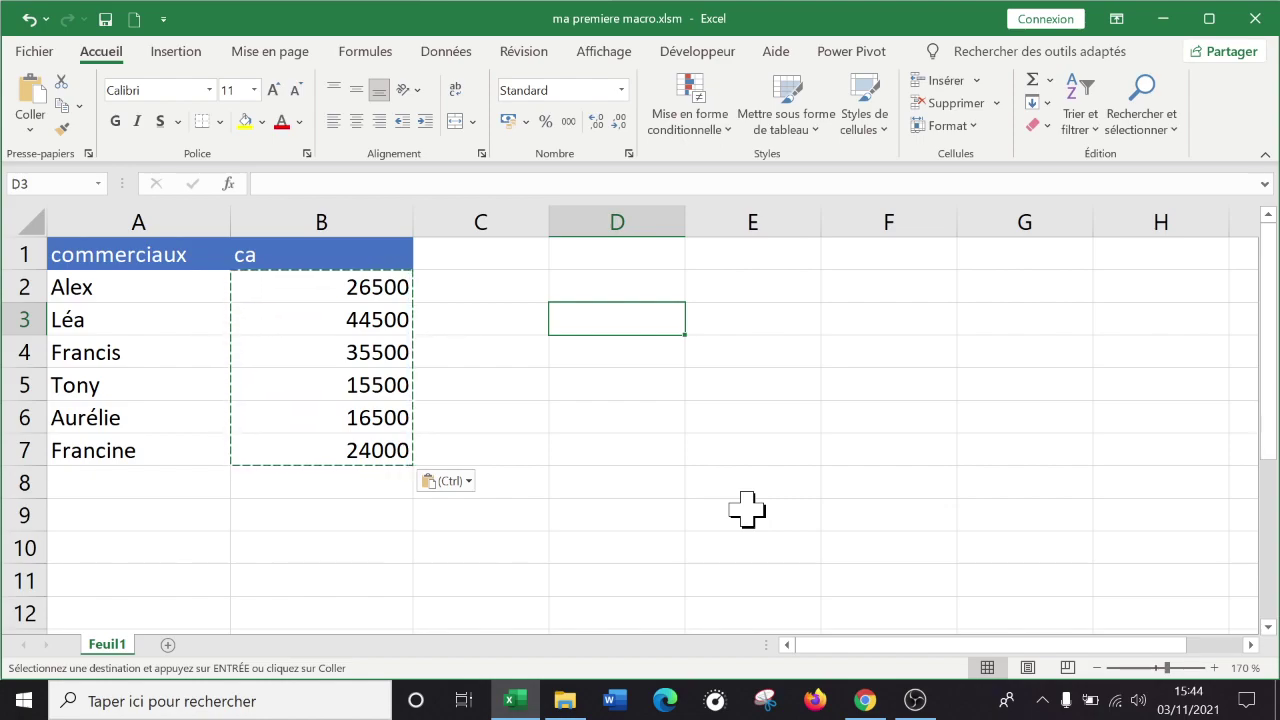
- Format column B as currency (Monétaire) with no decimal places
left_click(800, 512)
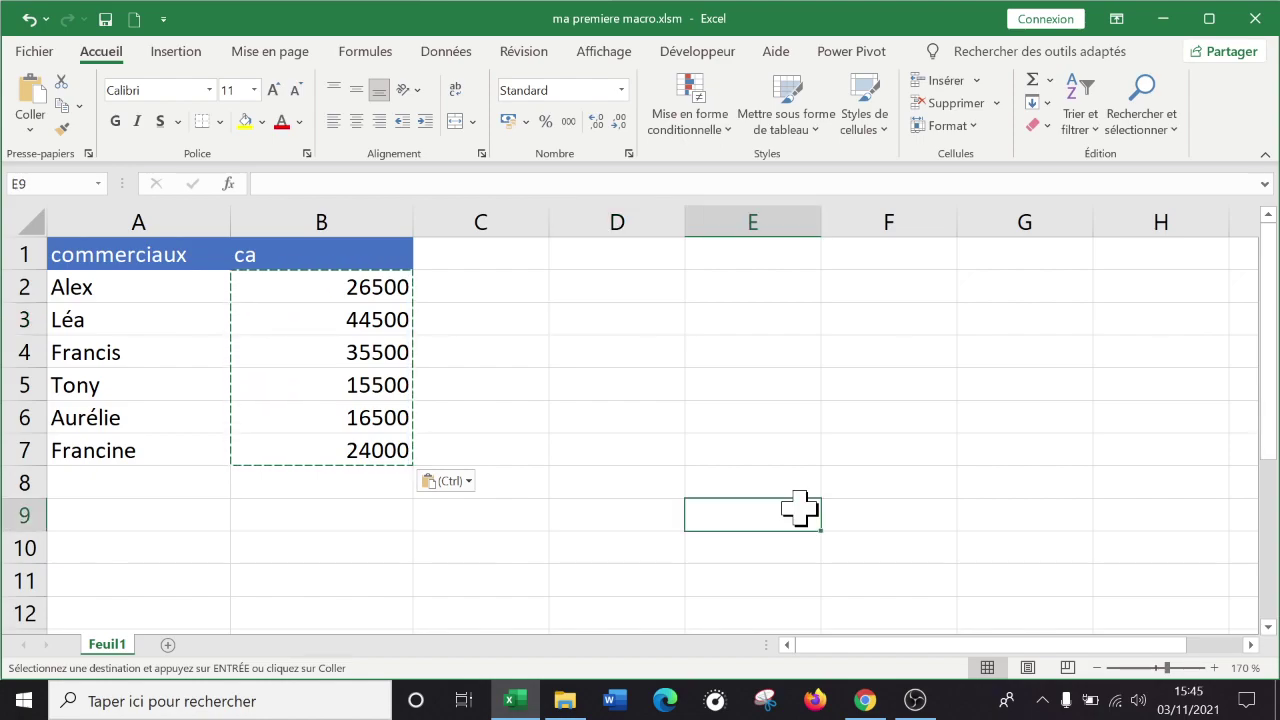
left_click(306, 212)
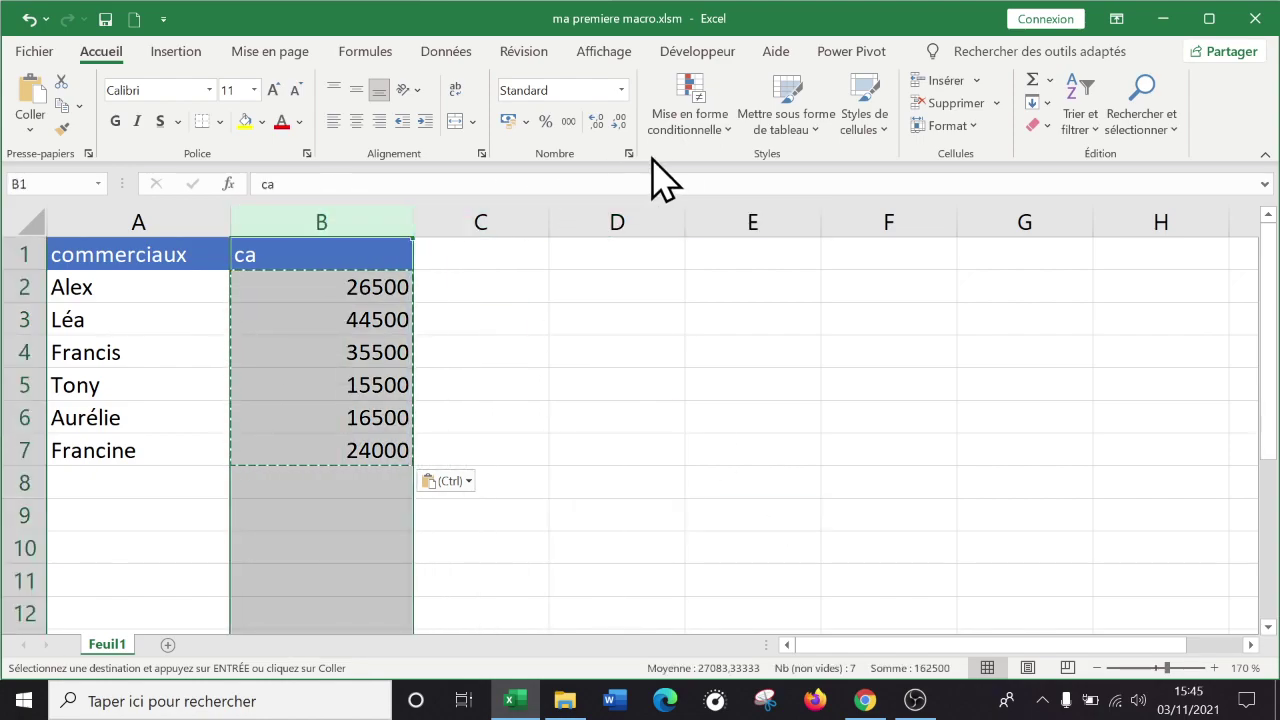
left_click(621, 91)
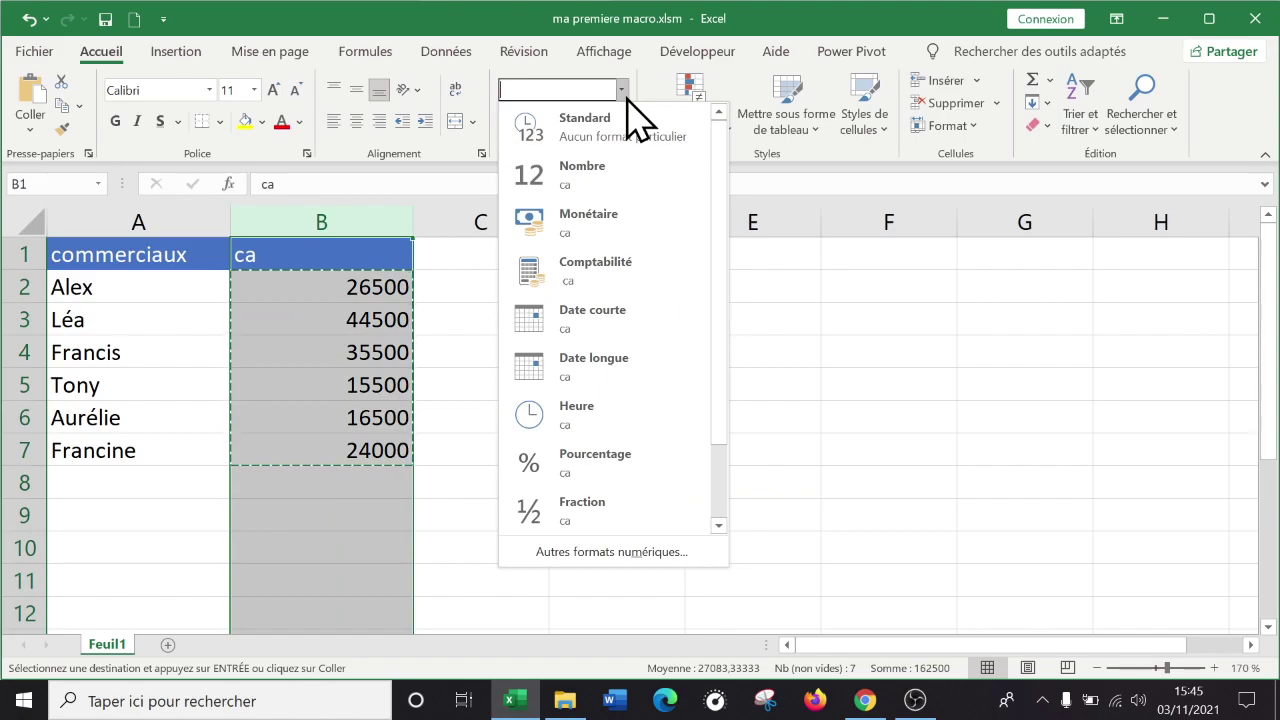
left_click(610, 228)
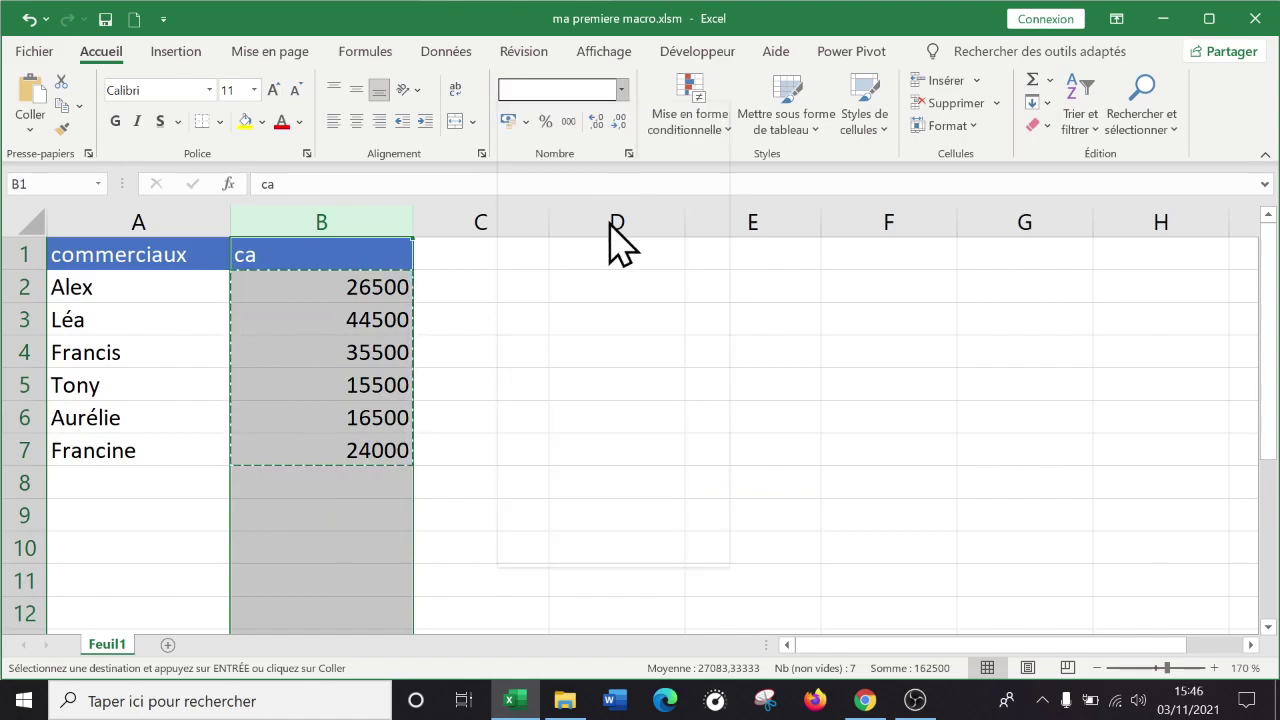
left_click(598, 123)
left_click(620, 124)
left_click(620, 124)
left_click(620, 124)
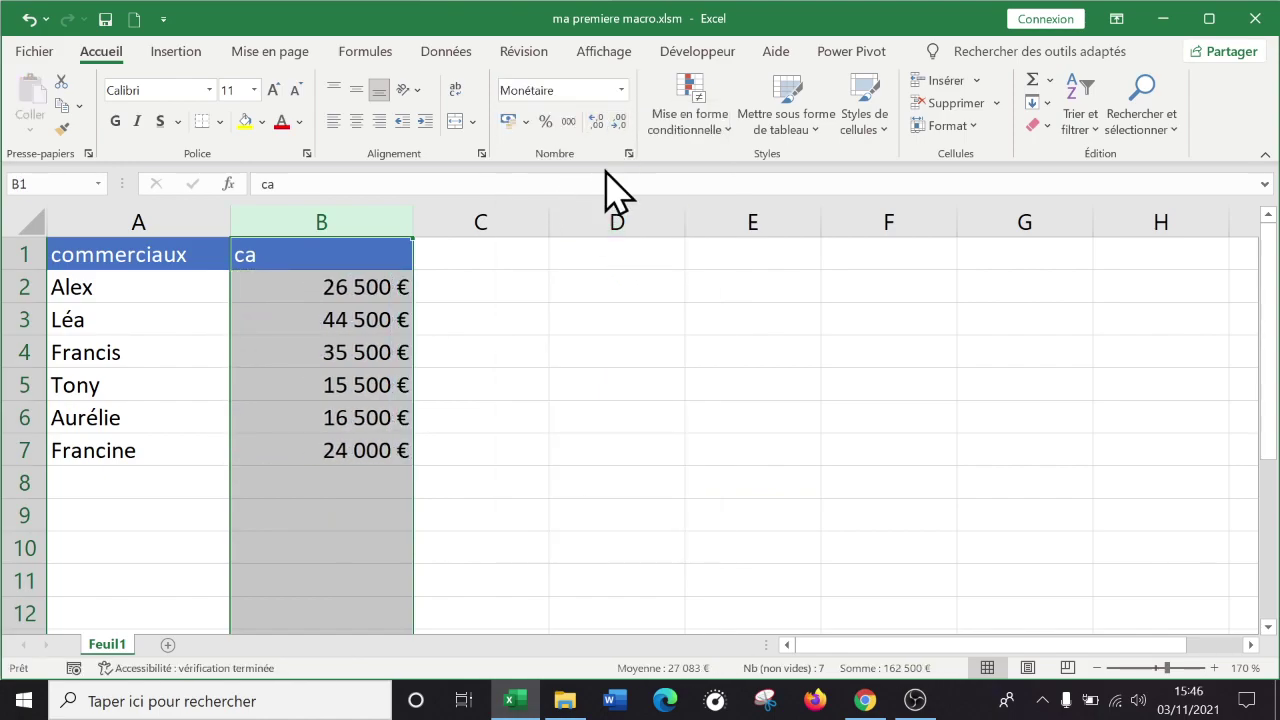
left_click(552, 352)
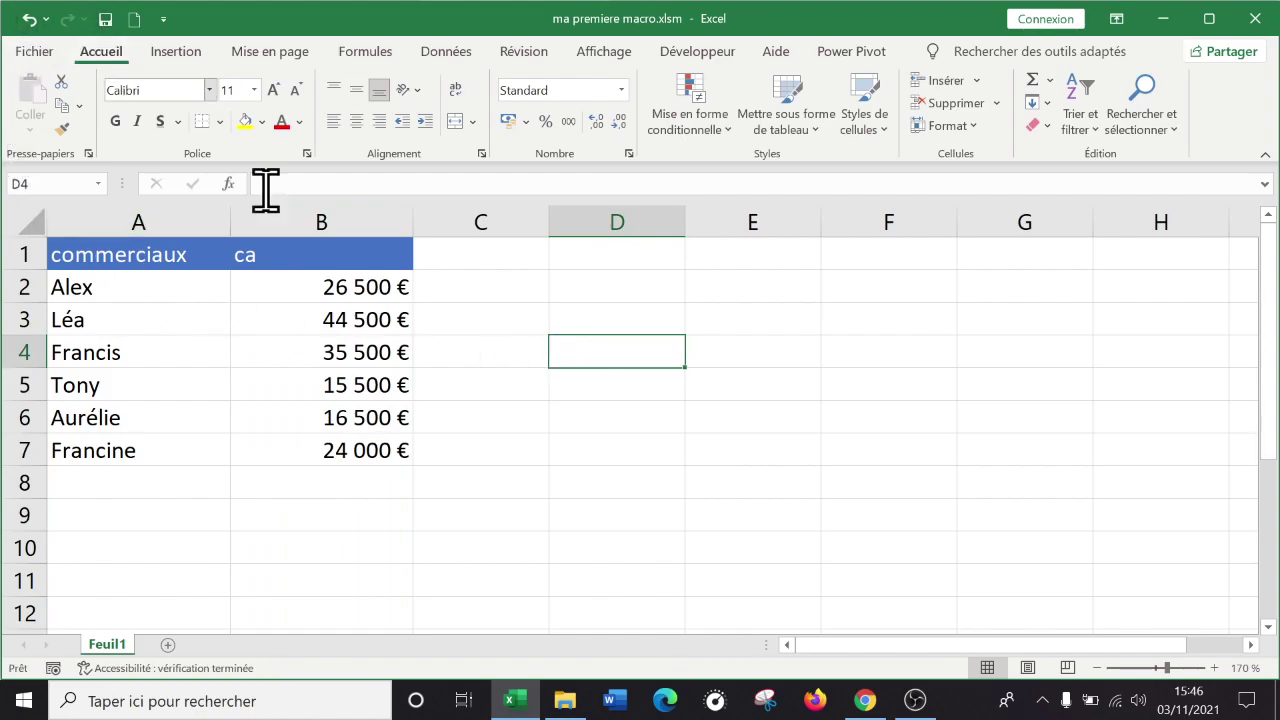
left_click(553, 490)
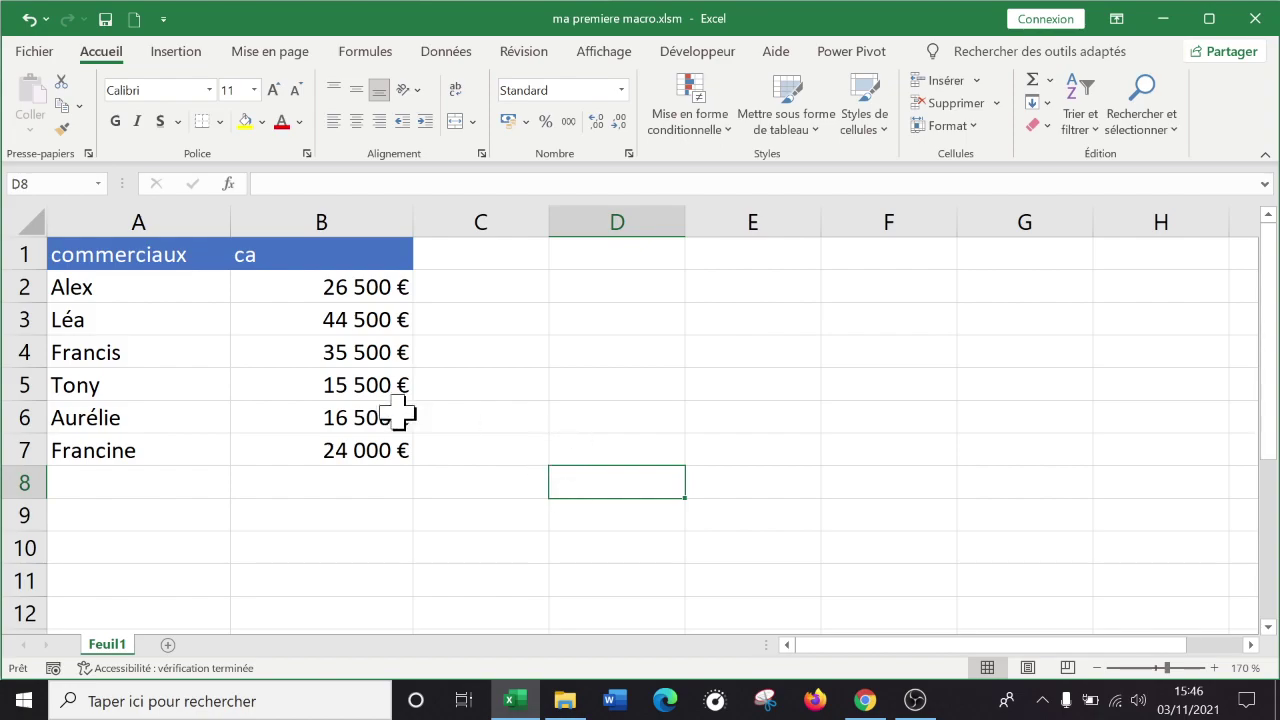
- Sort the whole table by the ca column from largest to smallest (Du plus grand au plus petit)
left_click(171, 315)
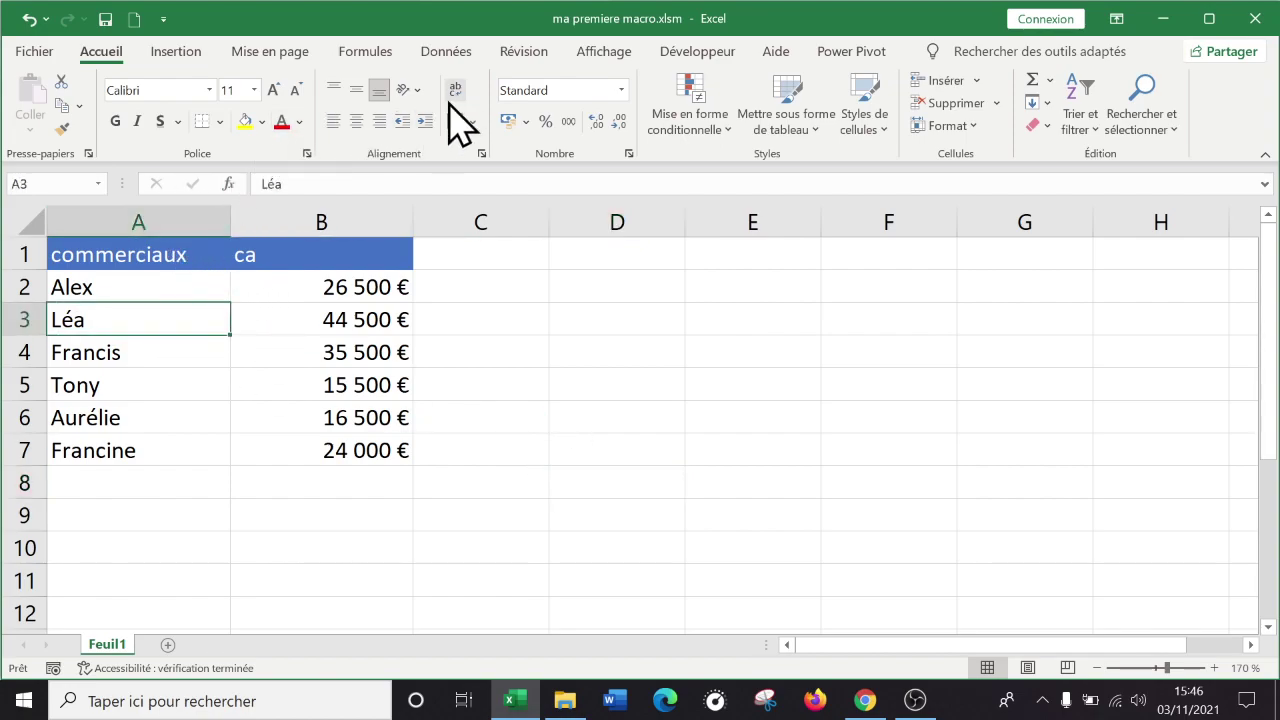
key("ctrl+a")
left_click(447, 54)
left_click(716, 99)
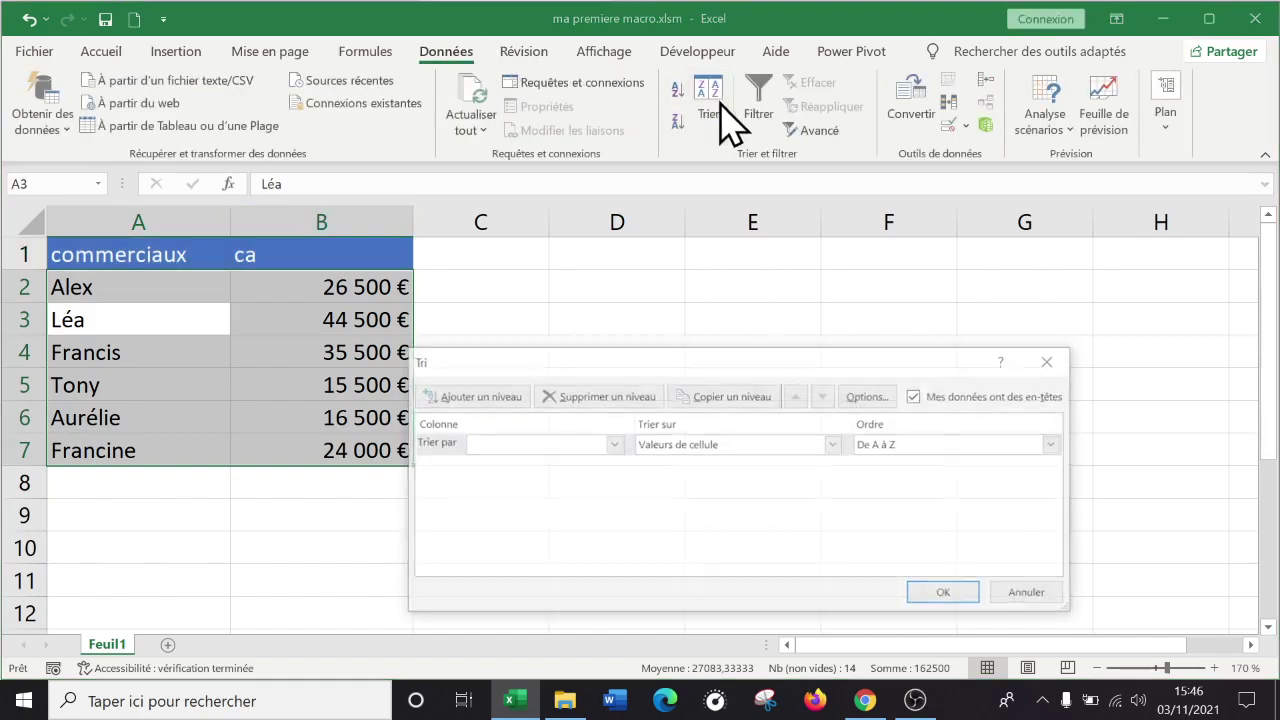
left_click(611, 444)
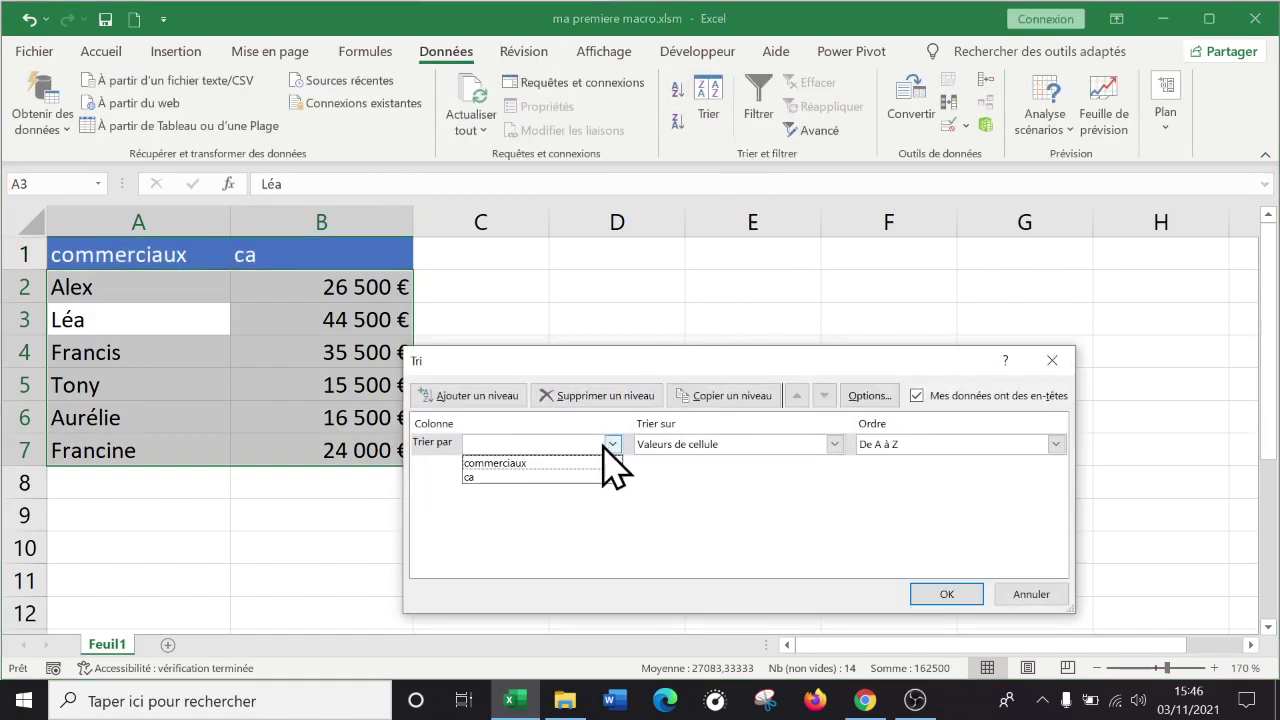
left_click(566, 477)
left_click(925, 444)
left_click(925, 477)
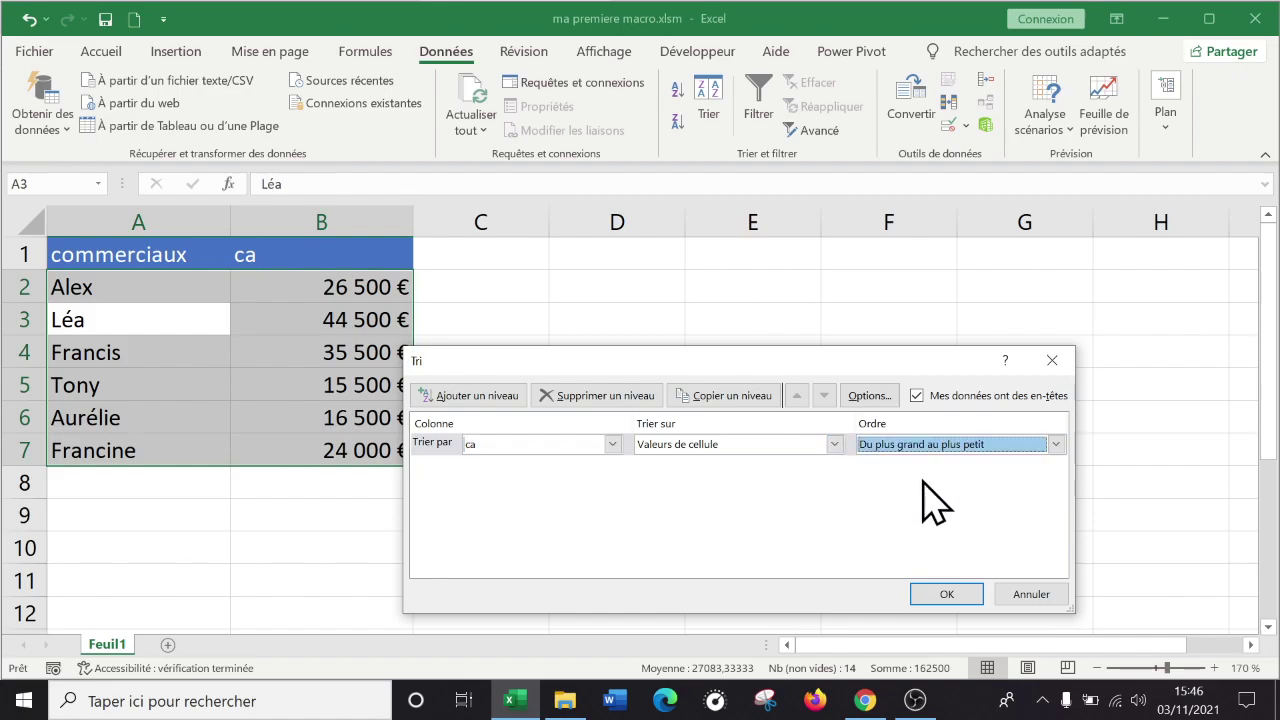
left_click(946, 594)
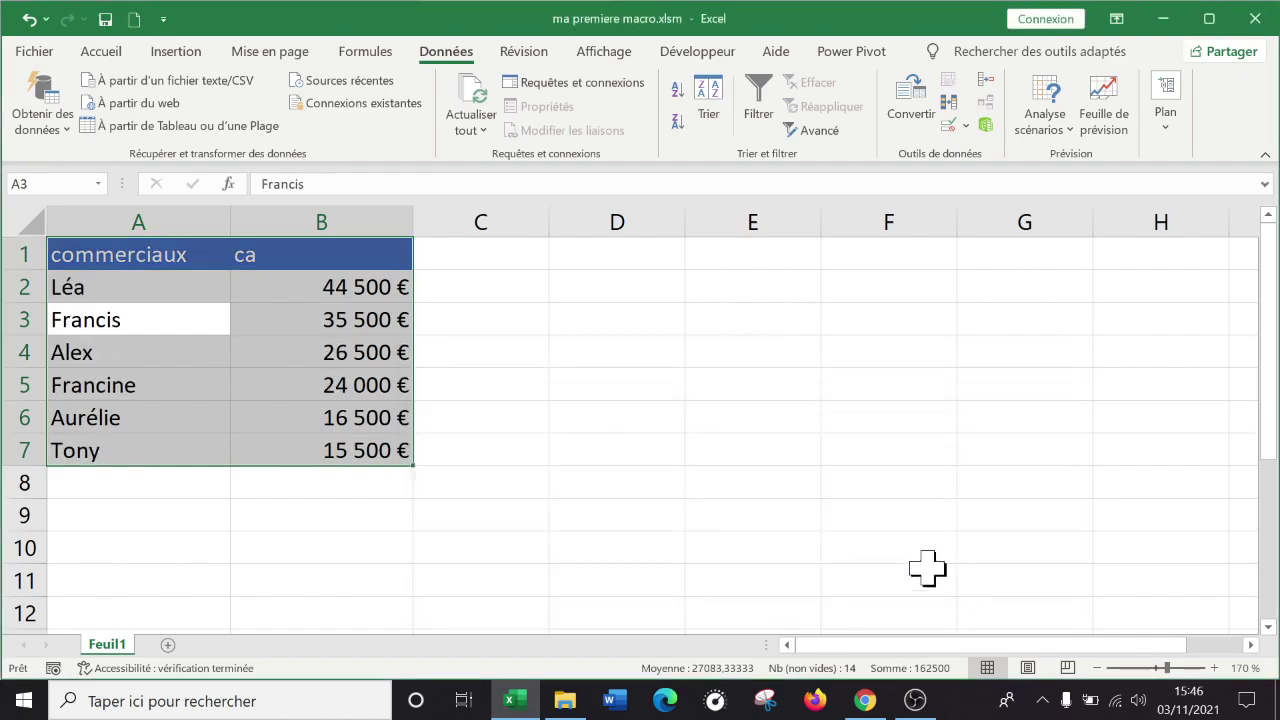
left_click(605, 355)
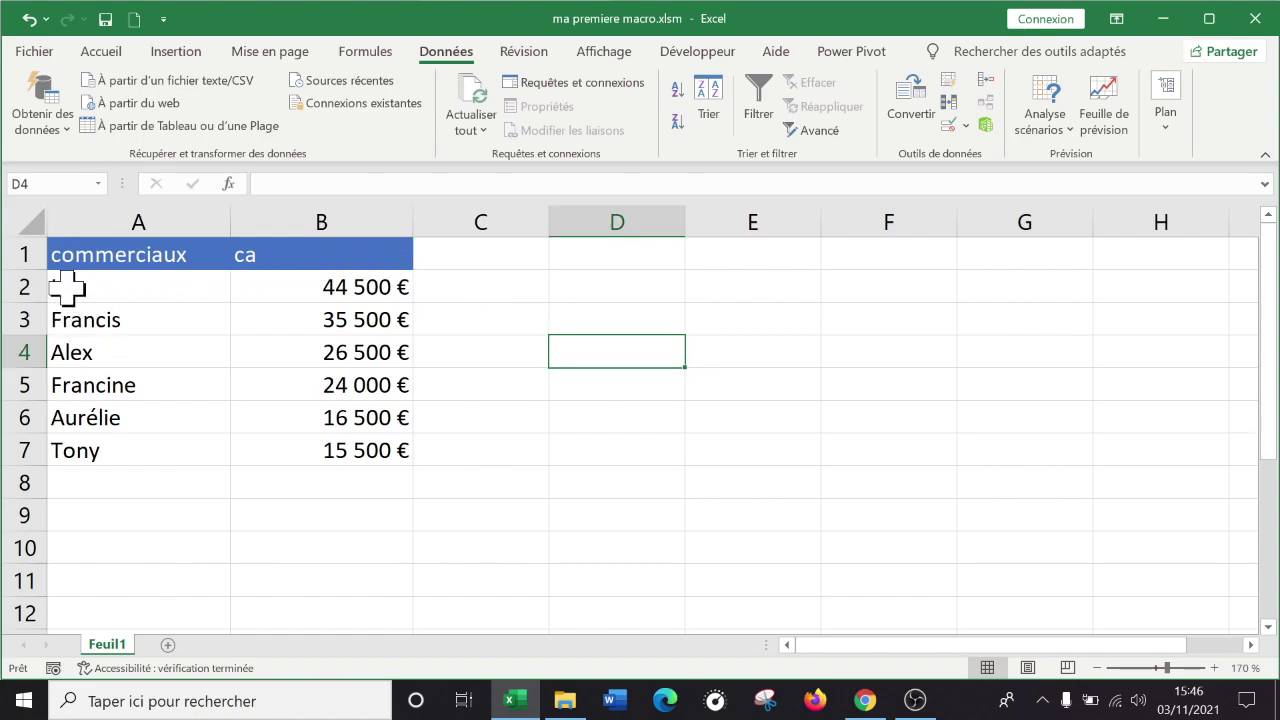
- Fill the first-place row A2:B2 with light gold and the second-place row A3:B3 with light grey
left_click_drag(107, 290, 295, 292)
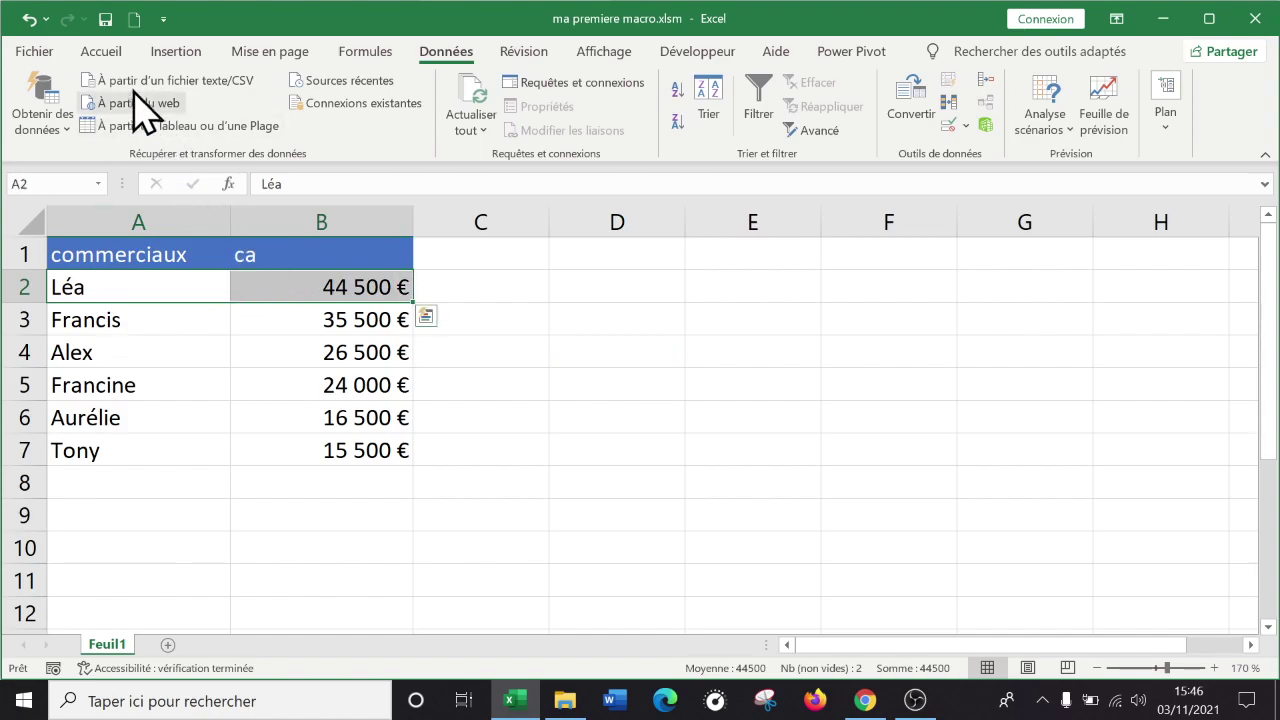
left_click(104, 52)
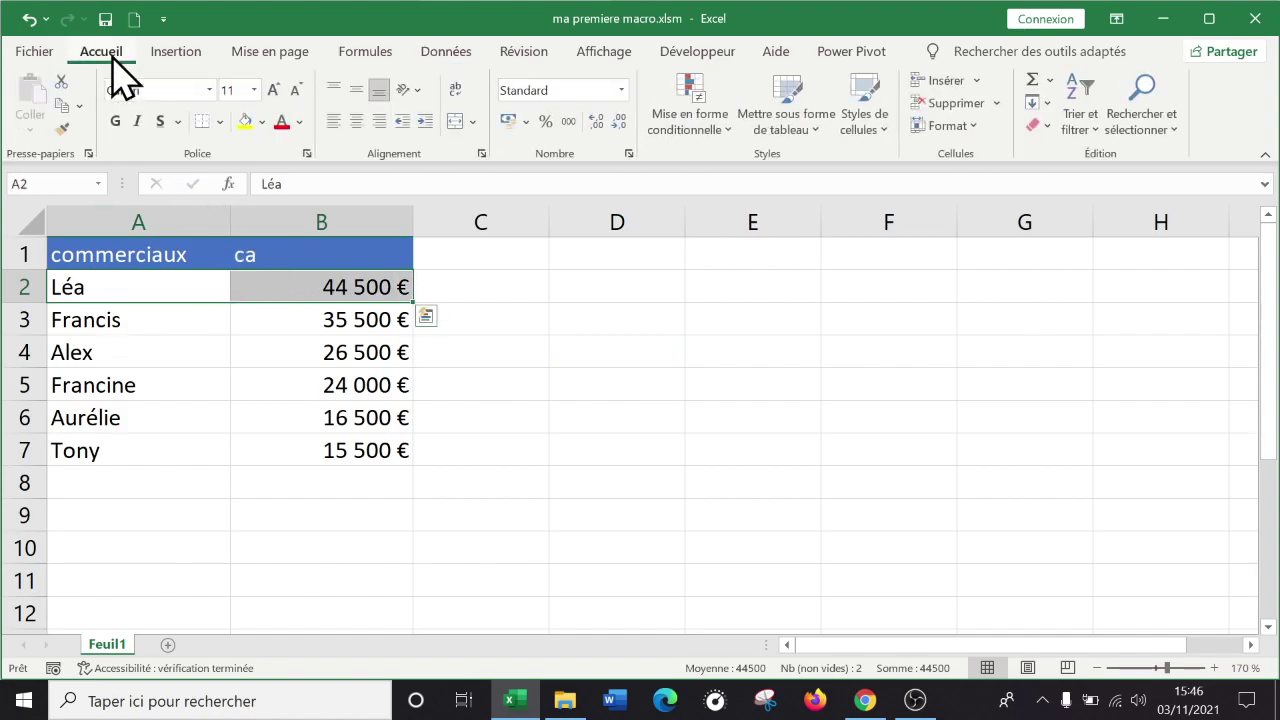
left_click(261, 122)
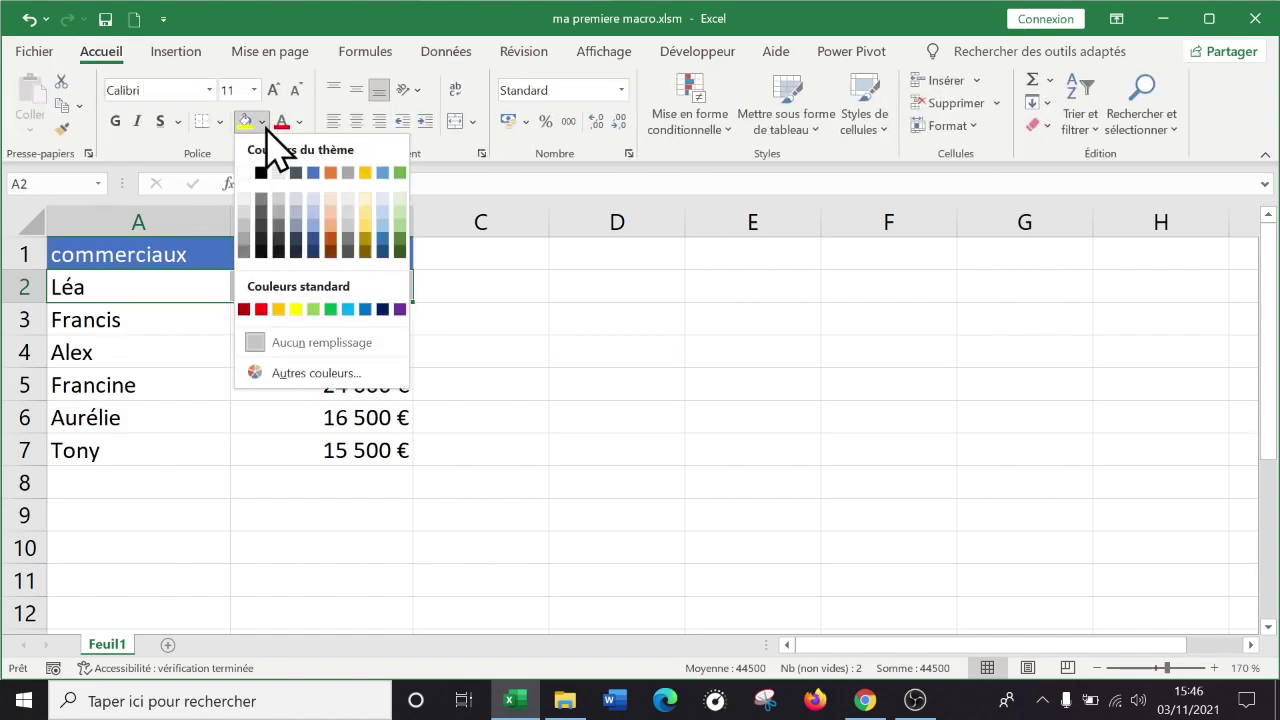
left_click(366, 214)
left_click_drag(180, 317, 300, 320)
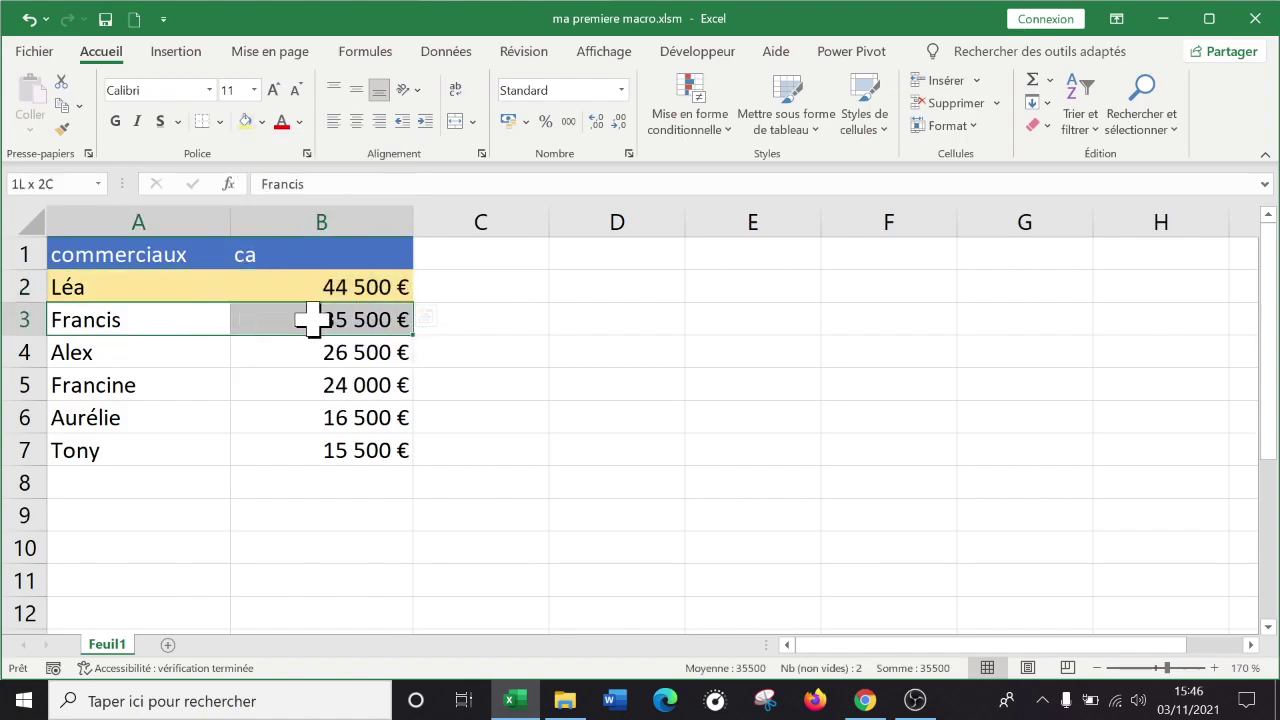
left_click(261, 122)
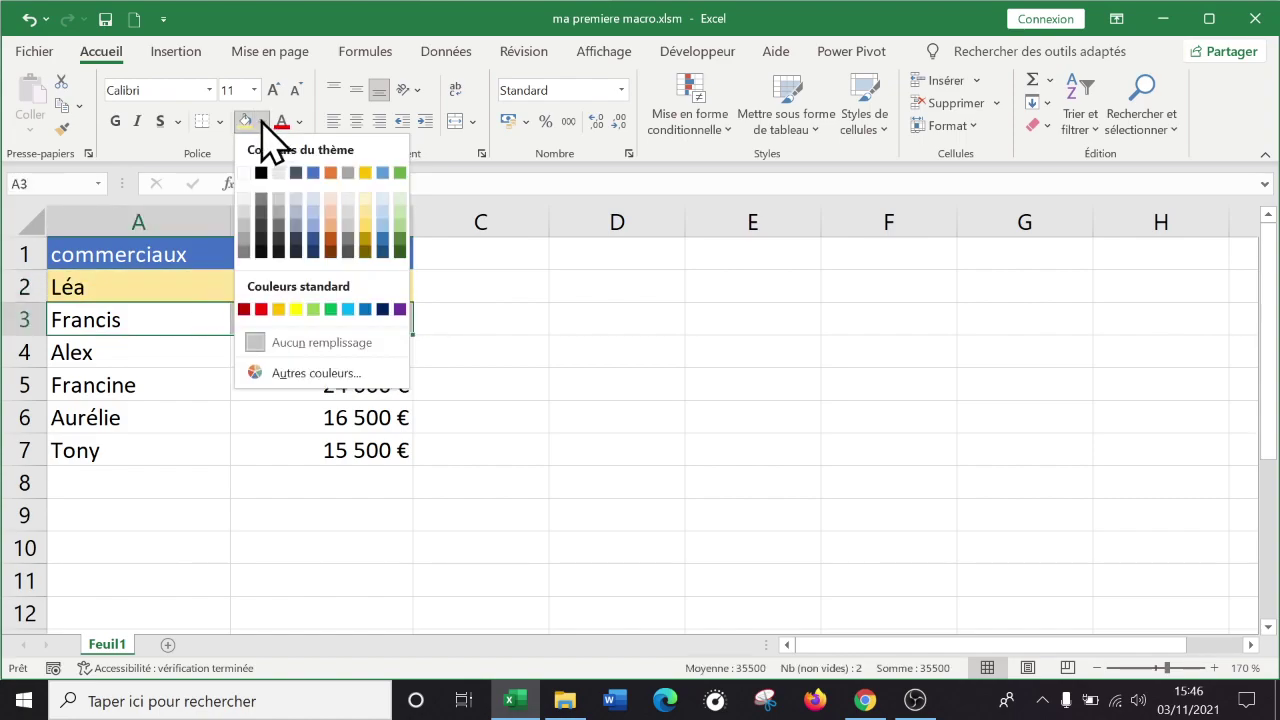
left_click(245, 214)
- Fill the third-place row A4:B4 with light orange
left_click_drag(143, 352, 314, 350)
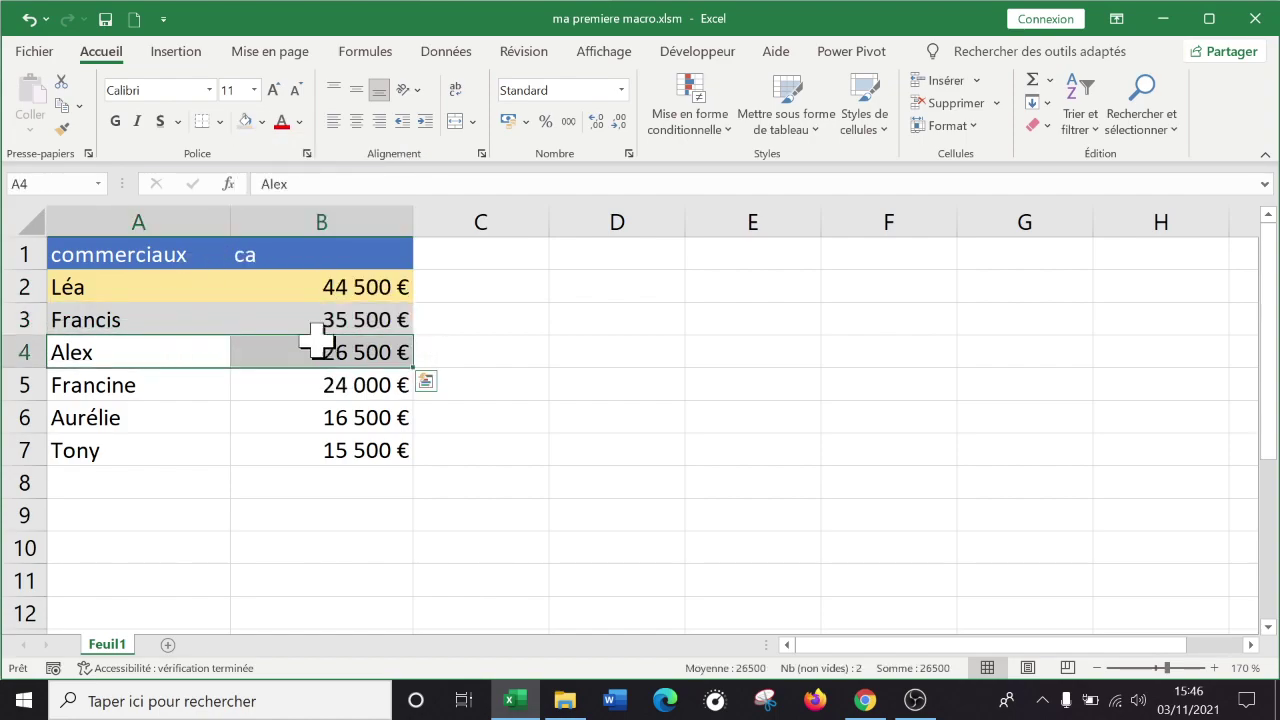
left_click(261, 122)
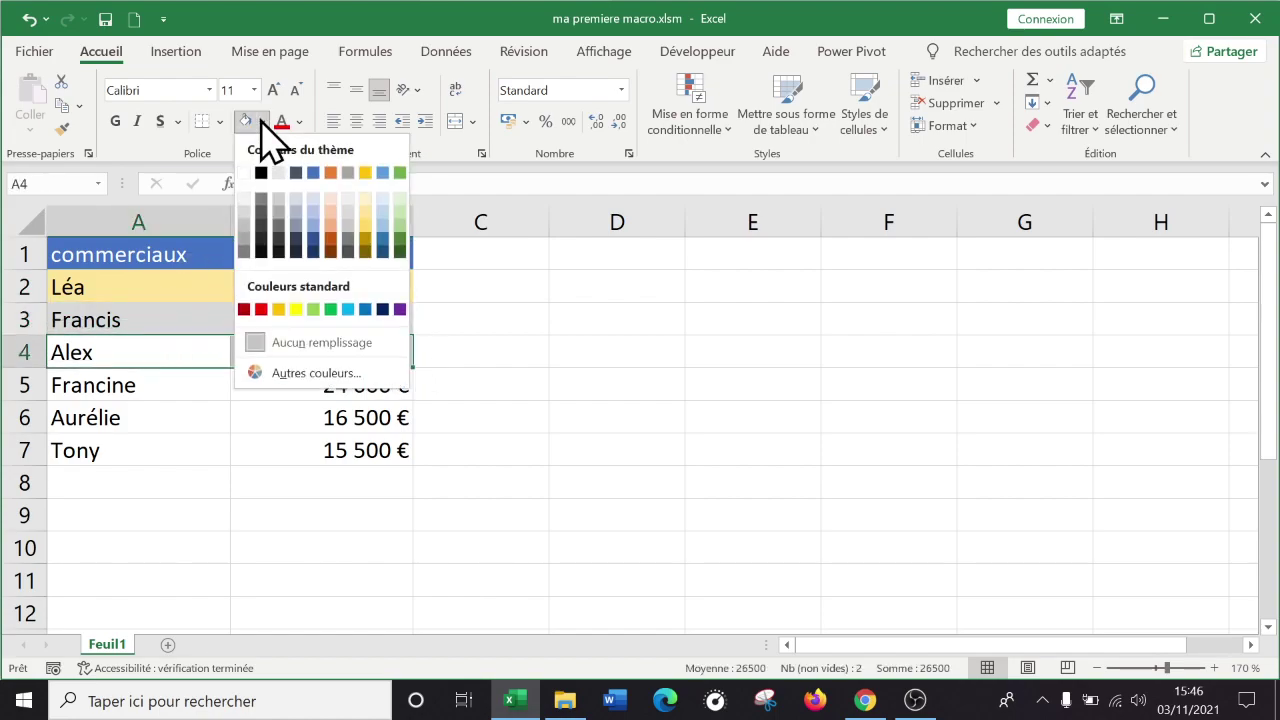
left_click(330, 226)
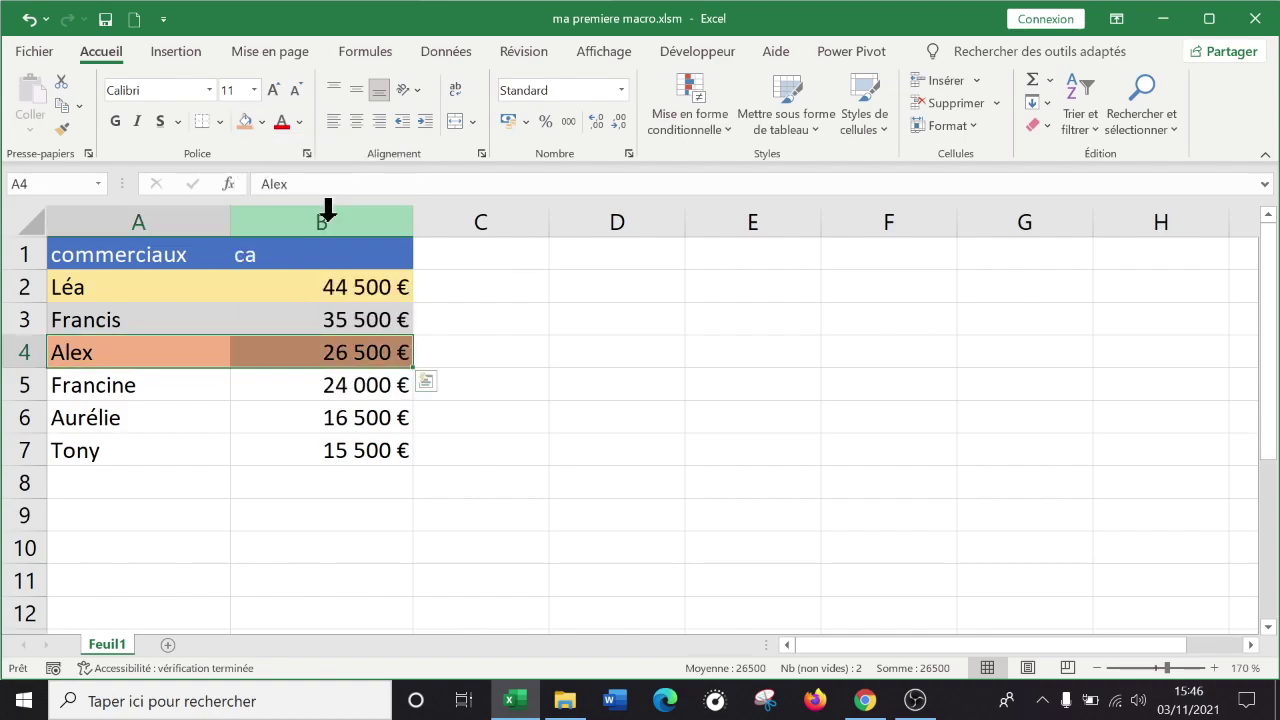
left_click(608, 355)
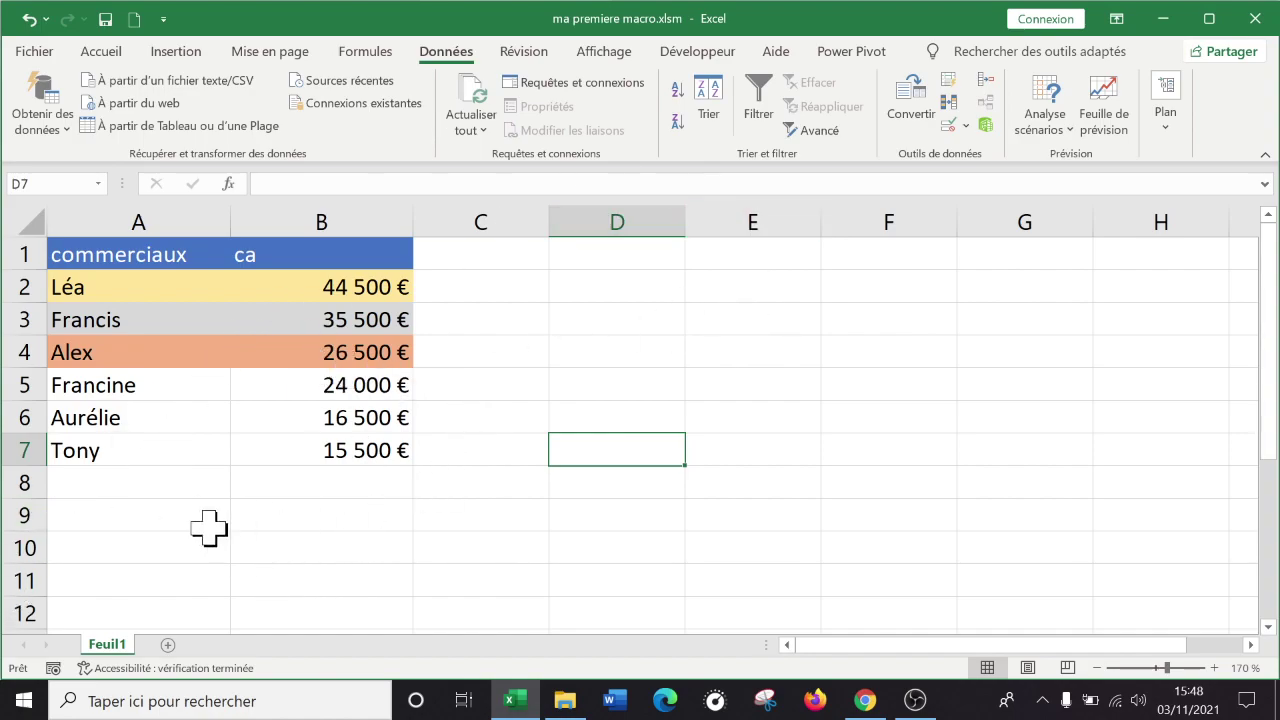
- Replace the ca values in B2, B3 and B4 with 32000, 36200 and 40500
left_click(360, 320)
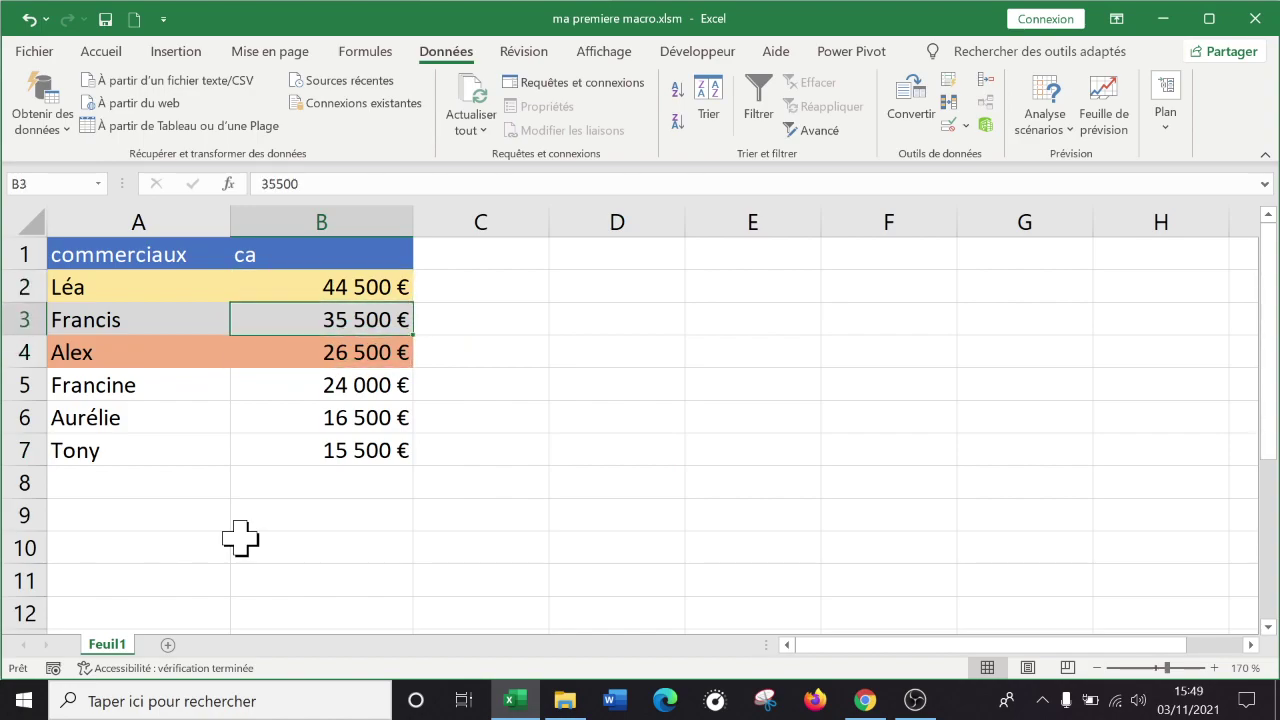
type("32000")
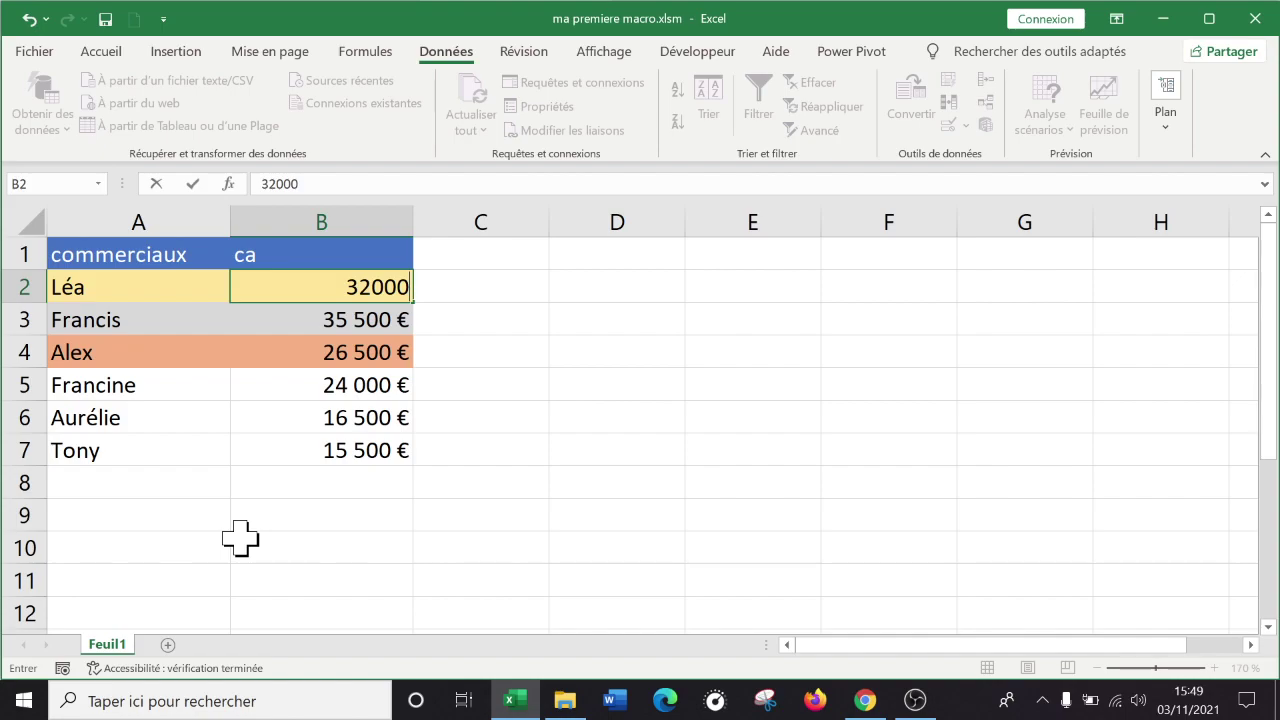
key("Return")
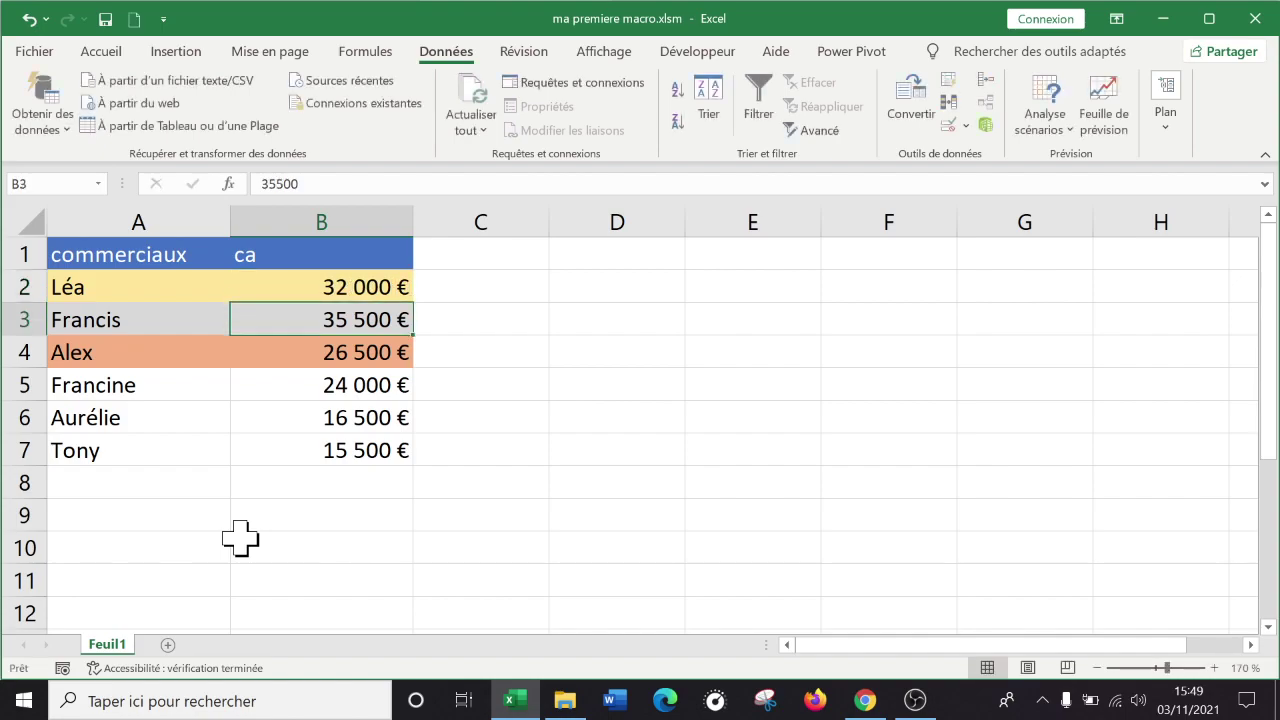
type("36200")
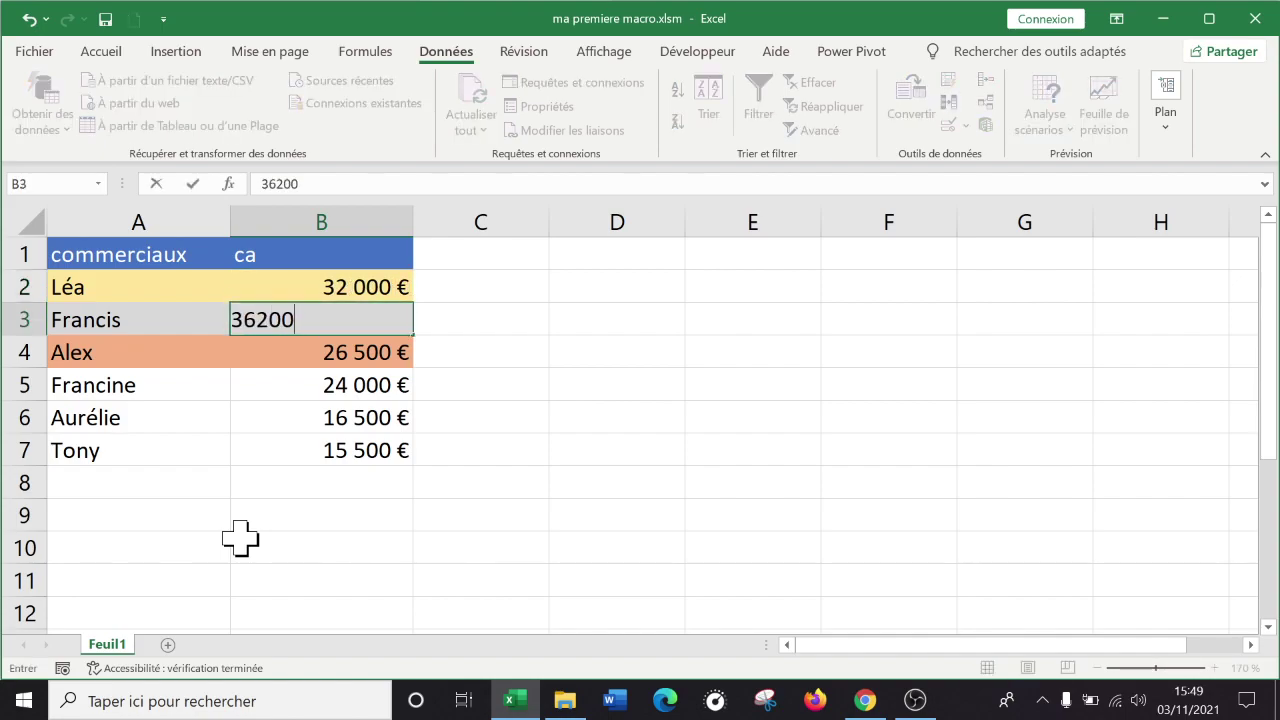
key("Return")
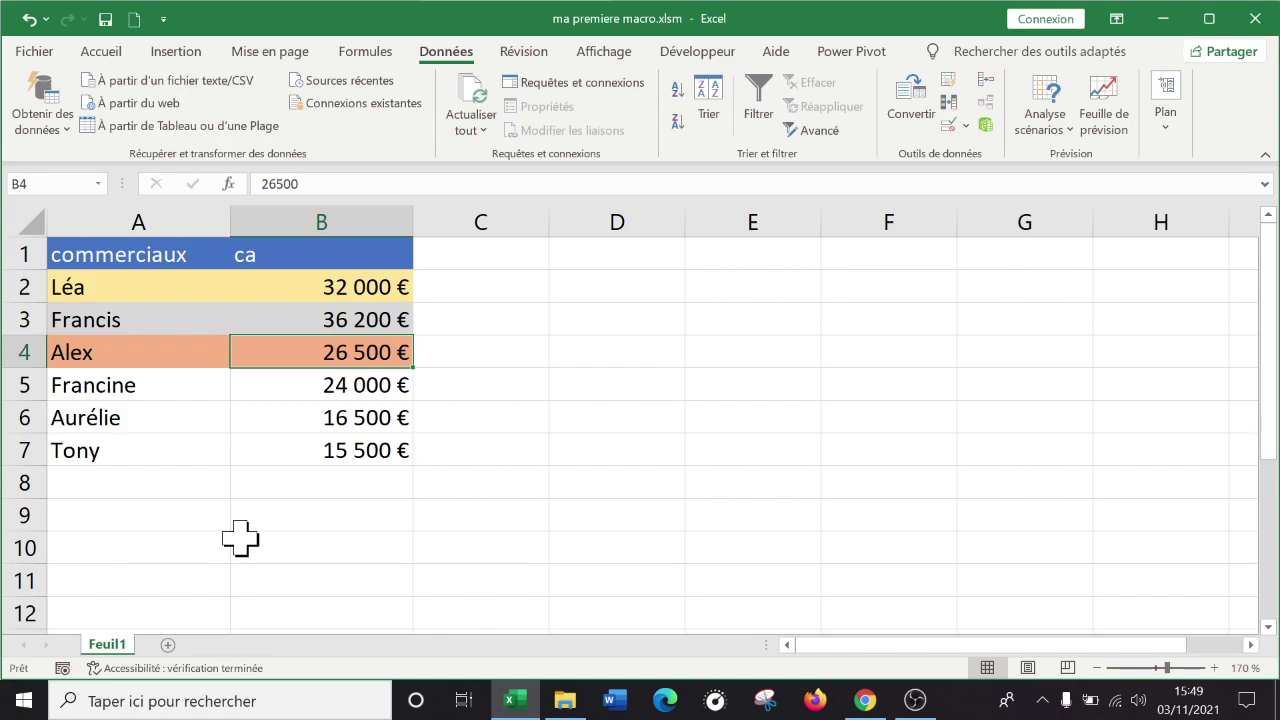
type("4")
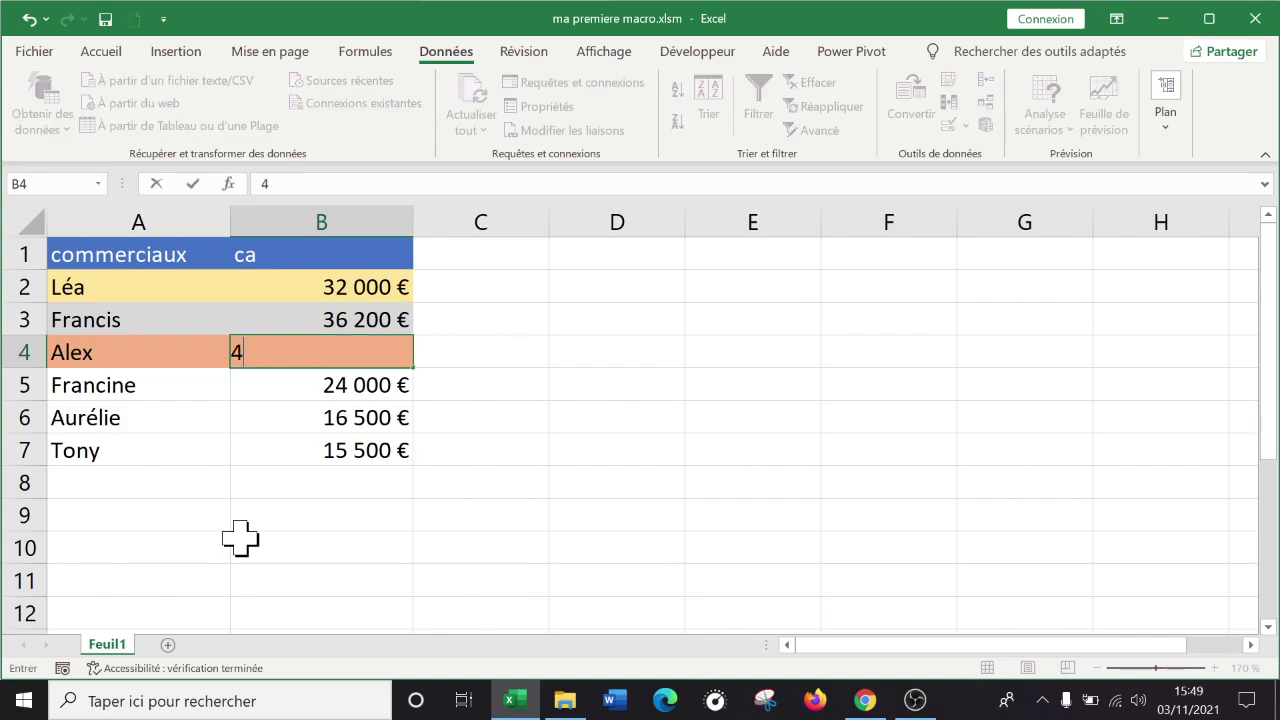
type("0 500")
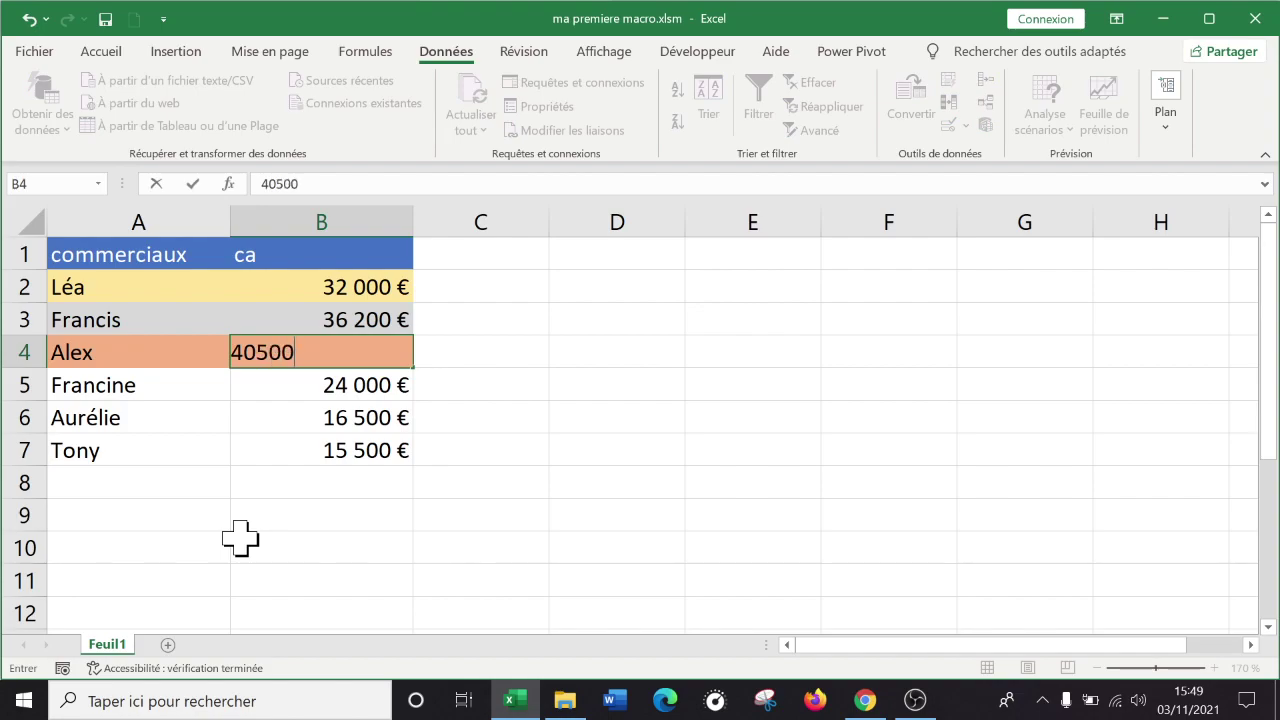
key("Return")
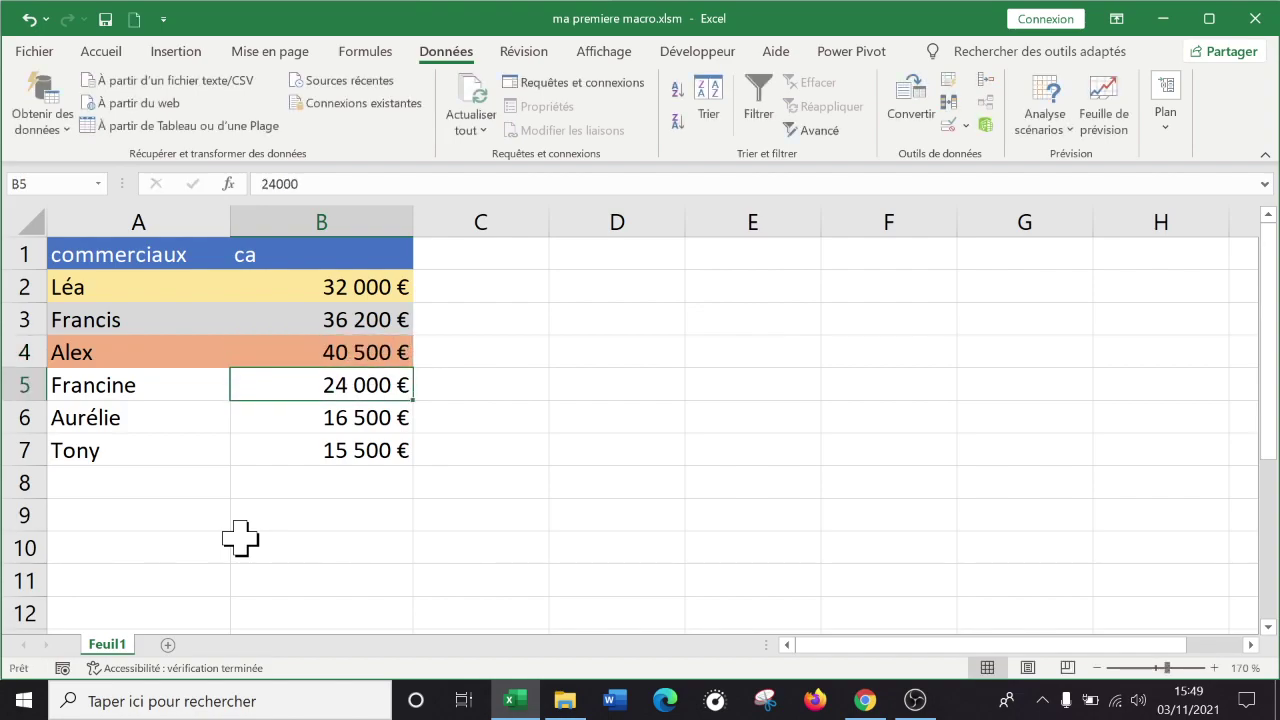
- Replace the ca values in B5, B6 and B7 with 63000, 22000 and 34000
type("634")
key("BackSpace")
type("000")
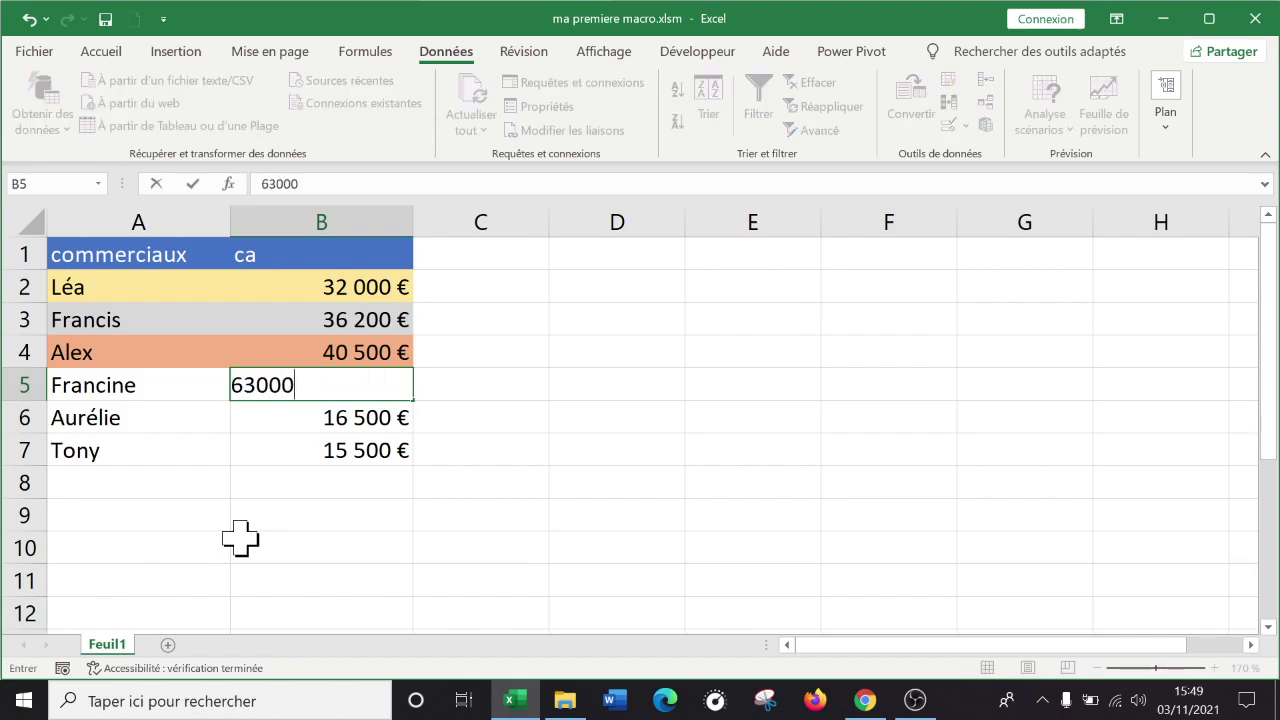
key("Return")
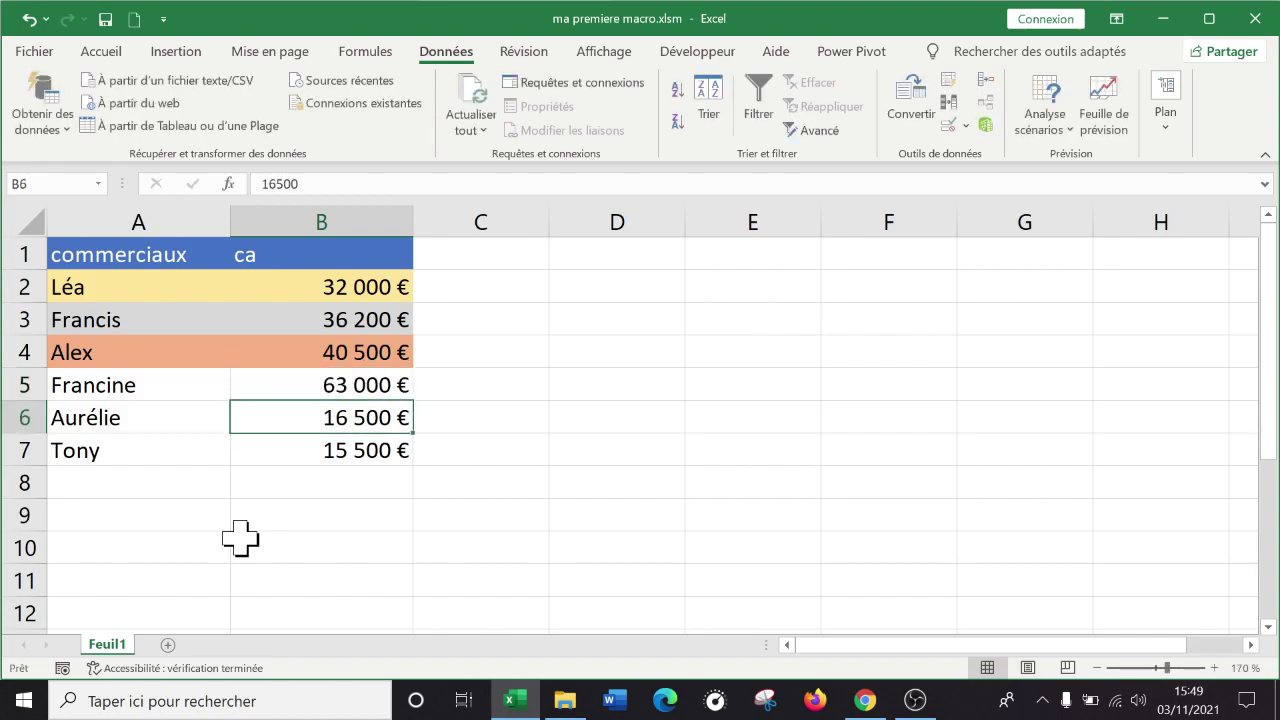
type("22000")
key("Return")
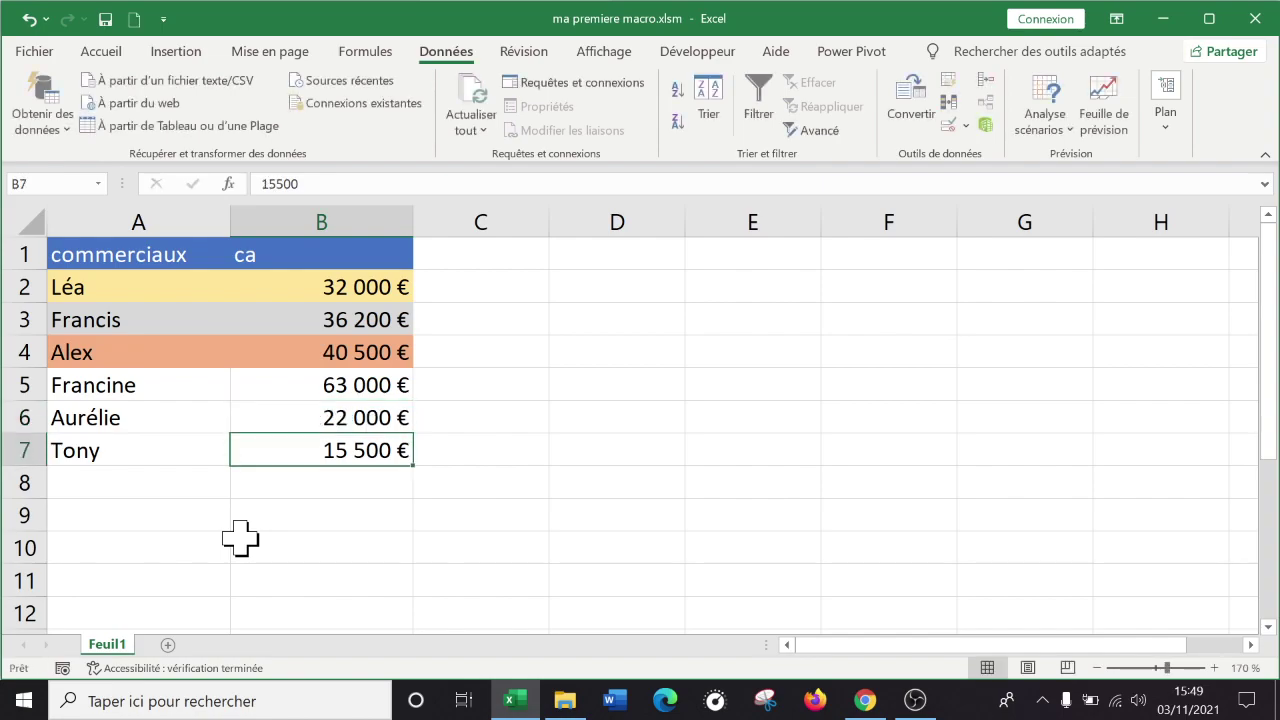
type("34000")
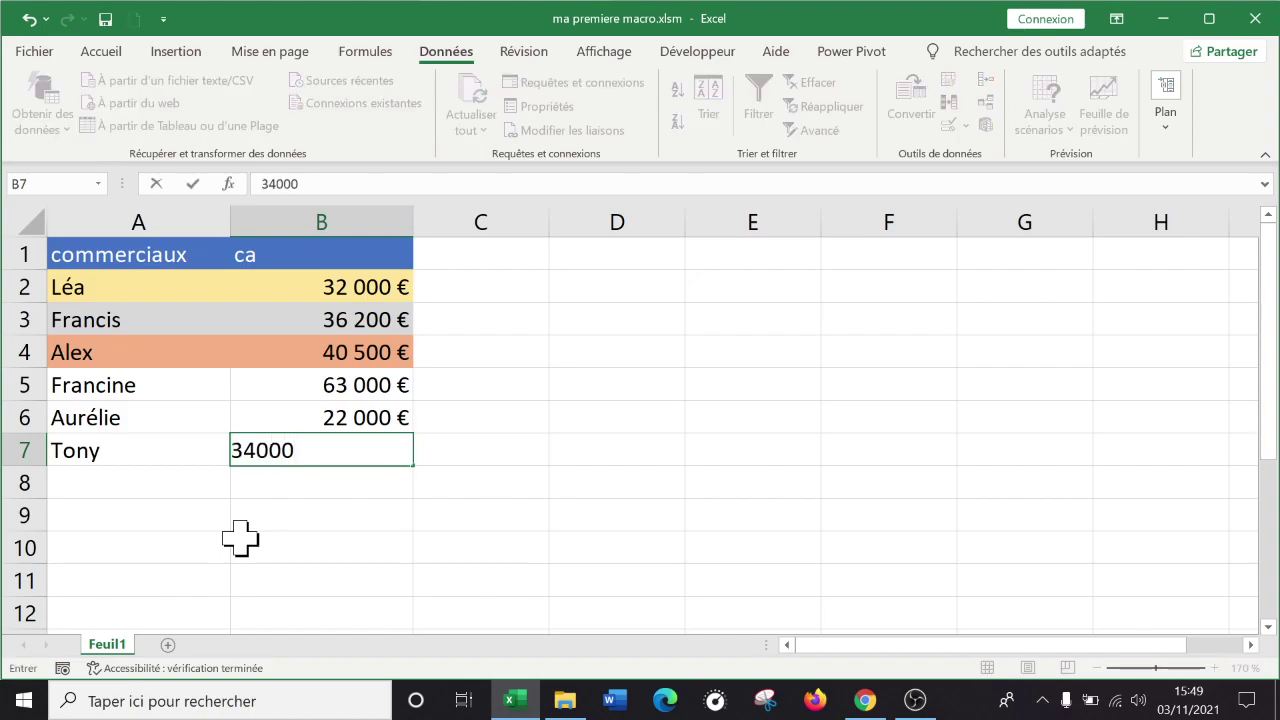
key("Return")
key("Up")
key("Down")
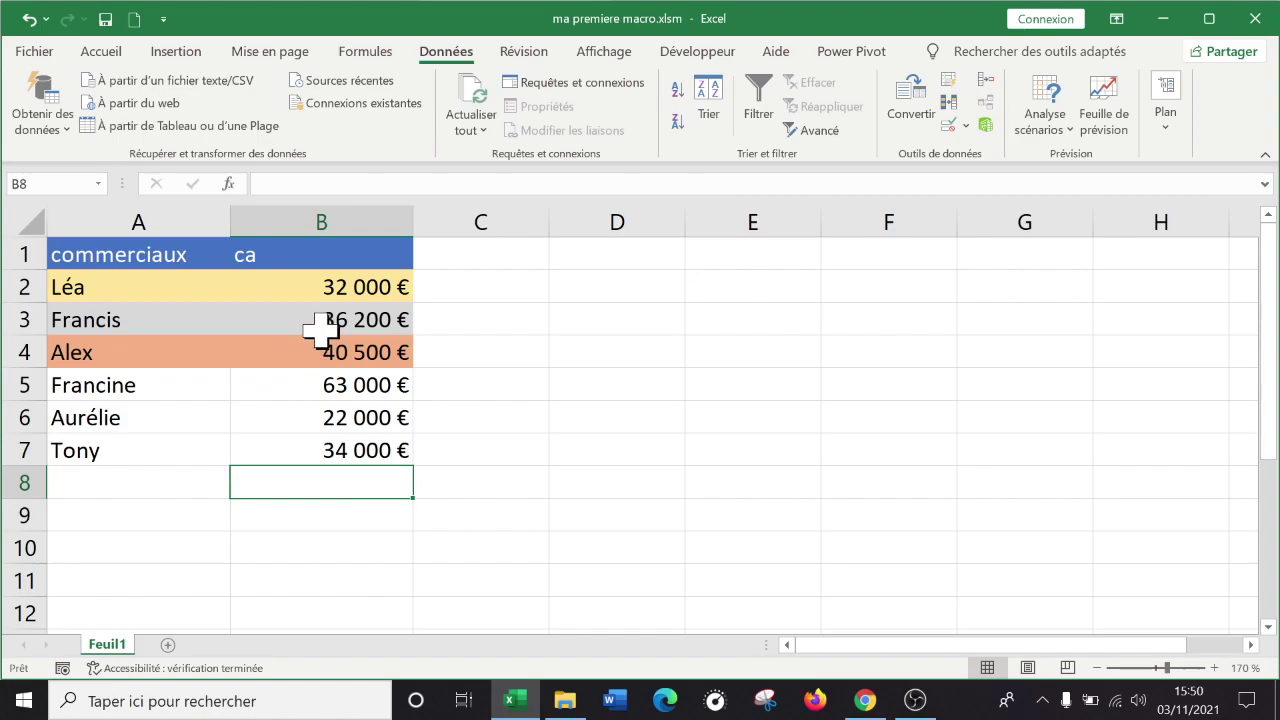
- Start recording a macro named classementcom, stored in this workbook
left_click(694, 56)
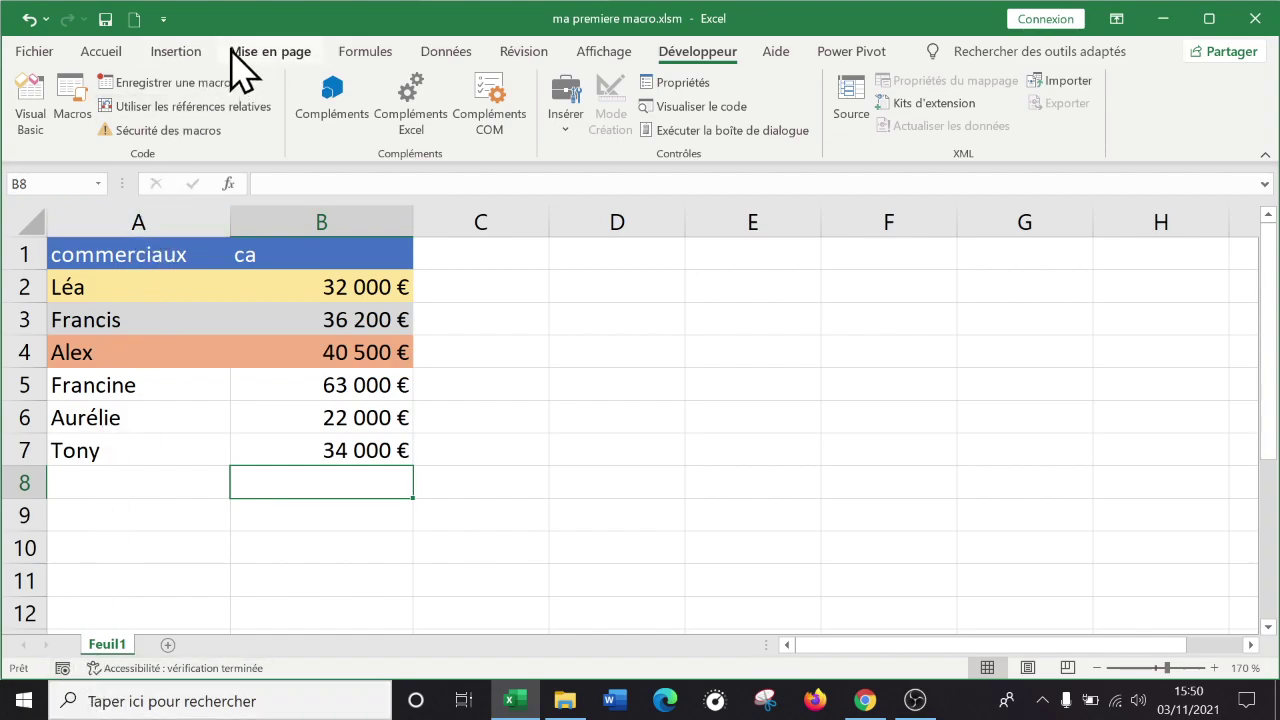
left_click(166, 88)
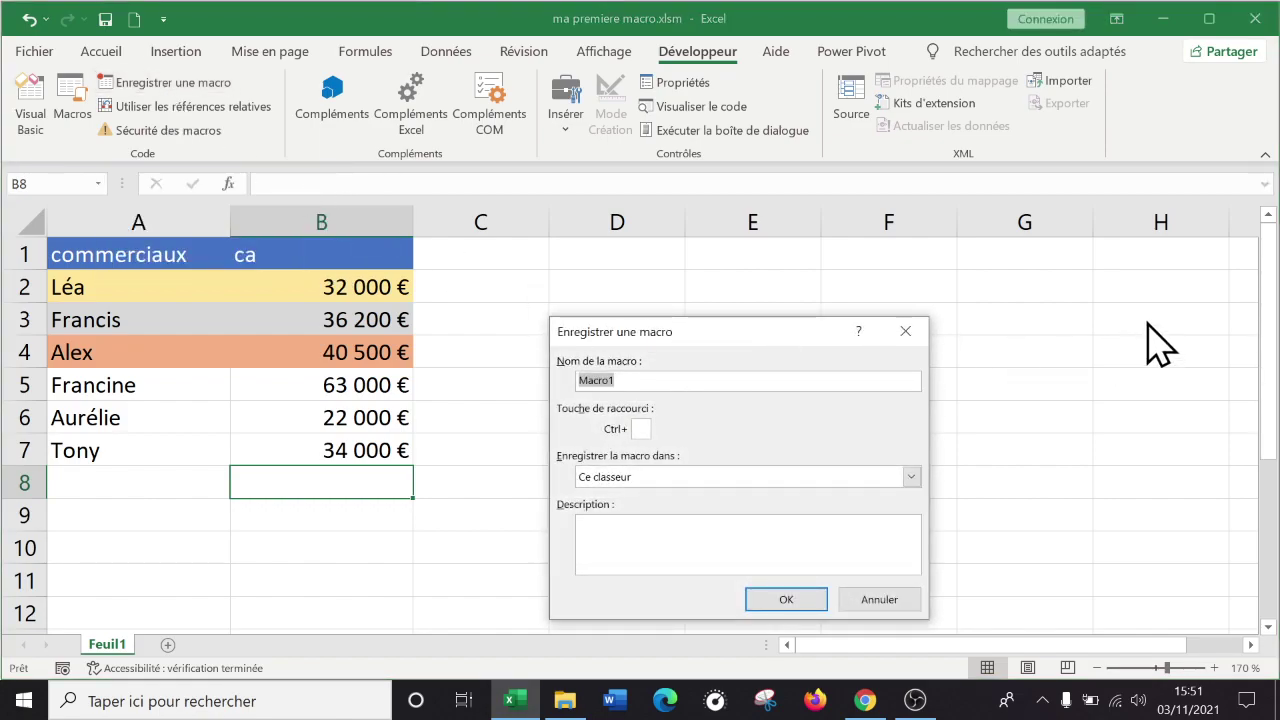
type("classemen")
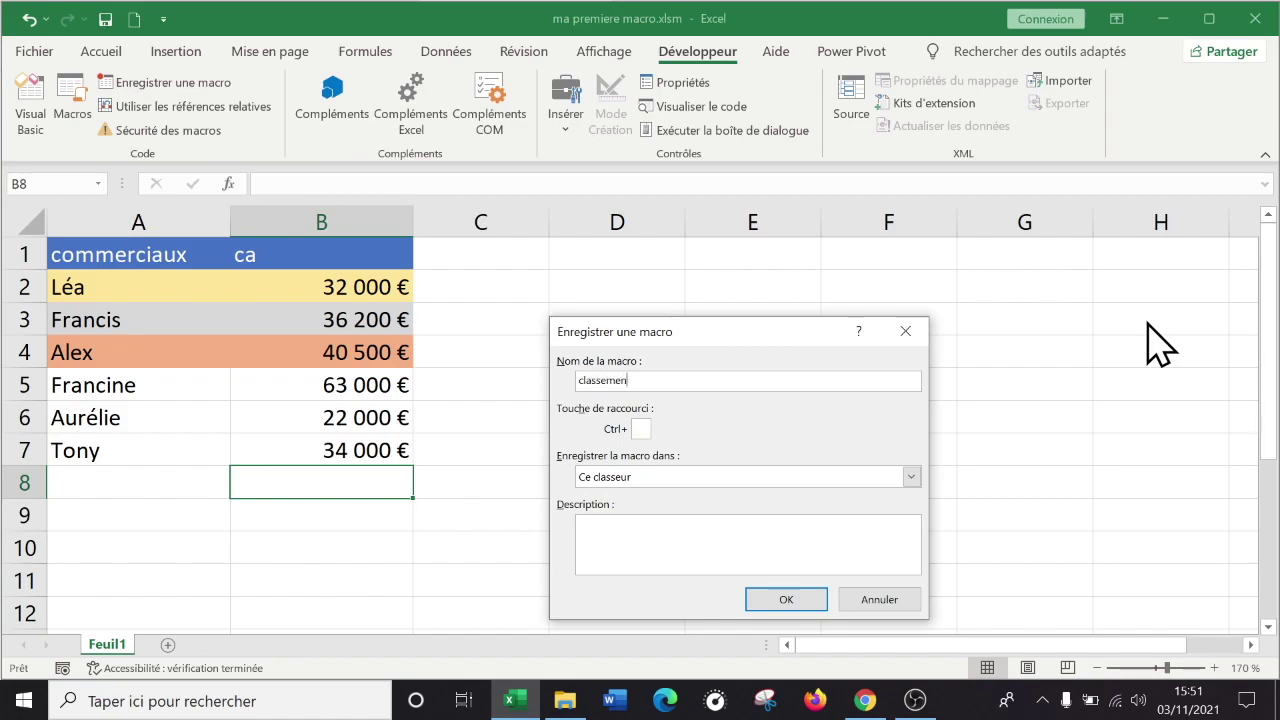
type("tcom")
left_click(779, 601)
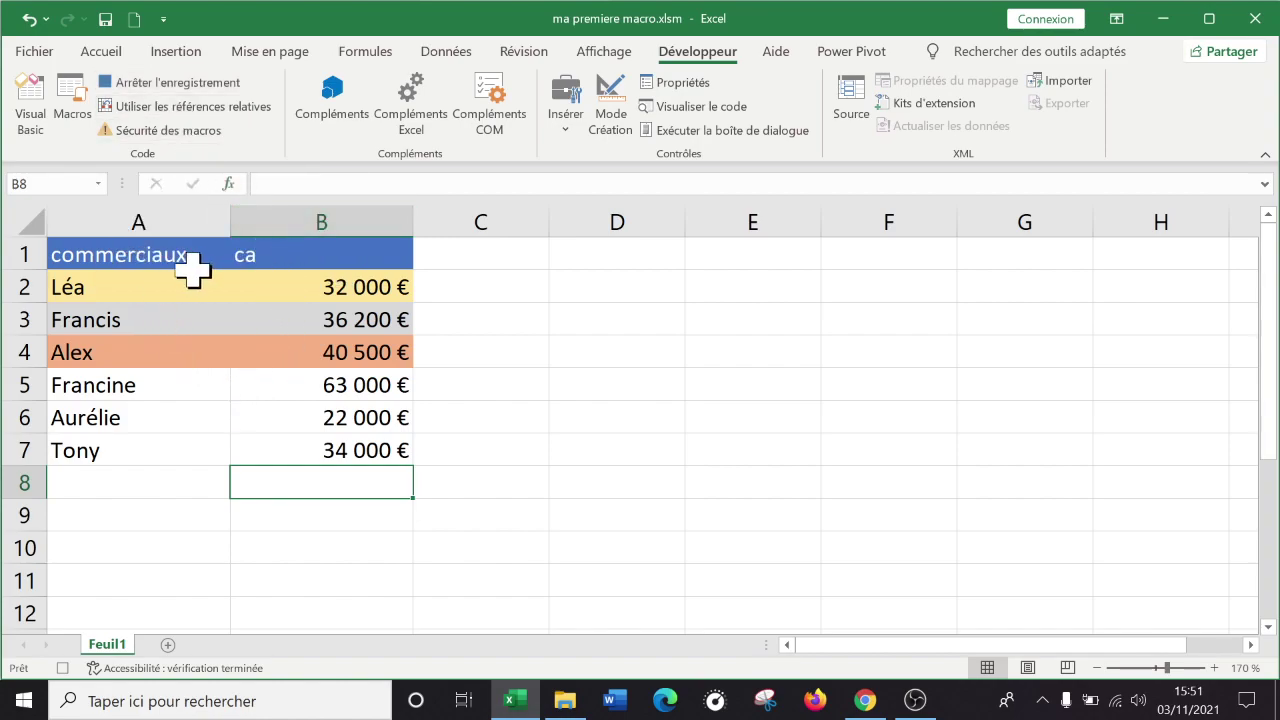
- Sort the table with headers by the ca column's cell values from largest to smallest
left_click(126, 259)
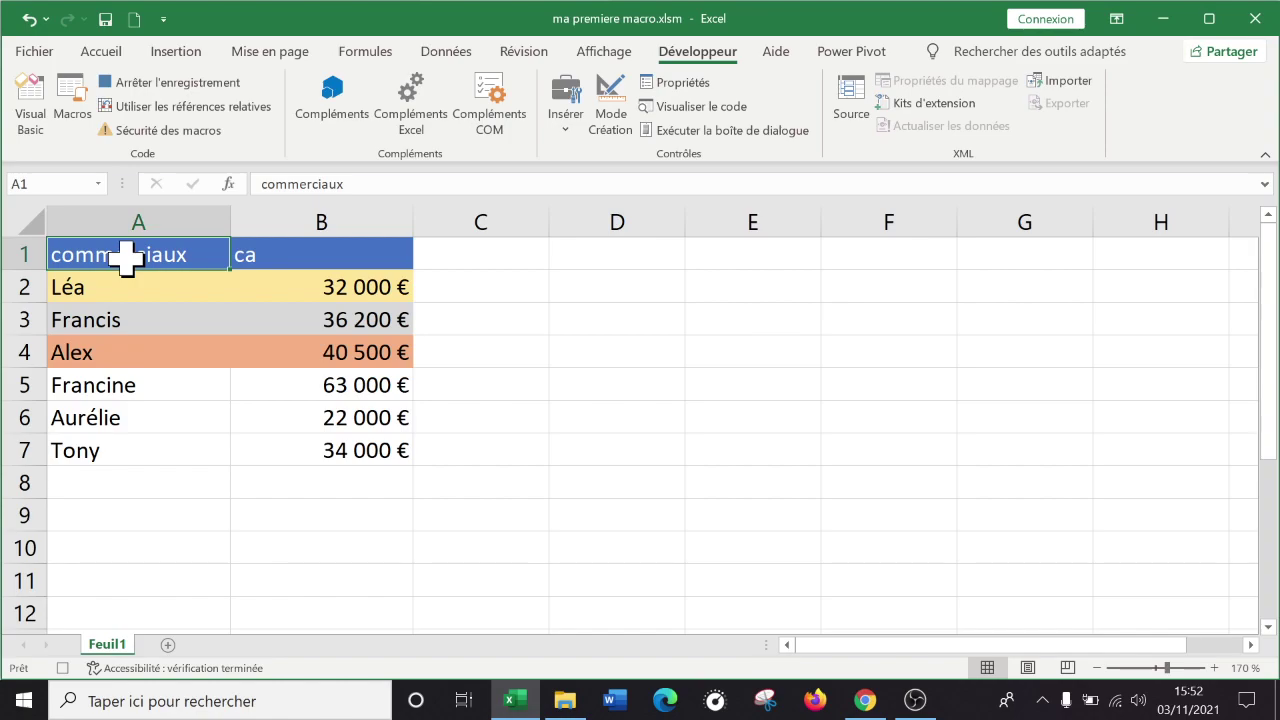
left_click(446, 52)
left_click(709, 112)
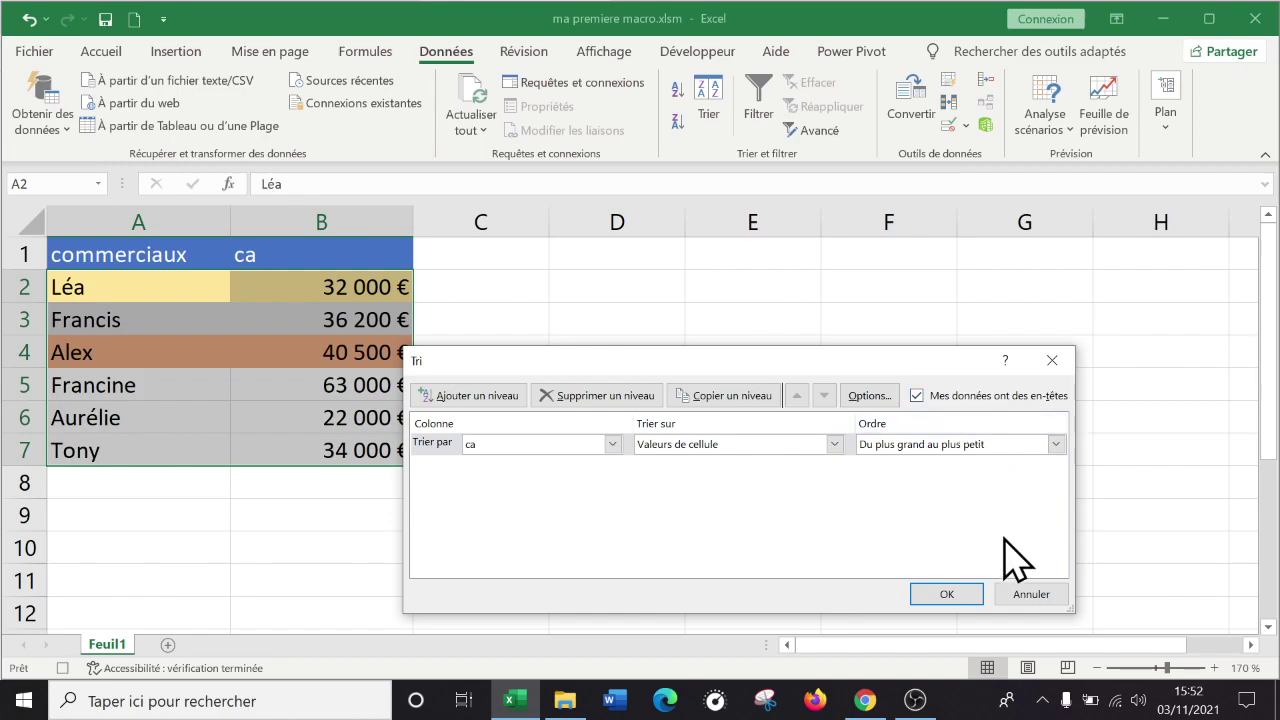
left_click(953, 599)
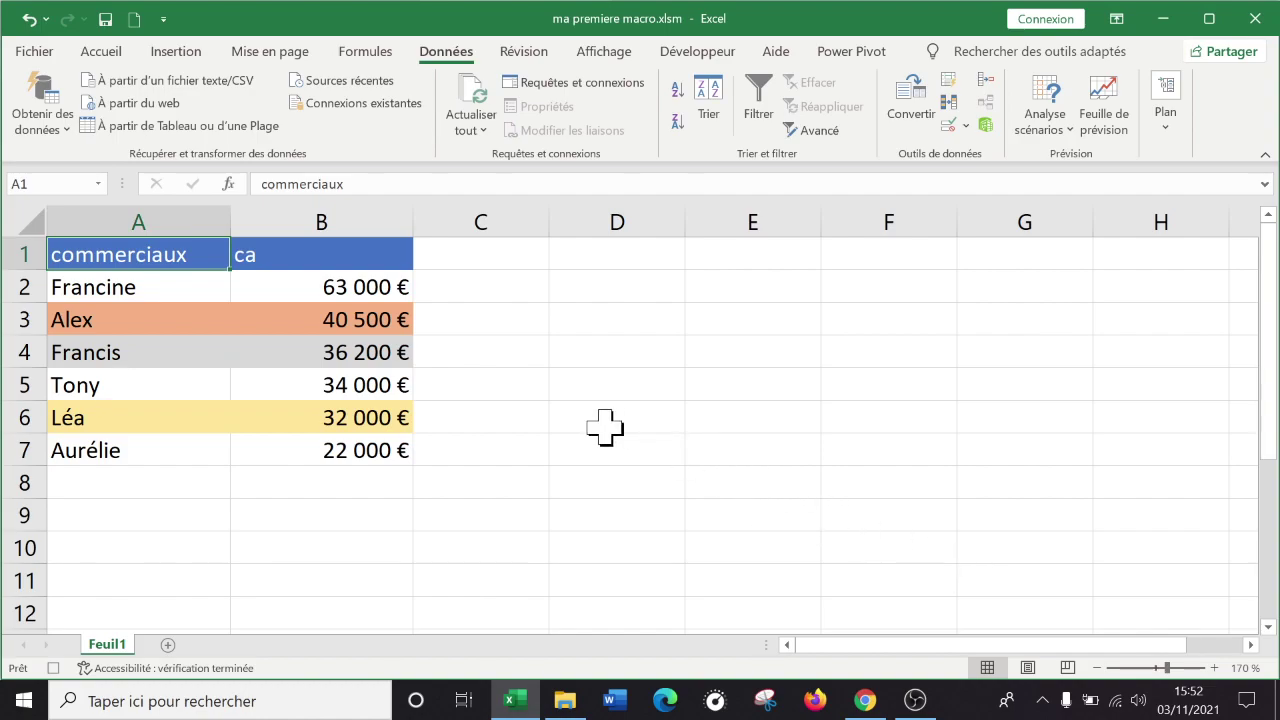
- Remove the fill colour from the data range A2:B7
left_click_drag(378, 450, 90, 283)
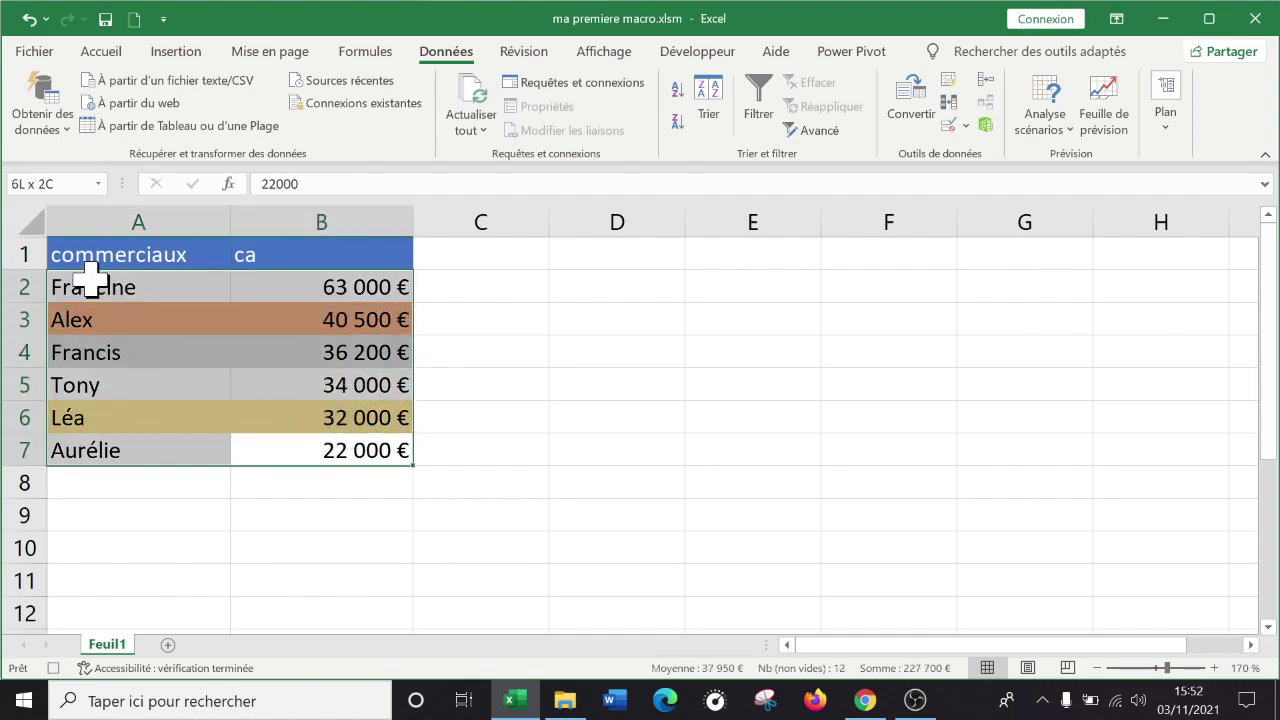
left_click(116, 54)
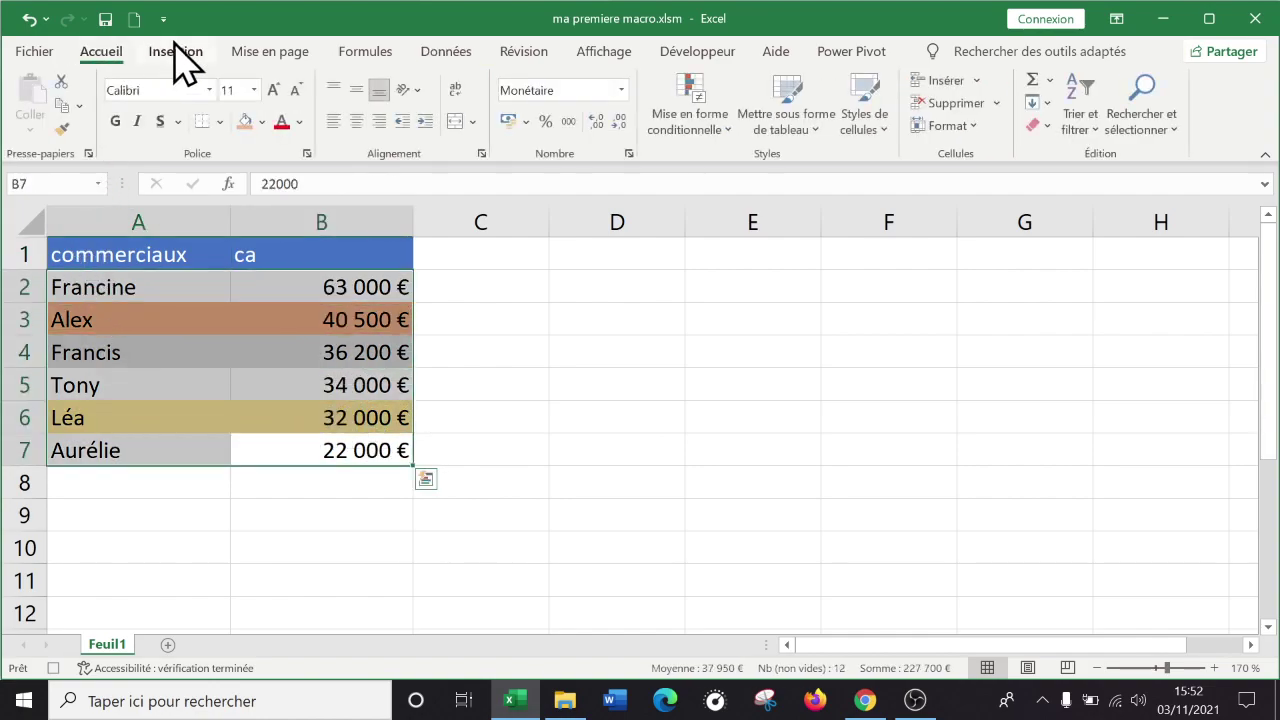
left_click(262, 122)
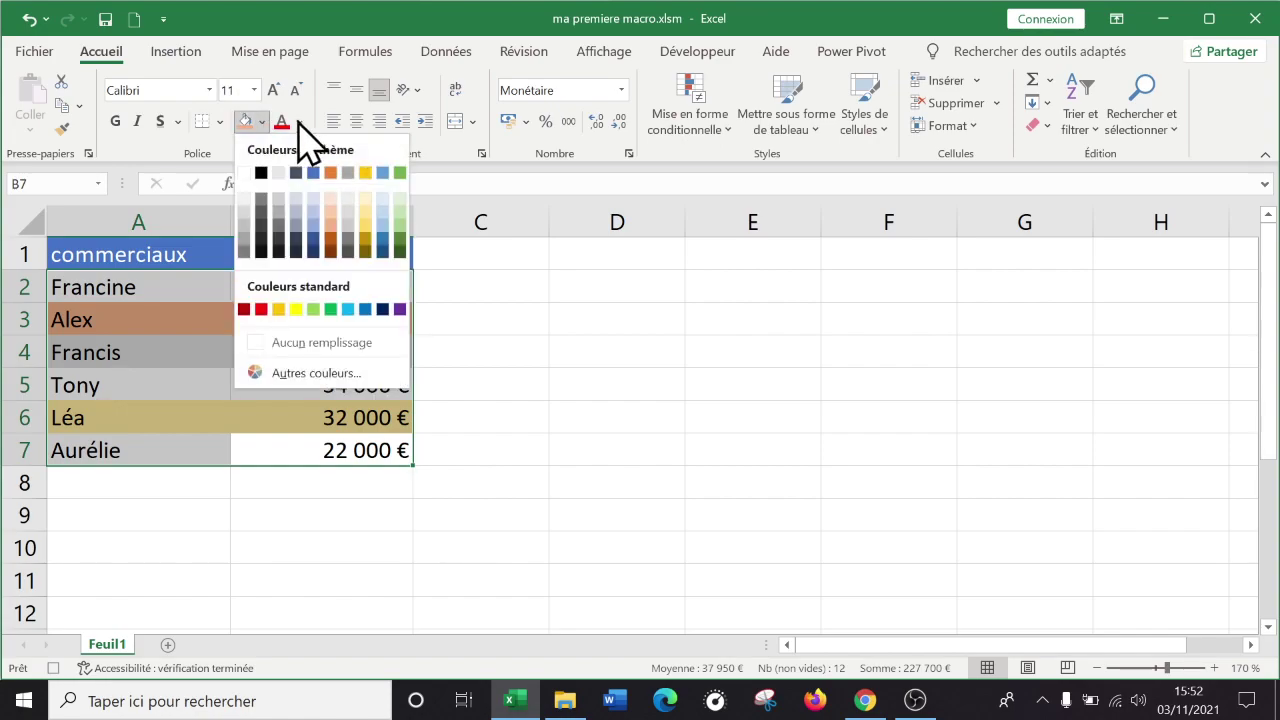
left_click(345, 343)
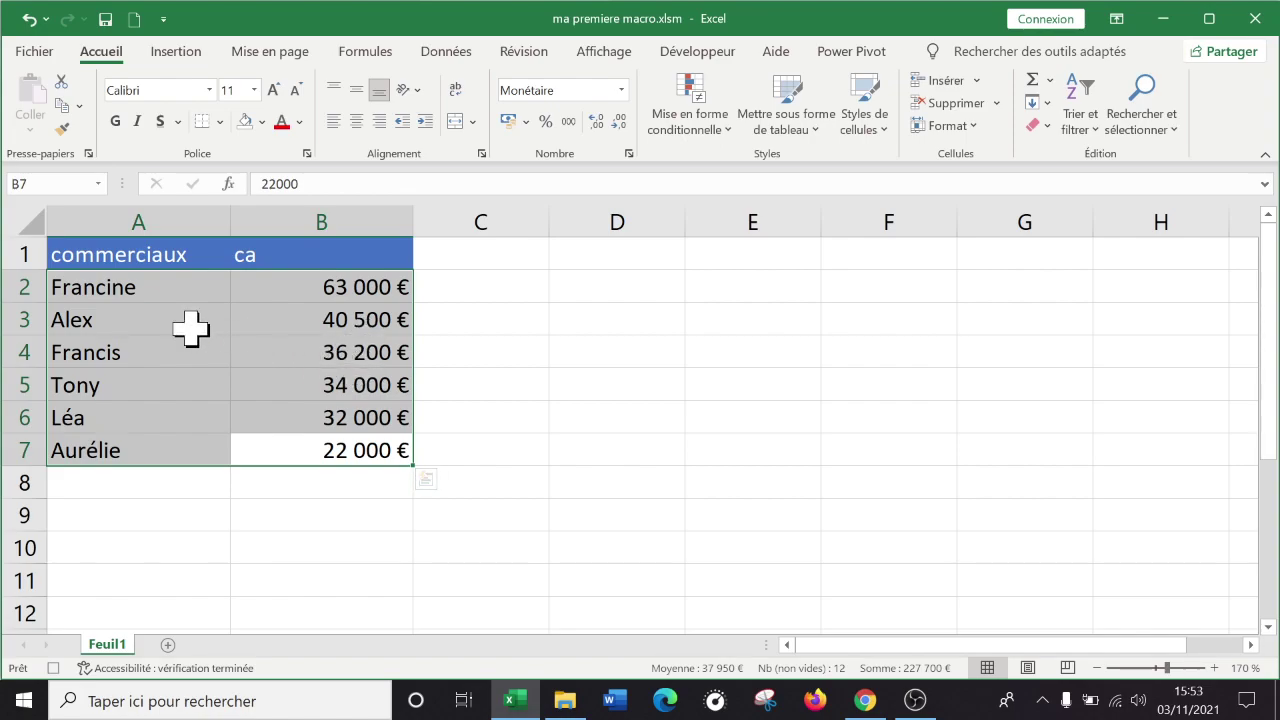
- Fill the first-place row A2:B2 with very light gold and the second-place row A3:B3 with the theme's light grey
left_click(120, 288)
left_click_drag(120, 288, 276, 290)
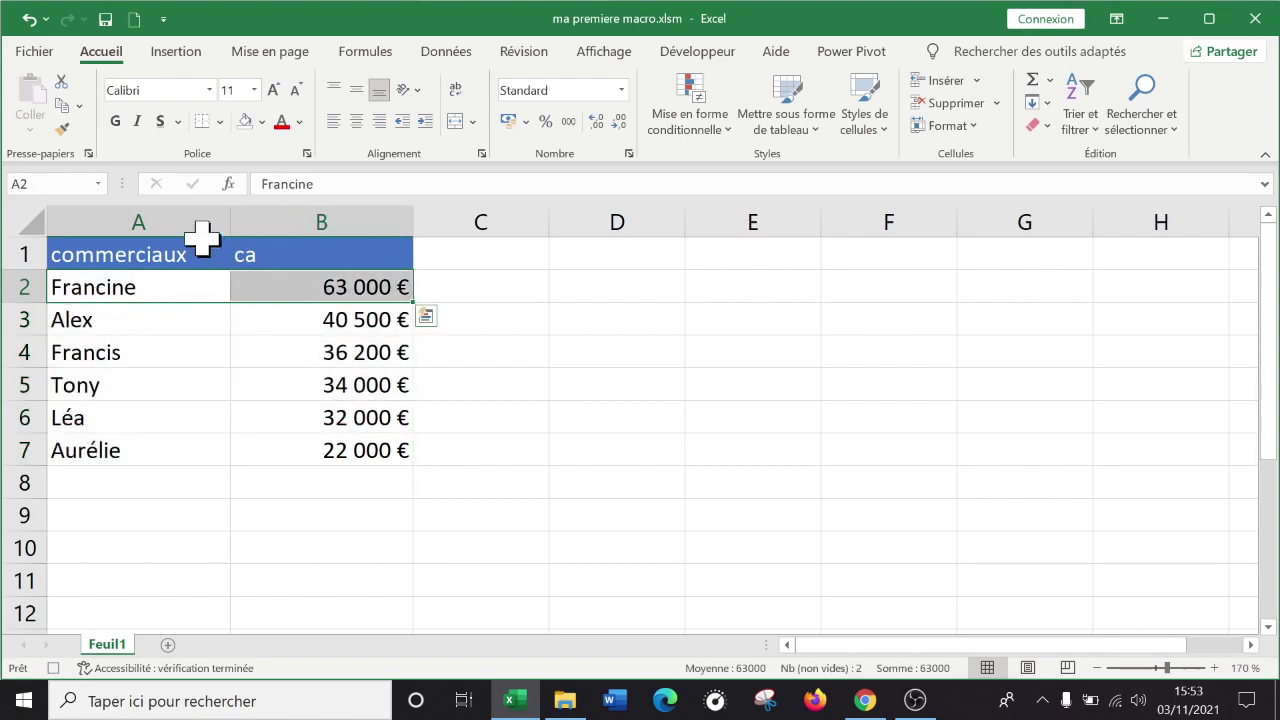
left_click(262, 122)
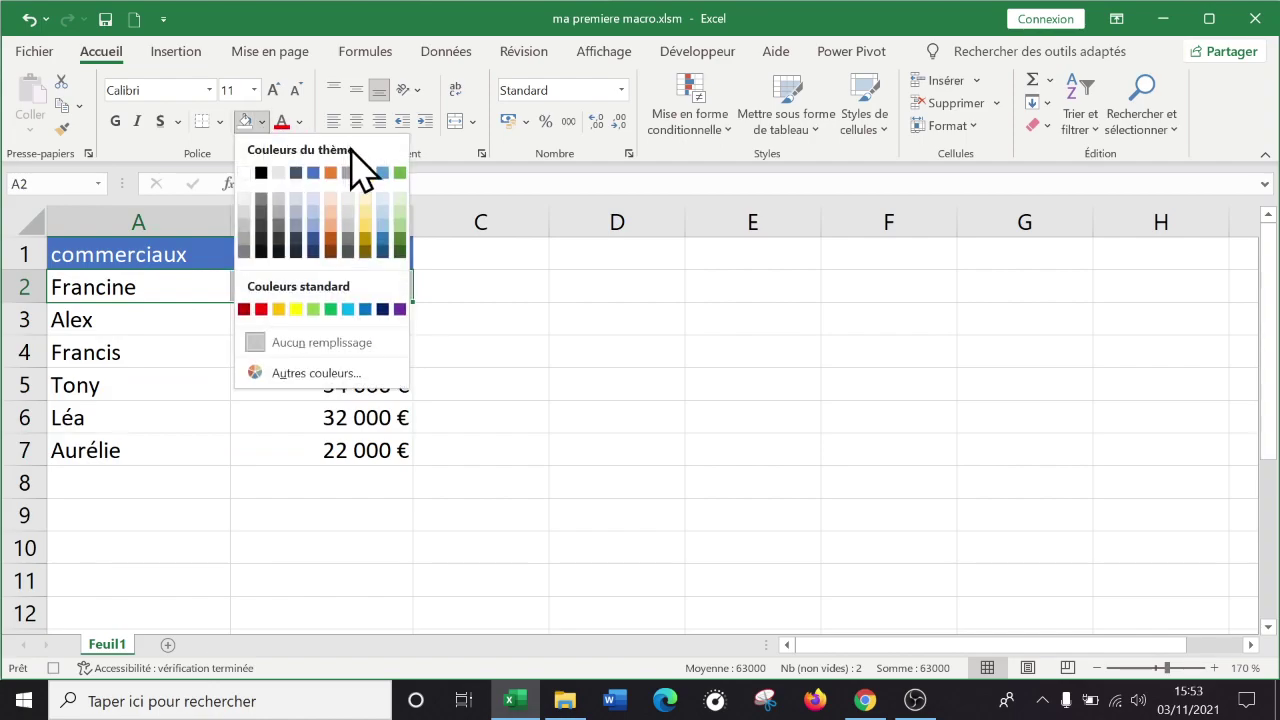
left_click(366, 200)
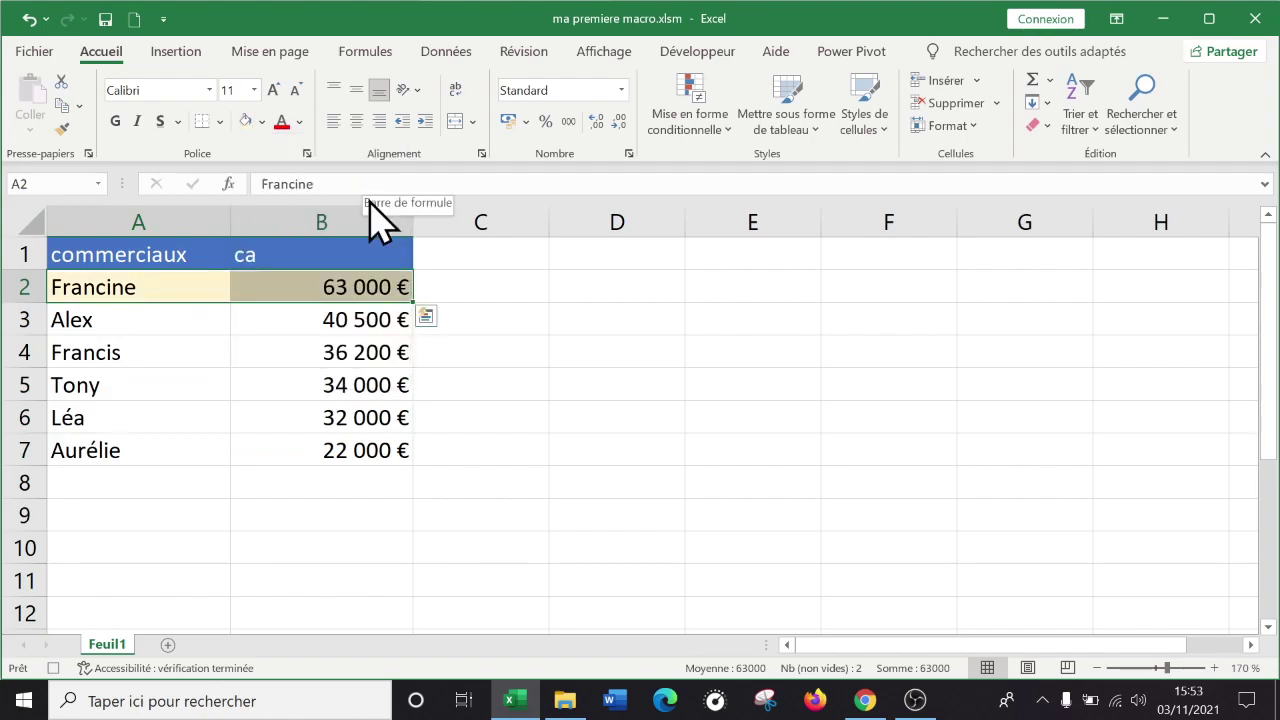
left_click_drag(318, 318, 155, 320)
left_click(262, 122)
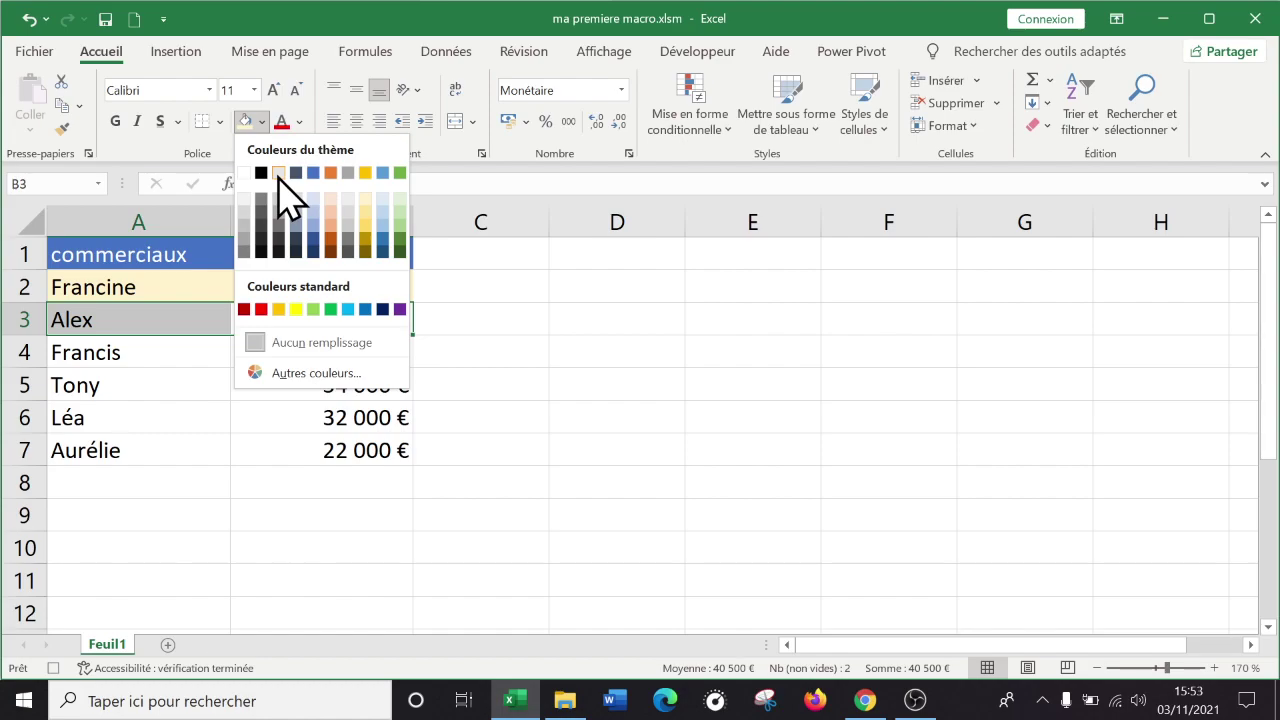
left_click(279, 174)
- Fill the third-place row A4:B4 with light orange
left_click(238, 352)
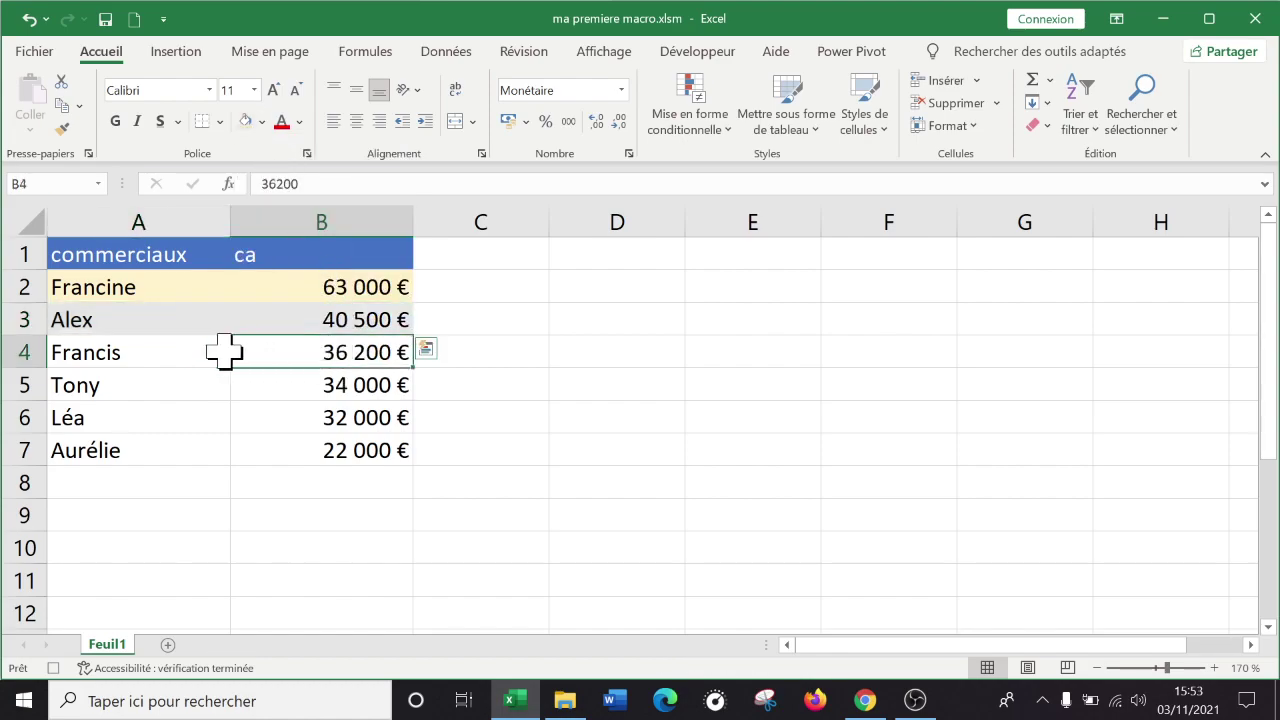
left_click_drag(238, 352, 172, 352)
left_click(263, 124)
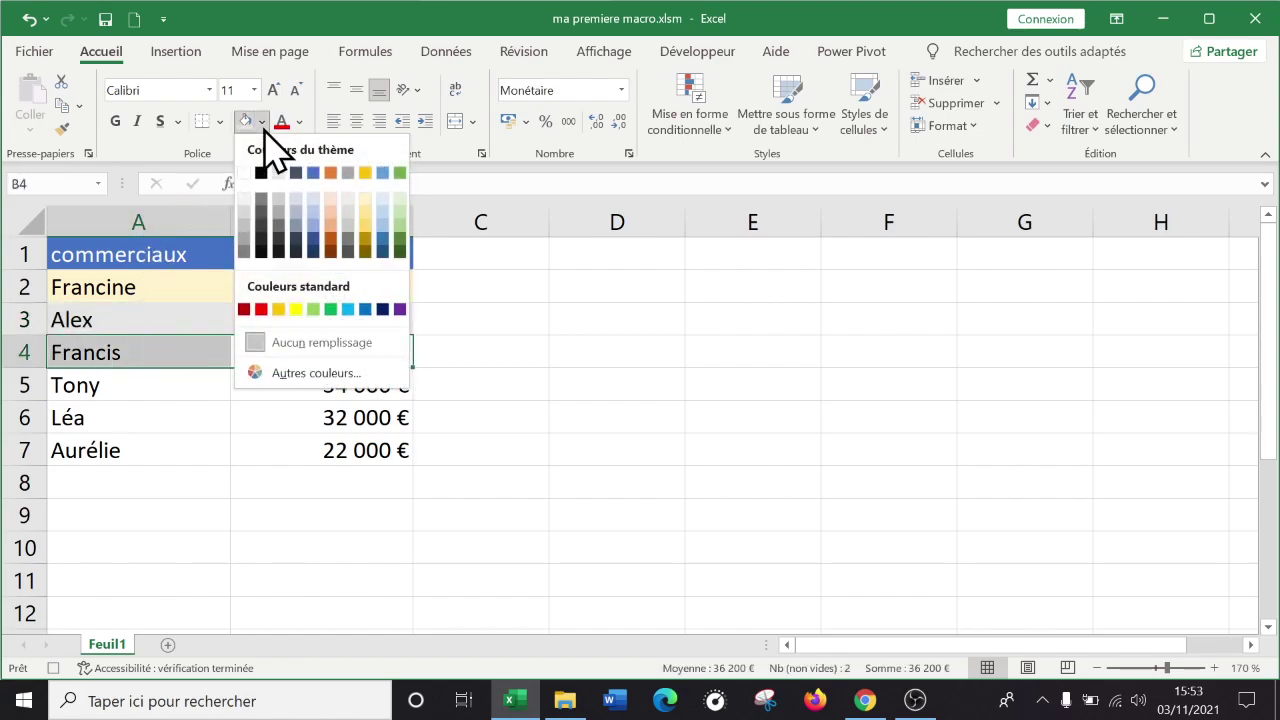
left_click(331, 224)
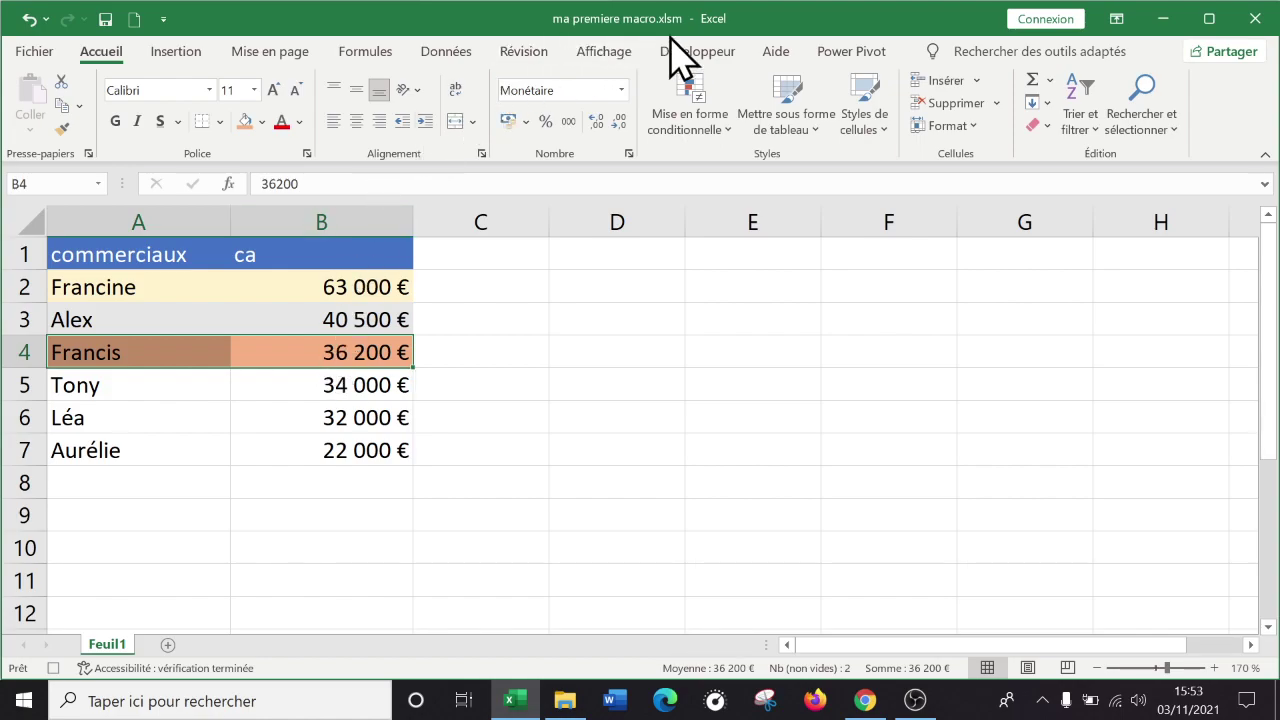
- Stop the macro recording and deselect the table by selecting empty cell D5
left_click(716, 50)
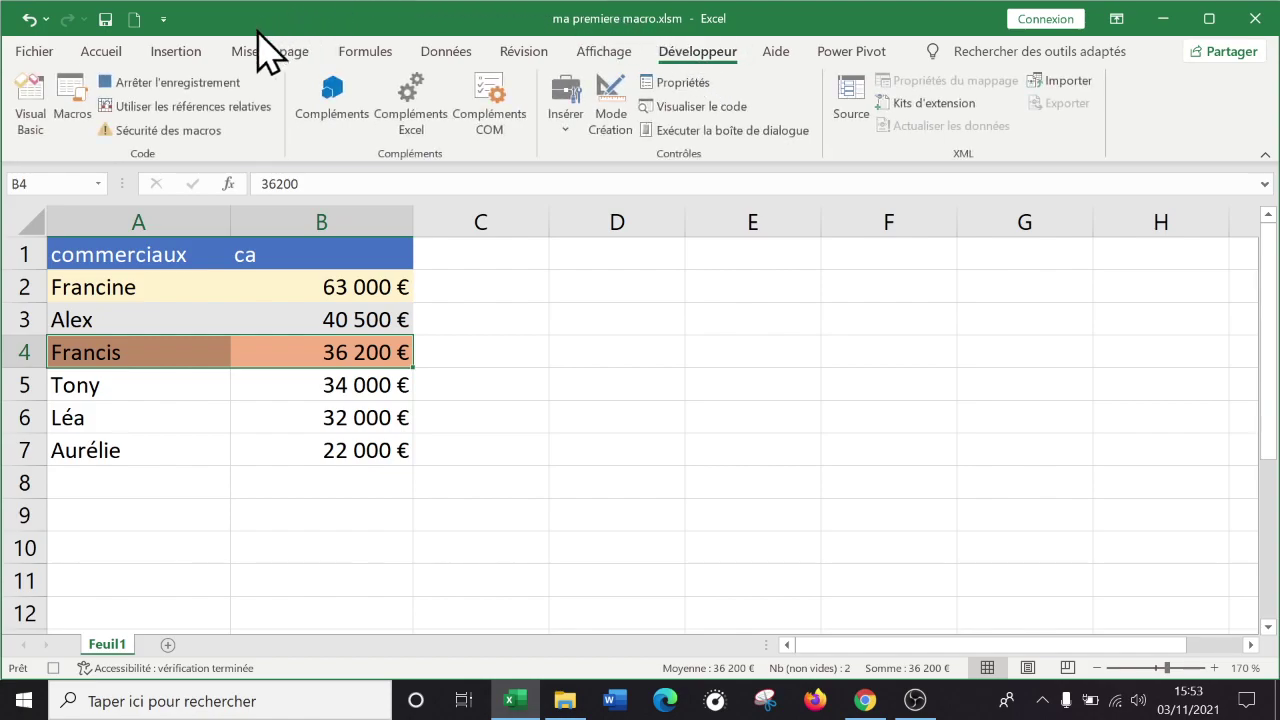
left_click(212, 86)
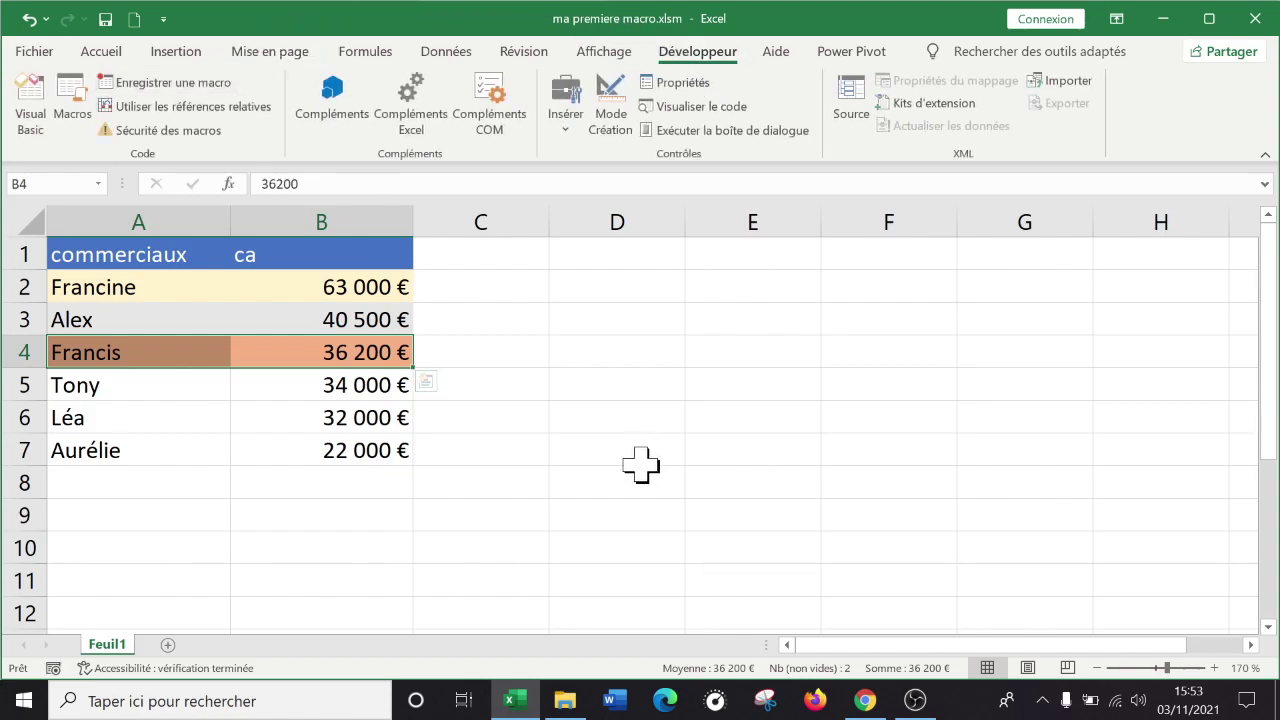
left_click(673, 390)
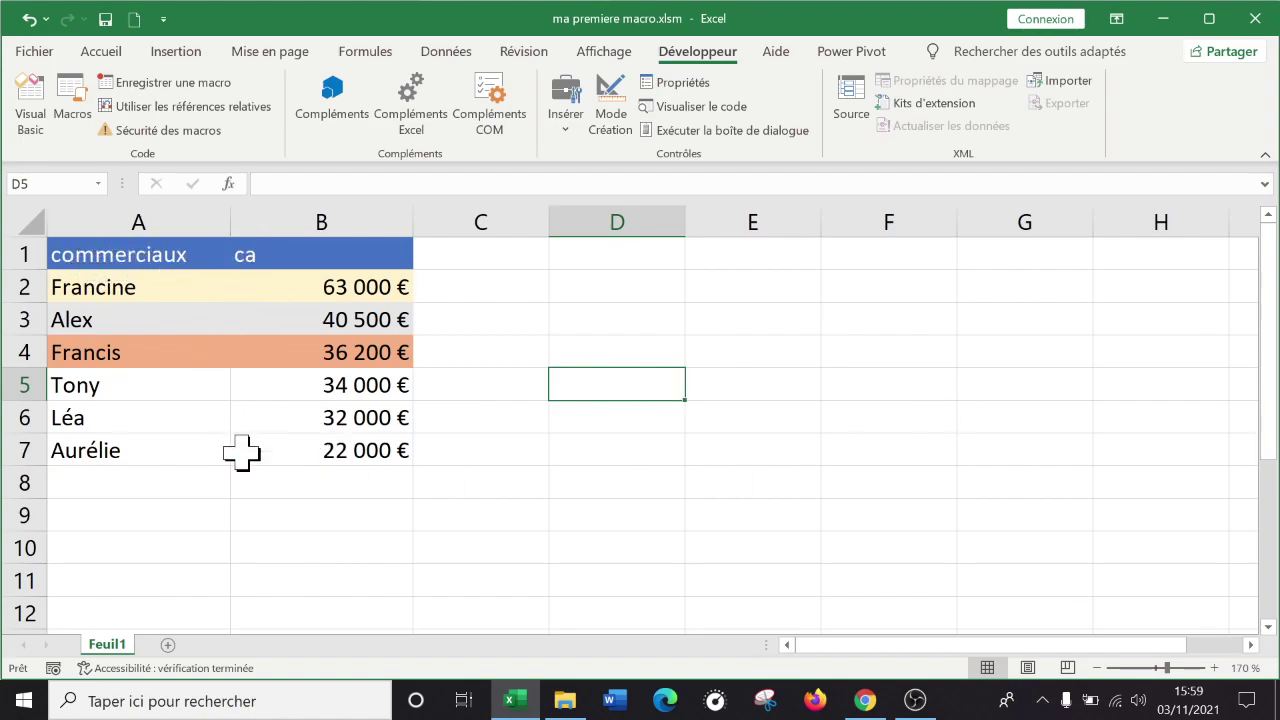
left_click(330, 320)
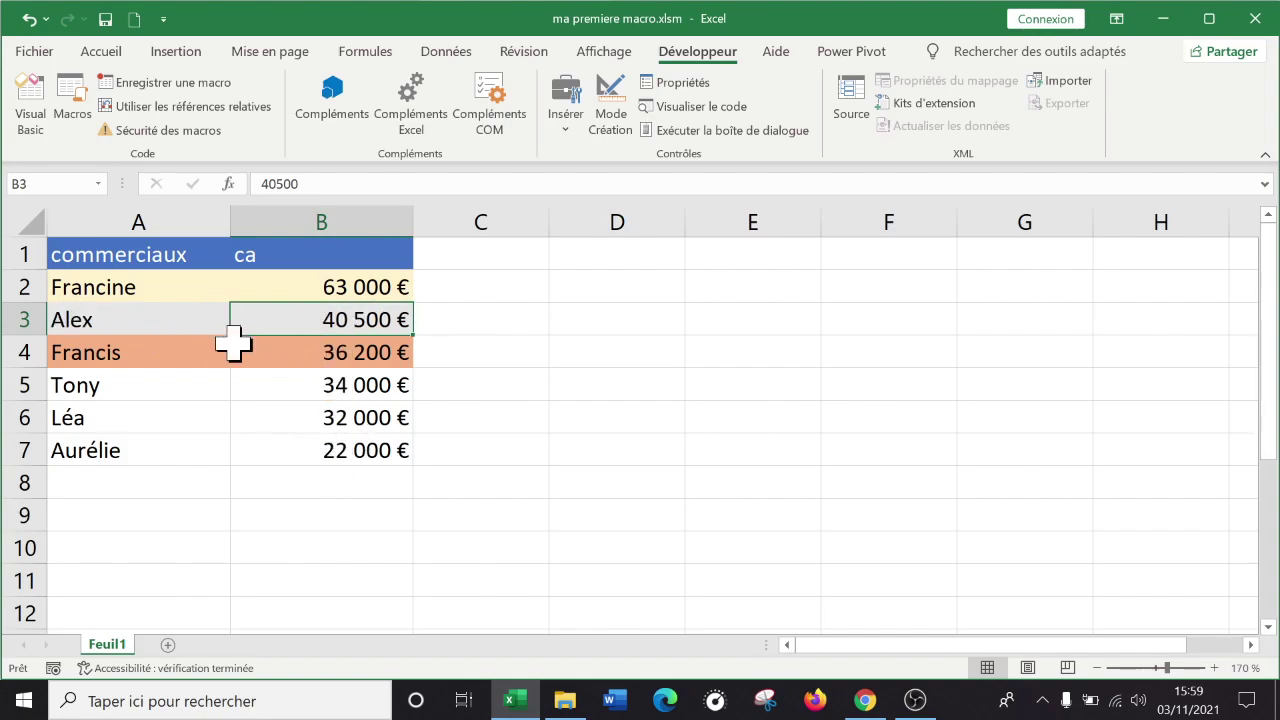
left_click(368, 397)
left_click(378, 437)
left_click(380, 393)
left_click(365, 436)
left_click_drag(362, 437, 400, 391)
left_click(400, 391)
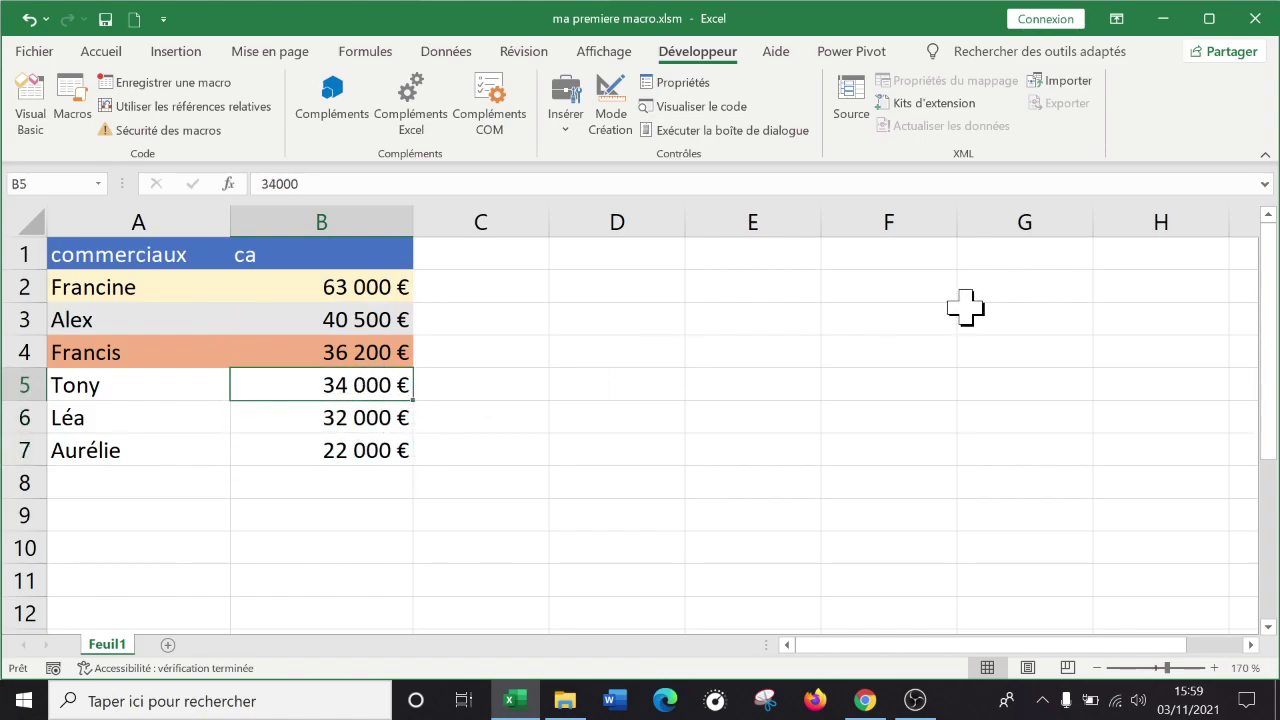
- Replace the ca values in B2, B3 and B4 with 51000, 76000 and 45000
key("Up")
key("Up")
key("Up")
type("51")
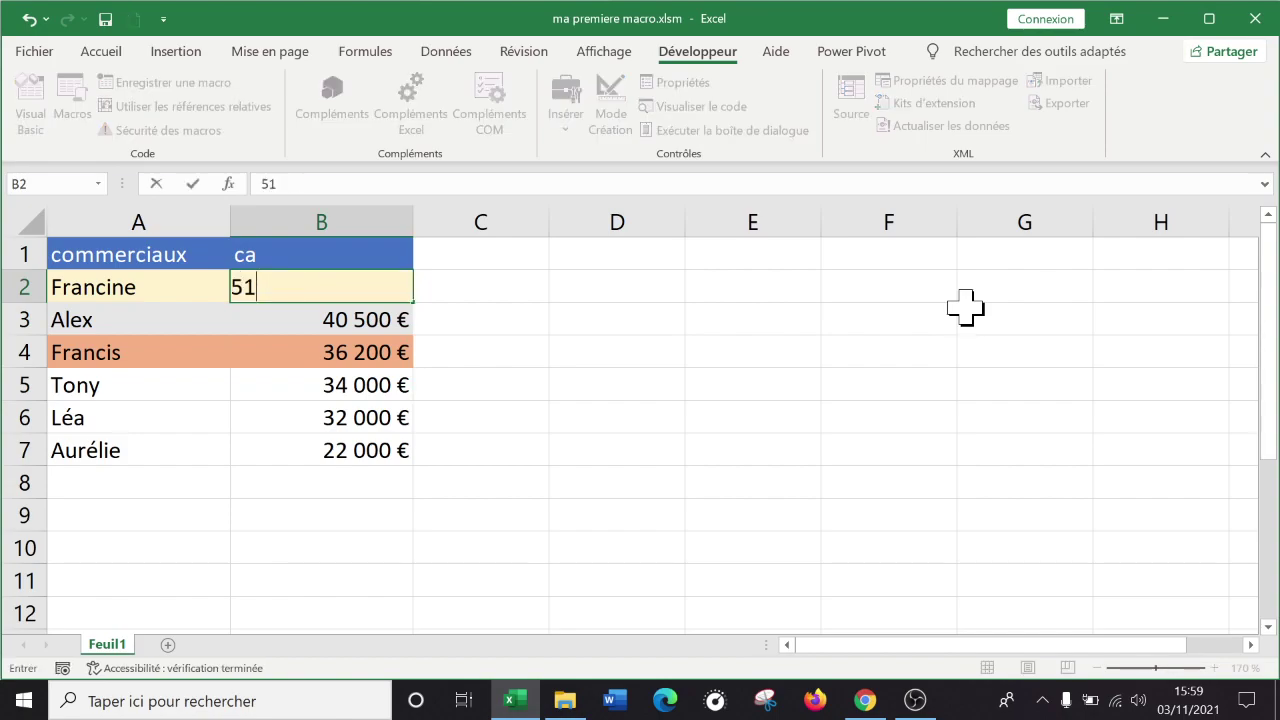
key("Return")
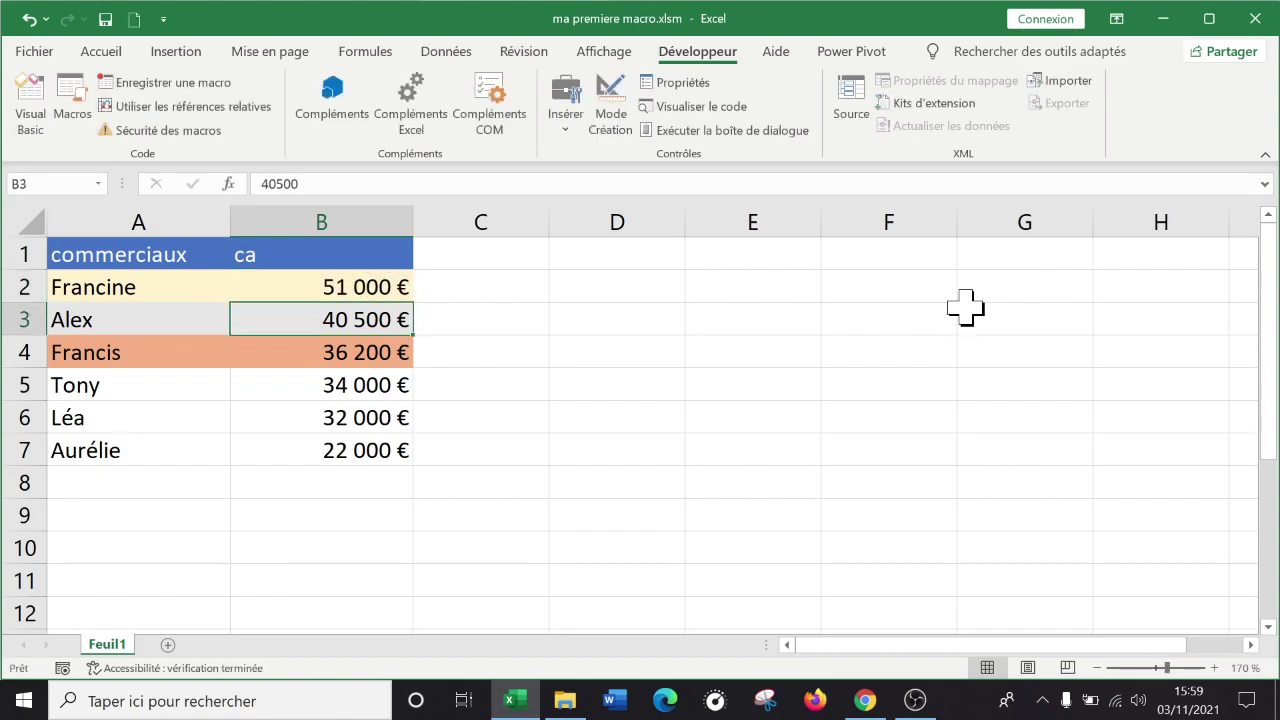
type("76000")
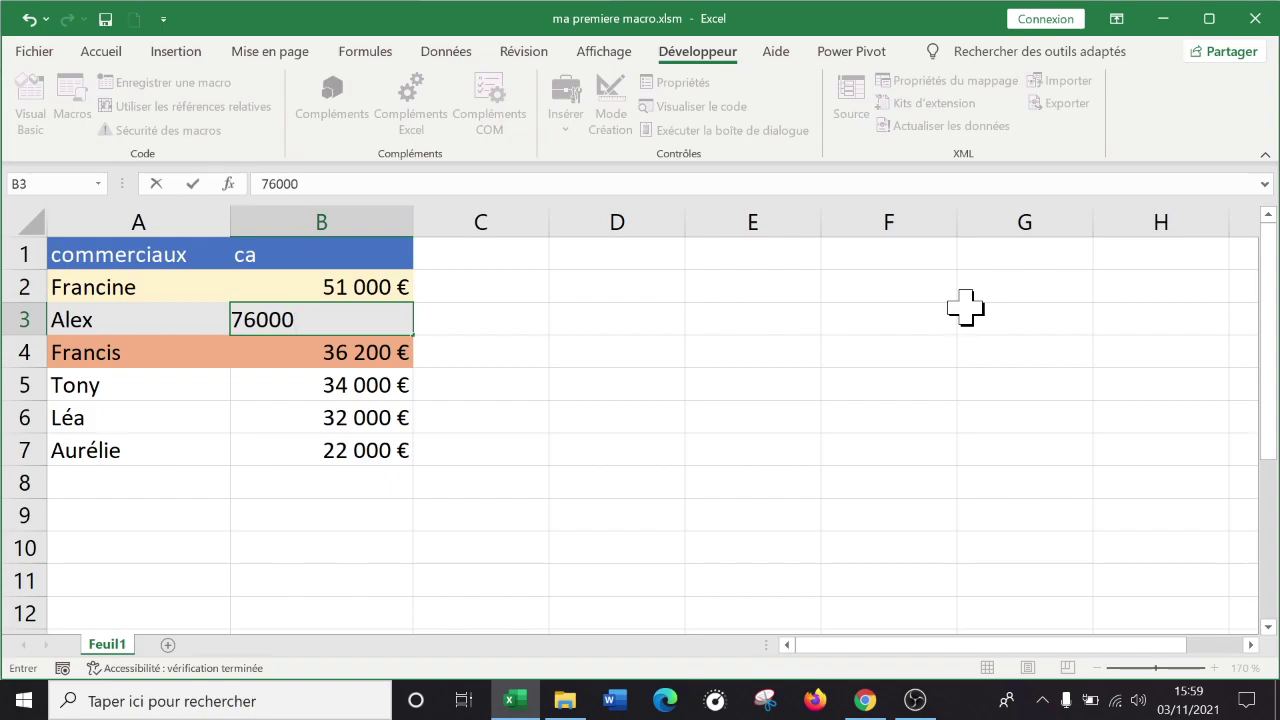
key("Return")
type("45000")
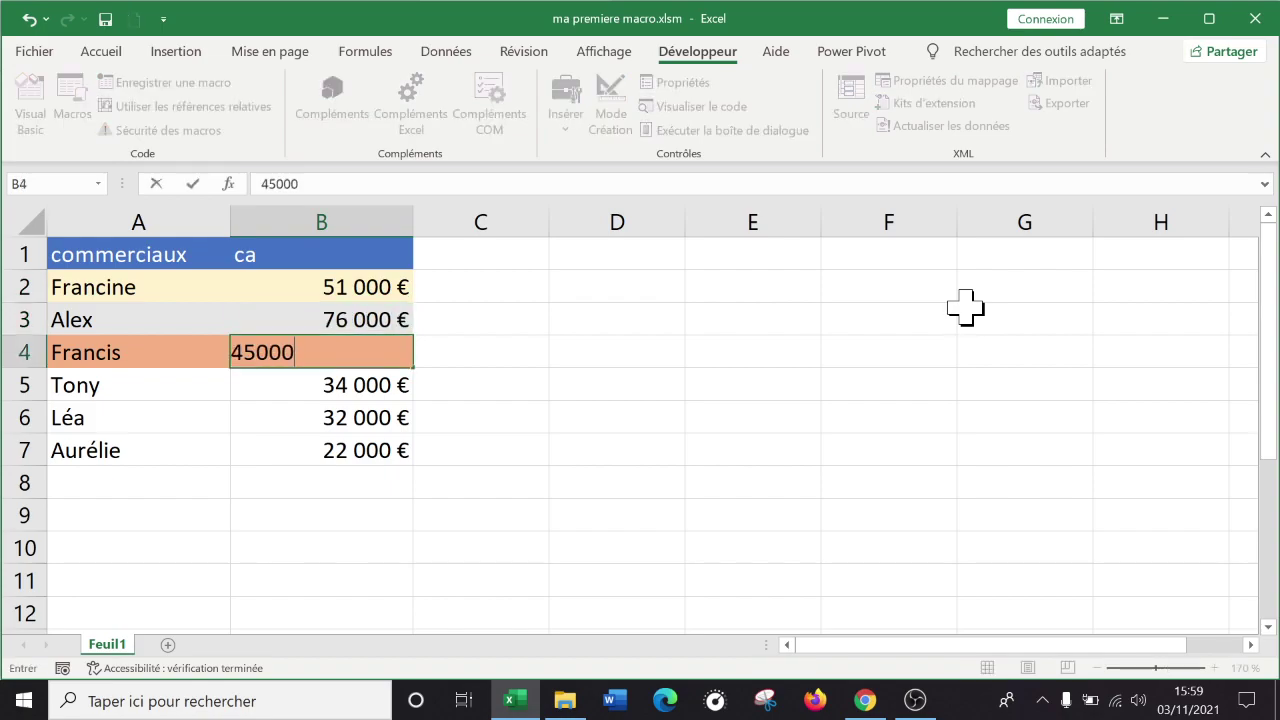
key("Return")
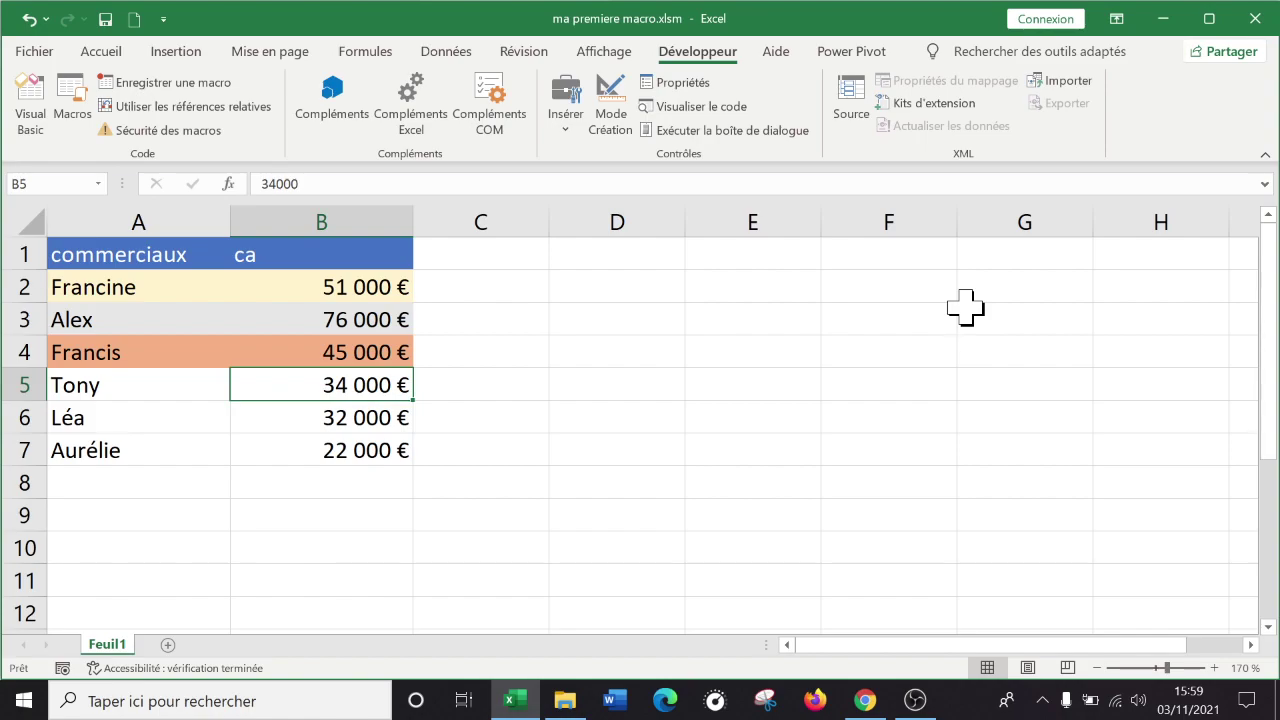
- Replace the ca values in B5, B6 and B7 with 92000, 91500 and 32000
type("92 00")
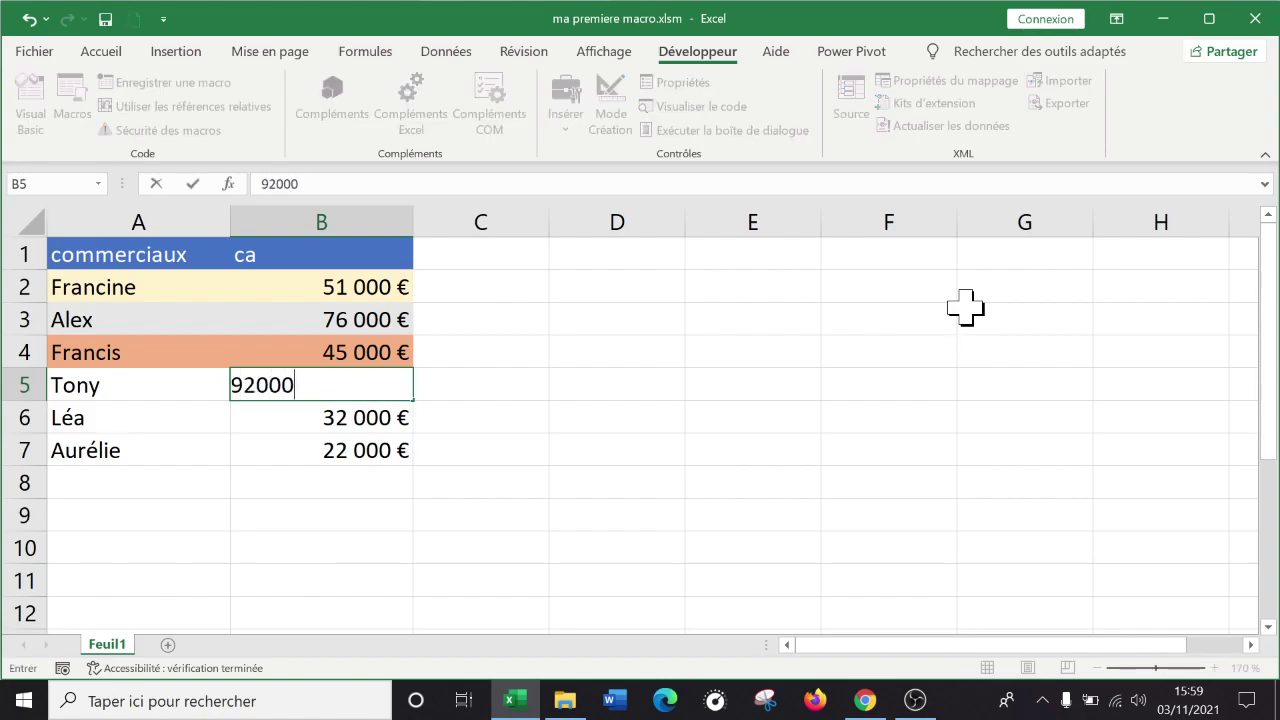
type("0")
key("Return")
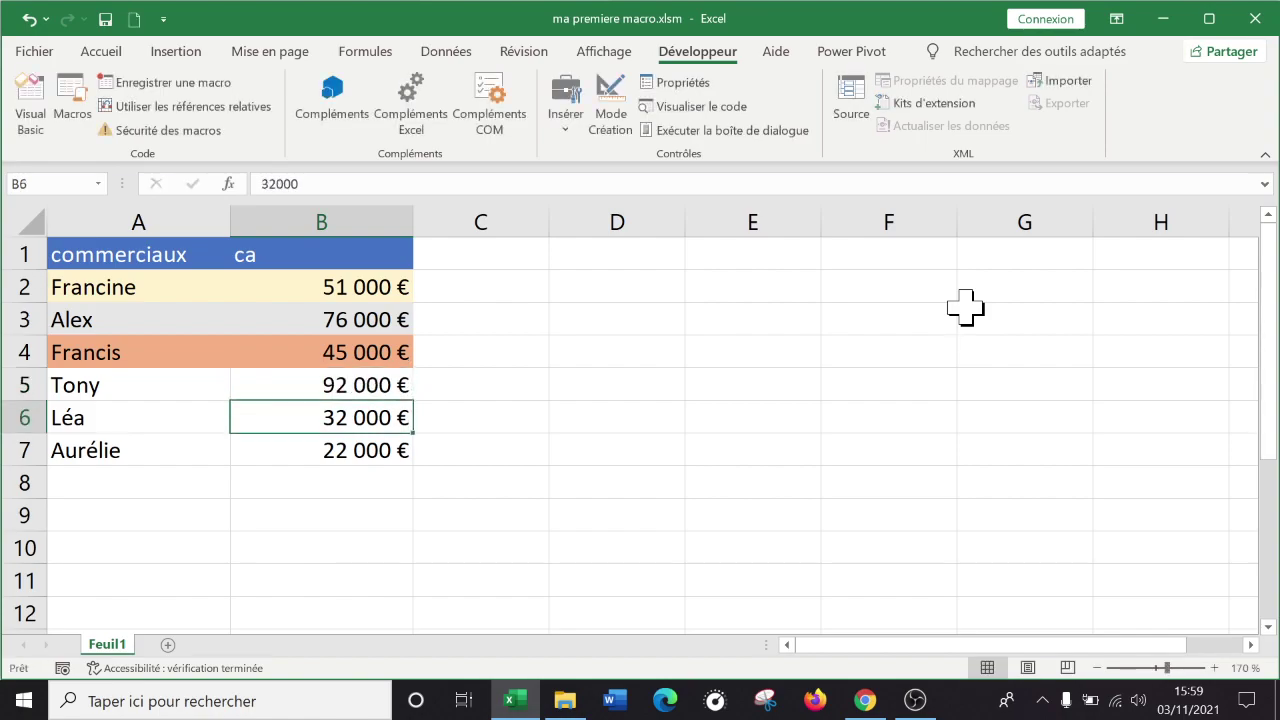
type("91 ")
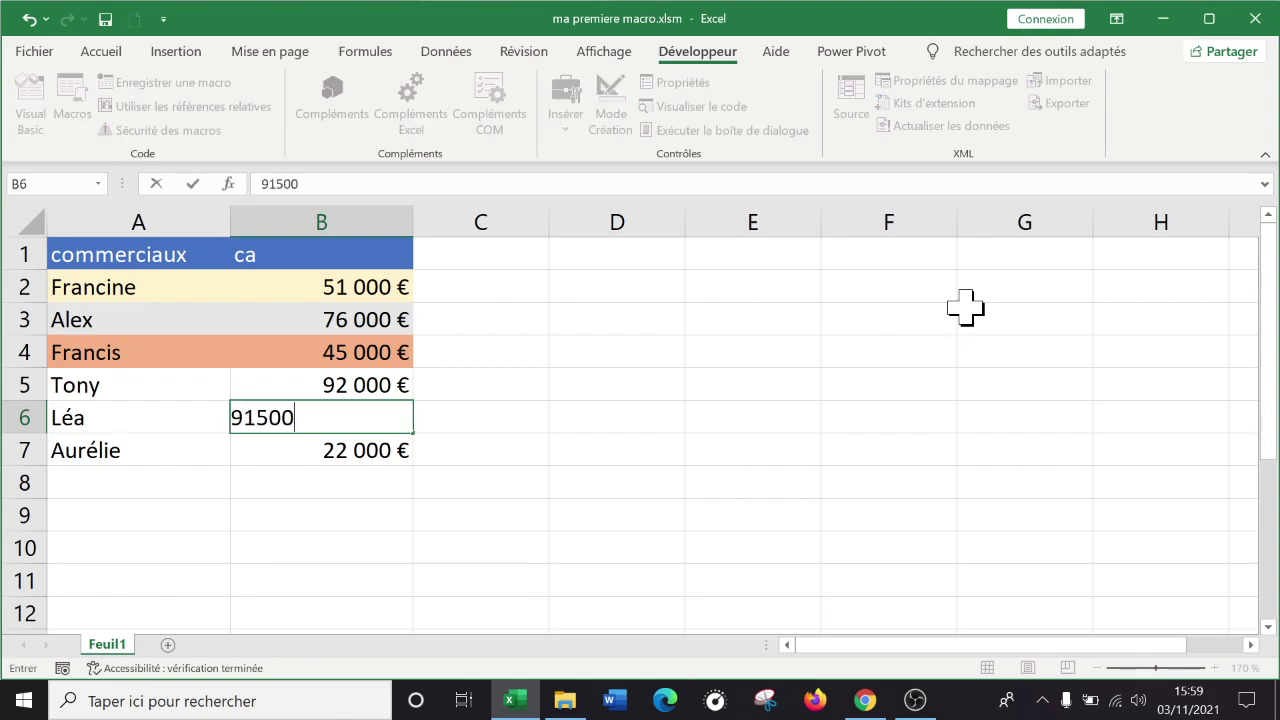
type("500")
key("Return")
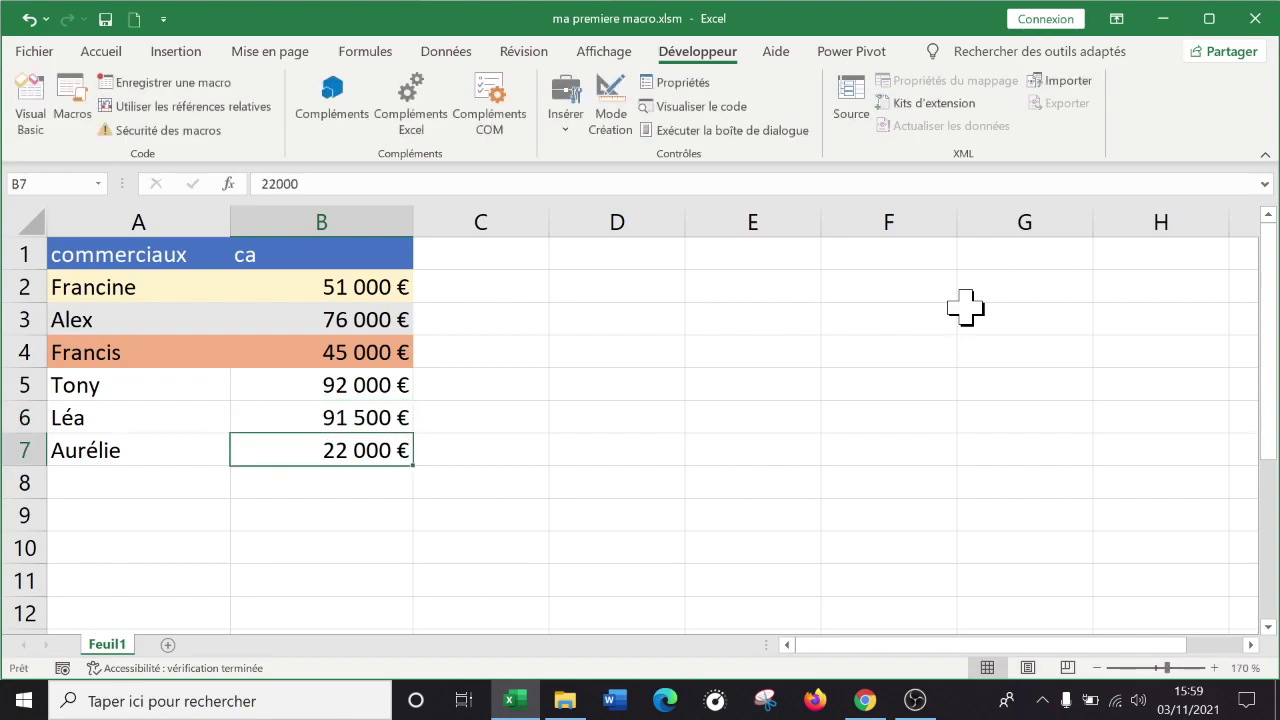
type("320")
key("Return")
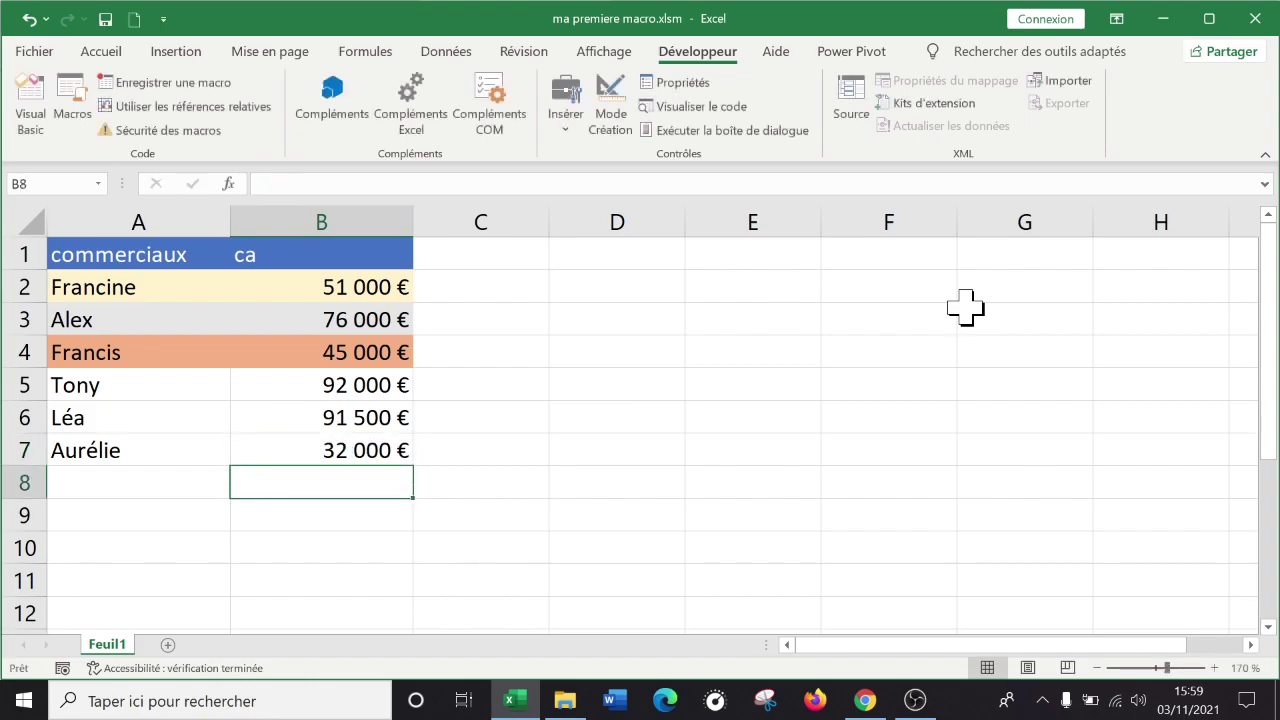
key("Up")
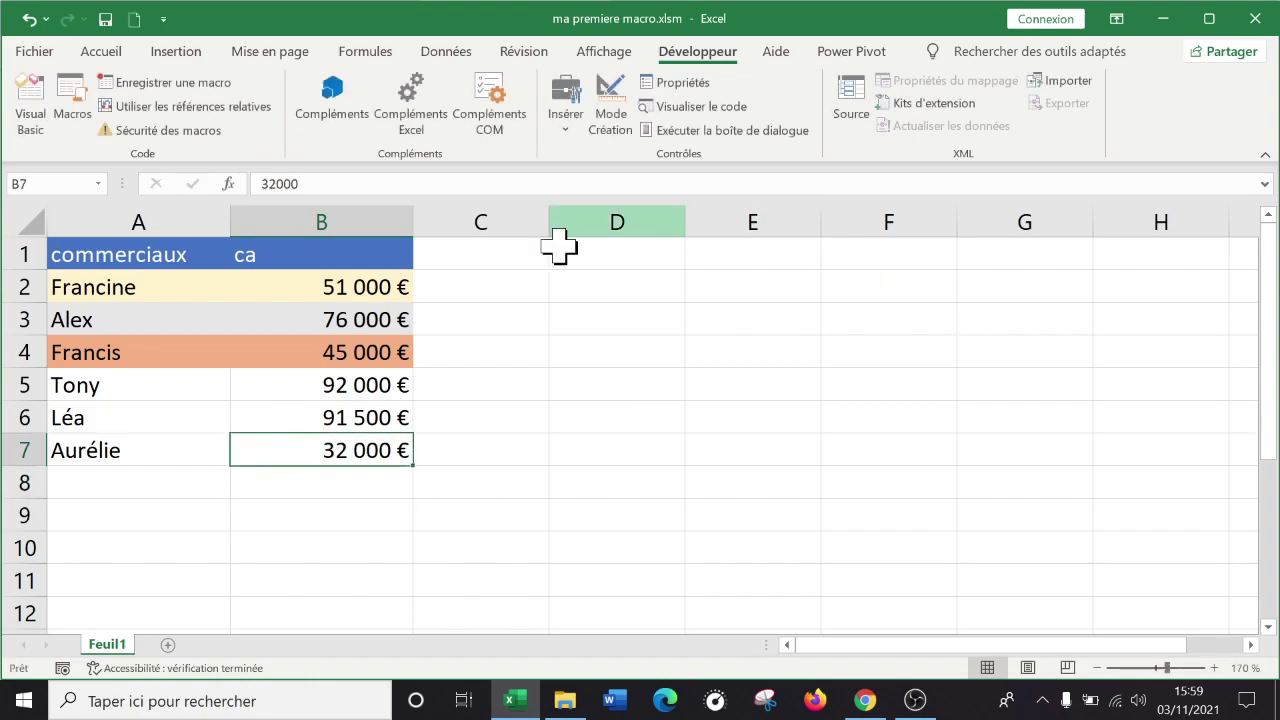
left_click(298, 391)
left_click(310, 352)
left_click(318, 320)
left_click(320, 287)
left_click(325, 382)
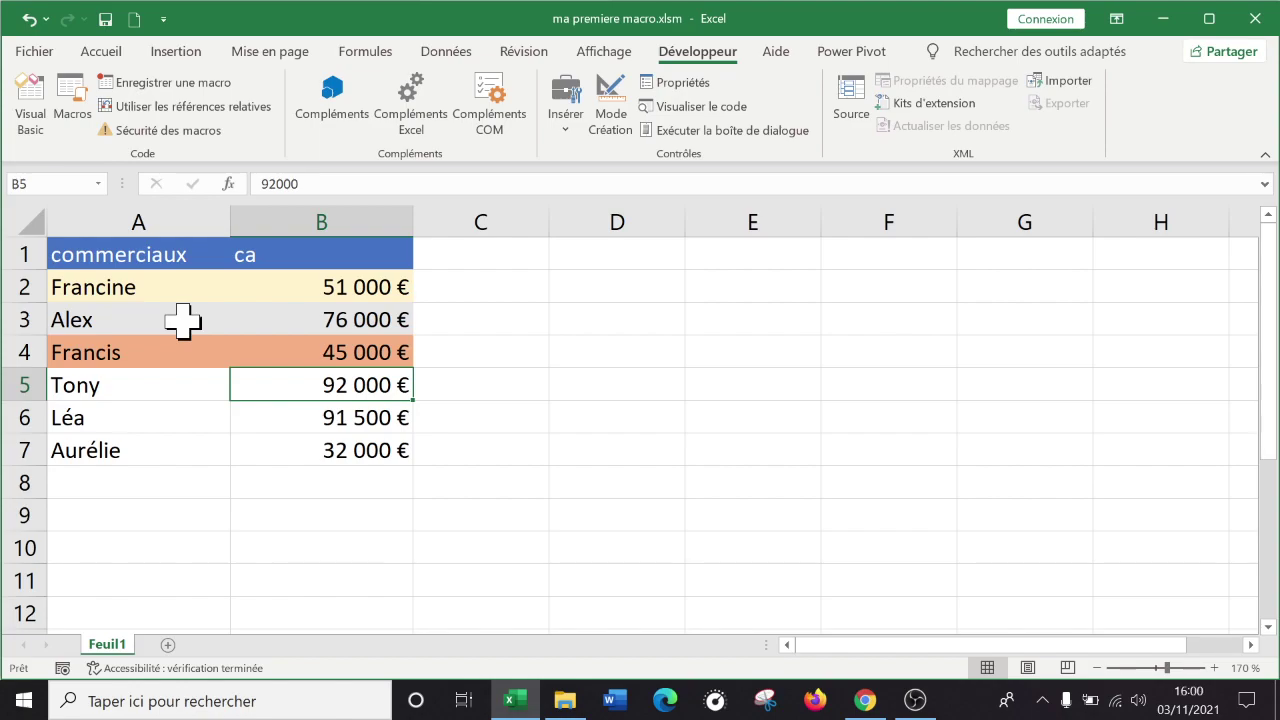
- Run the classementcom macro with cell B3 active and deselect the table by selecting empty cell D4
left_click(340, 320)
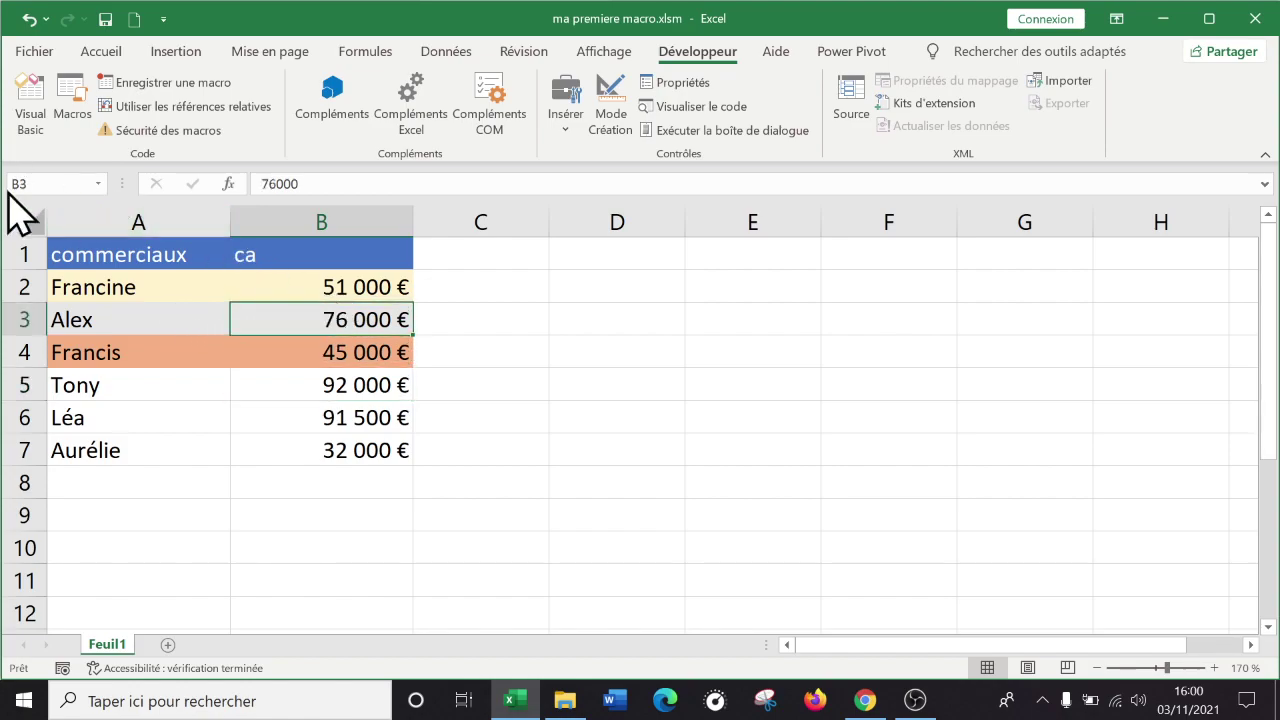
left_click(58, 126)
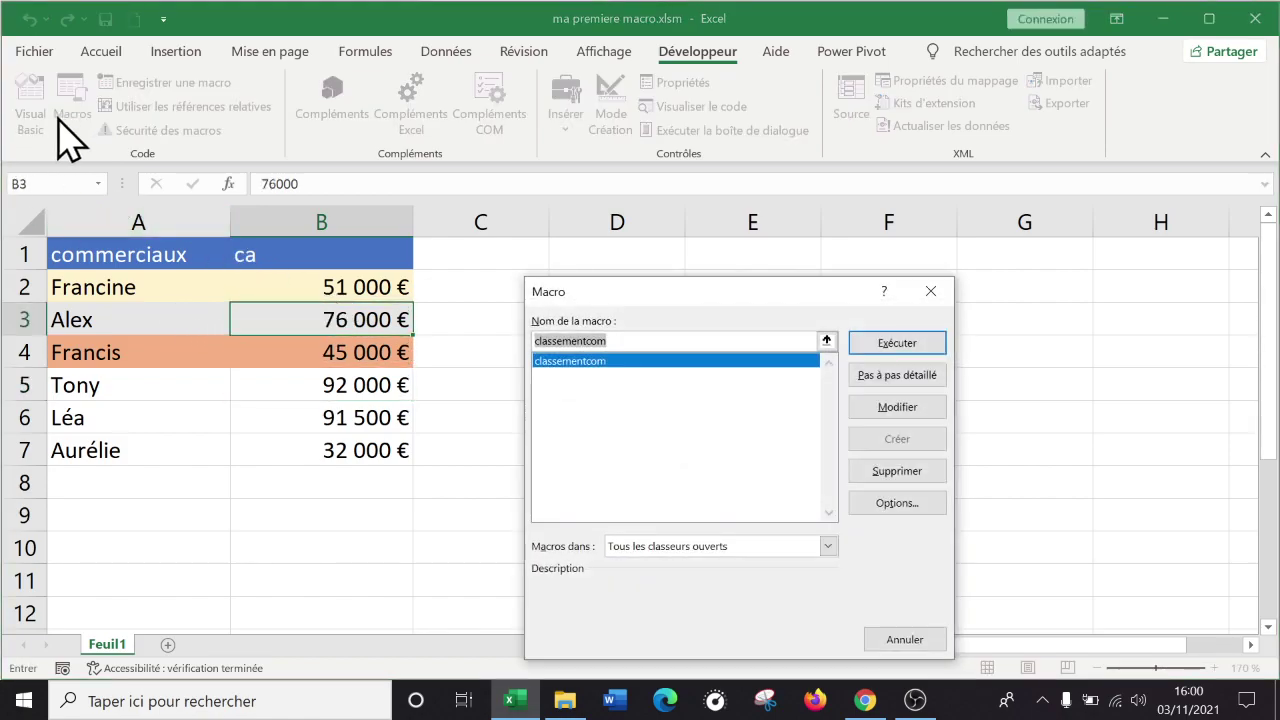
left_click(560, 361)
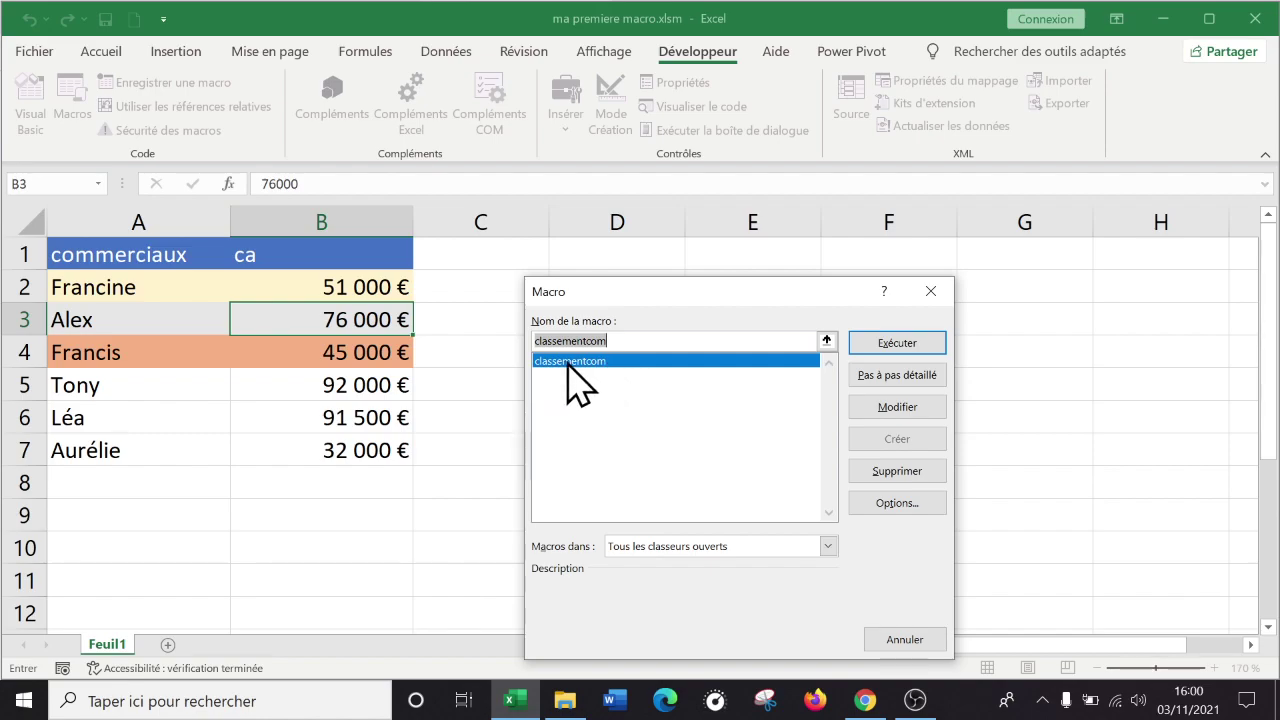
left_click(580, 362)
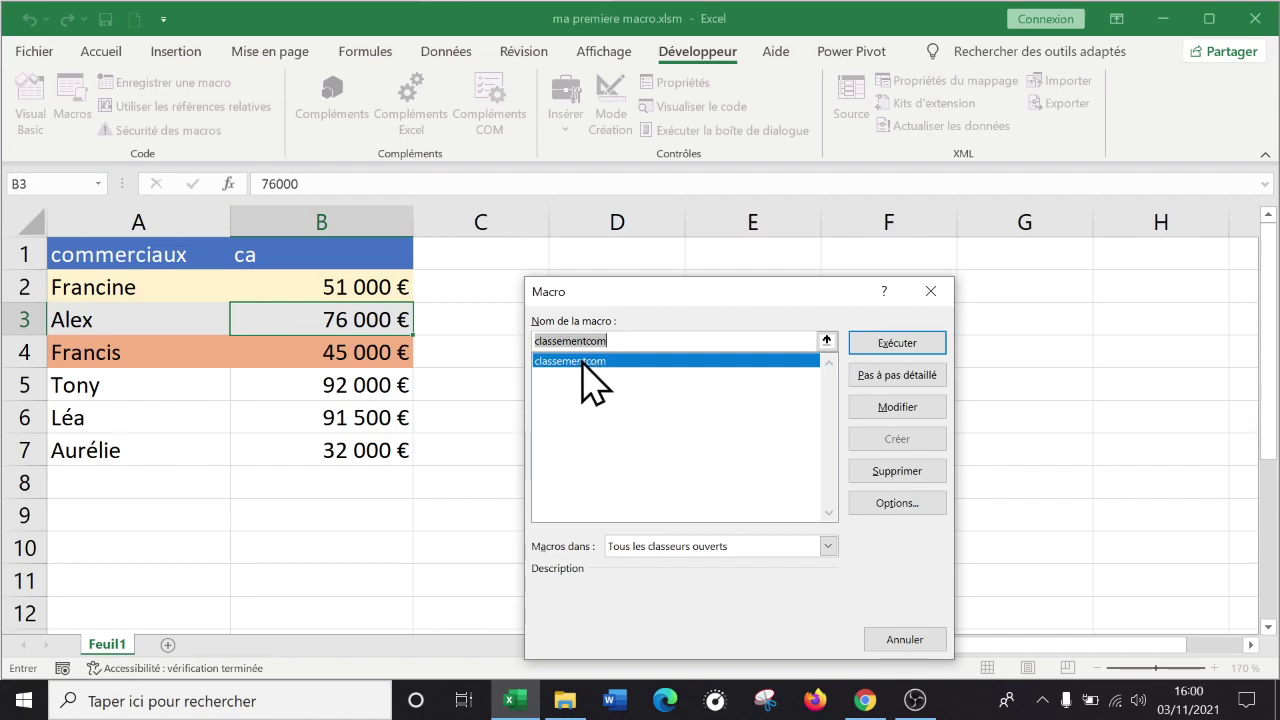
left_click(895, 345)
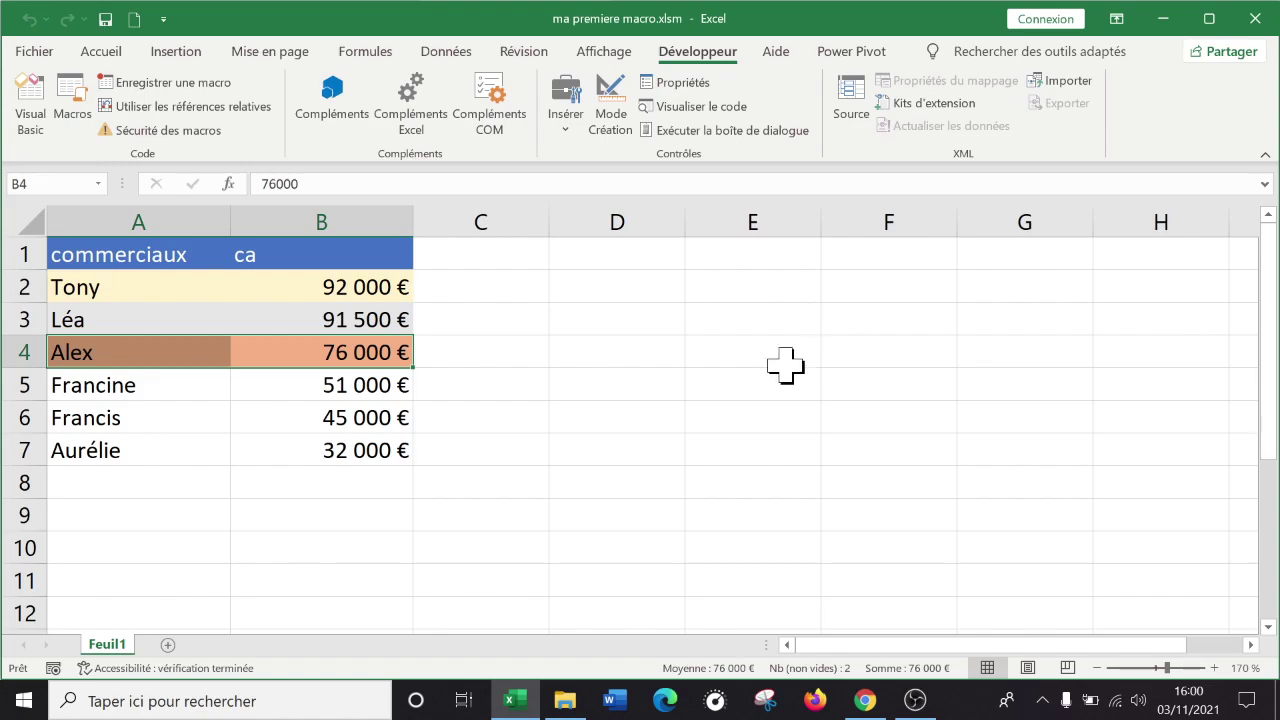
left_click(595, 348)
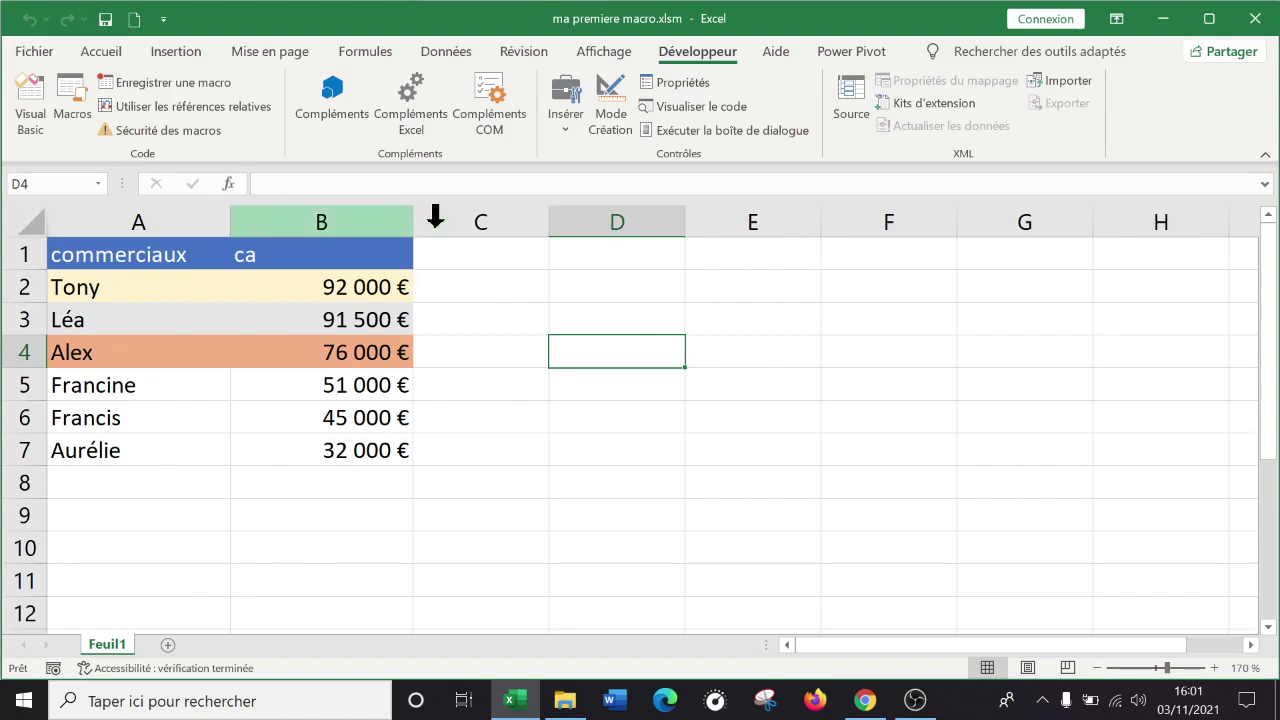
- Replace the ca values in B2, B3 and B5 with 96000, 102000 and 110000
left_click(337, 291)
type("9")
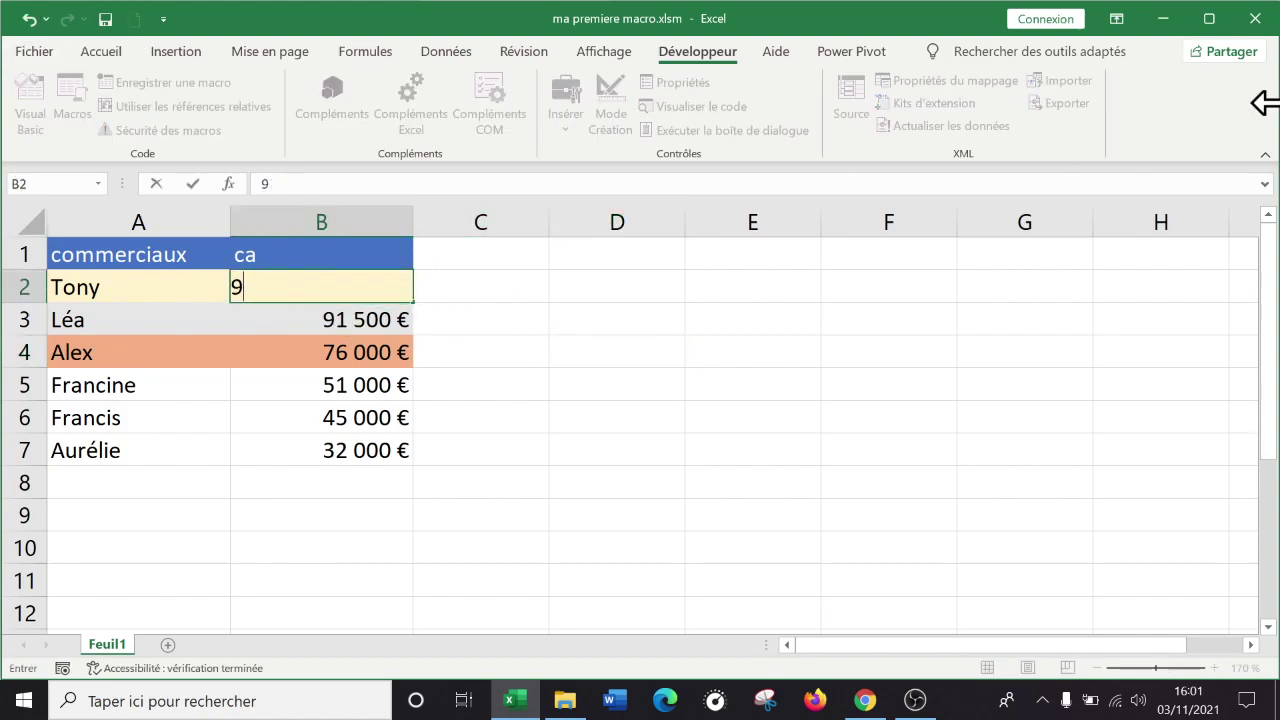
type("6 000")
key("Return")
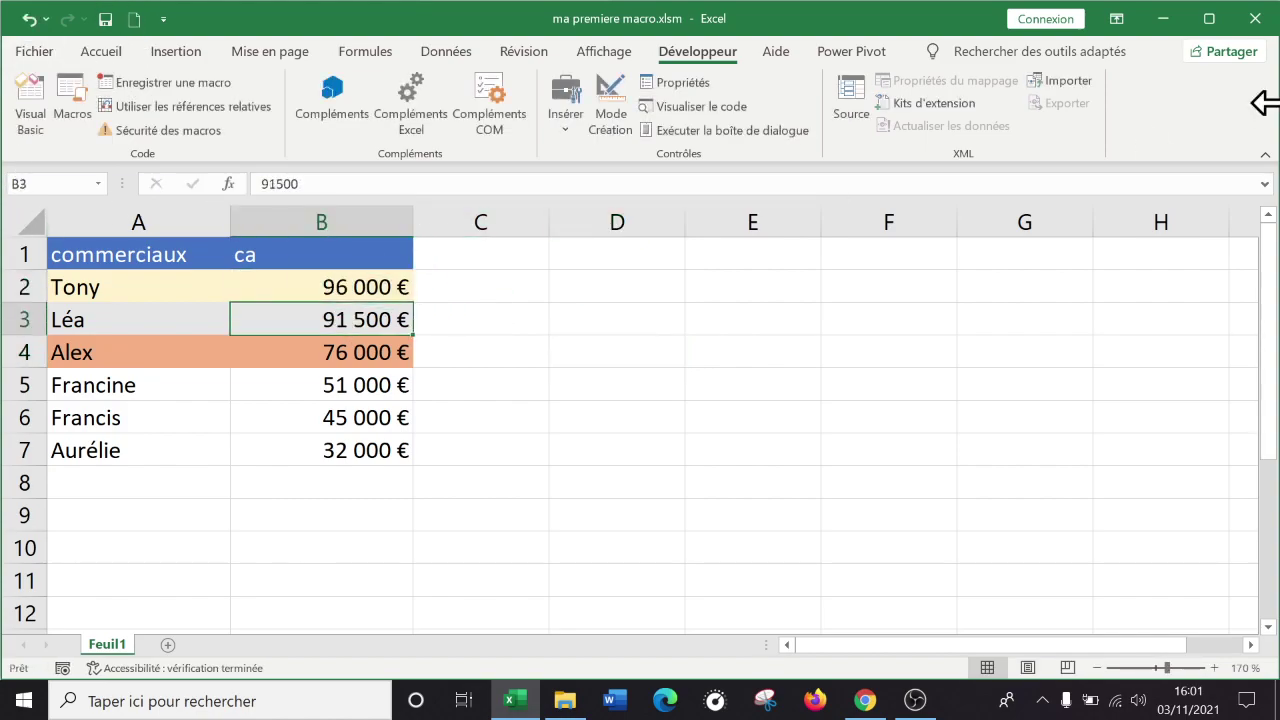
type("10")
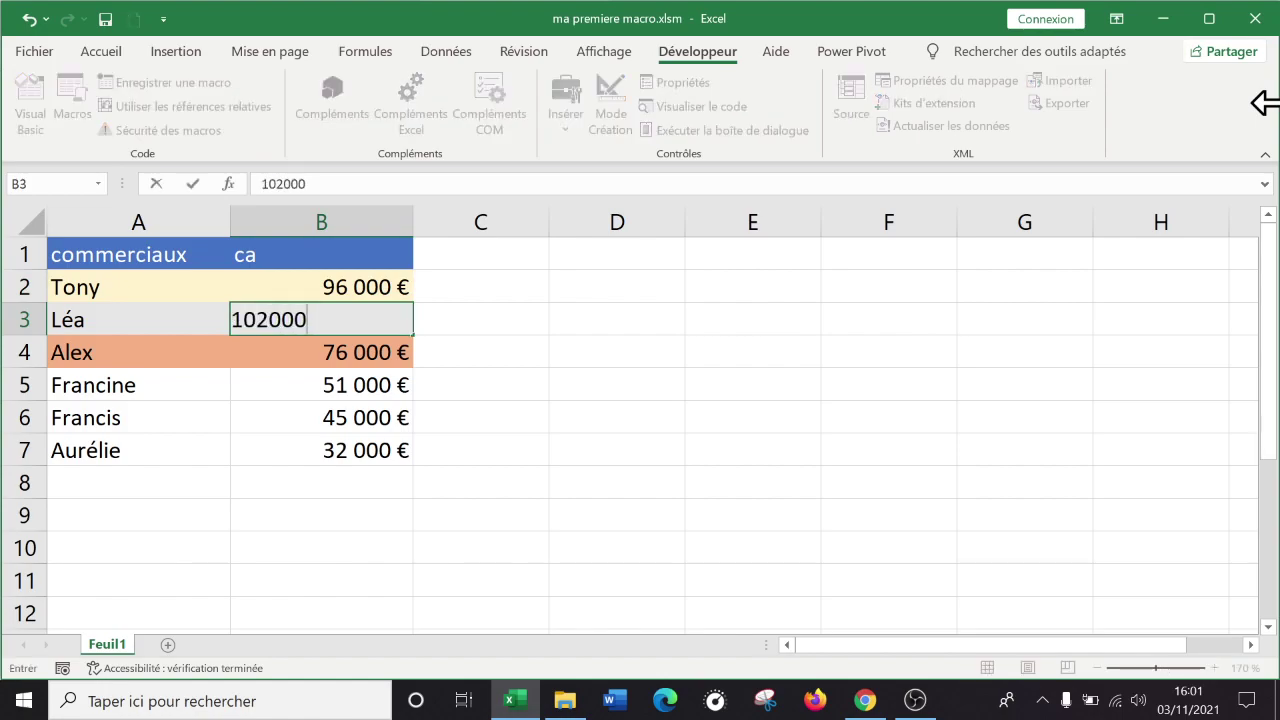
type("2 000")
key("Return")
key("Return")
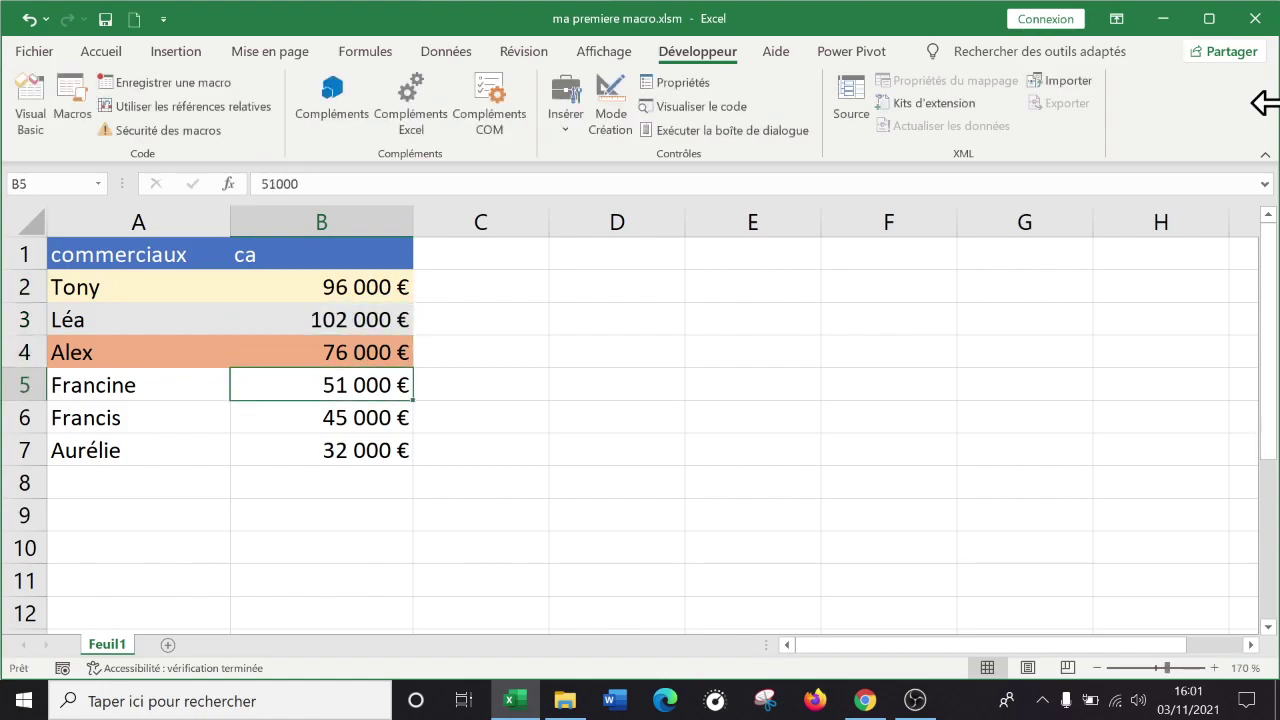
type("110")
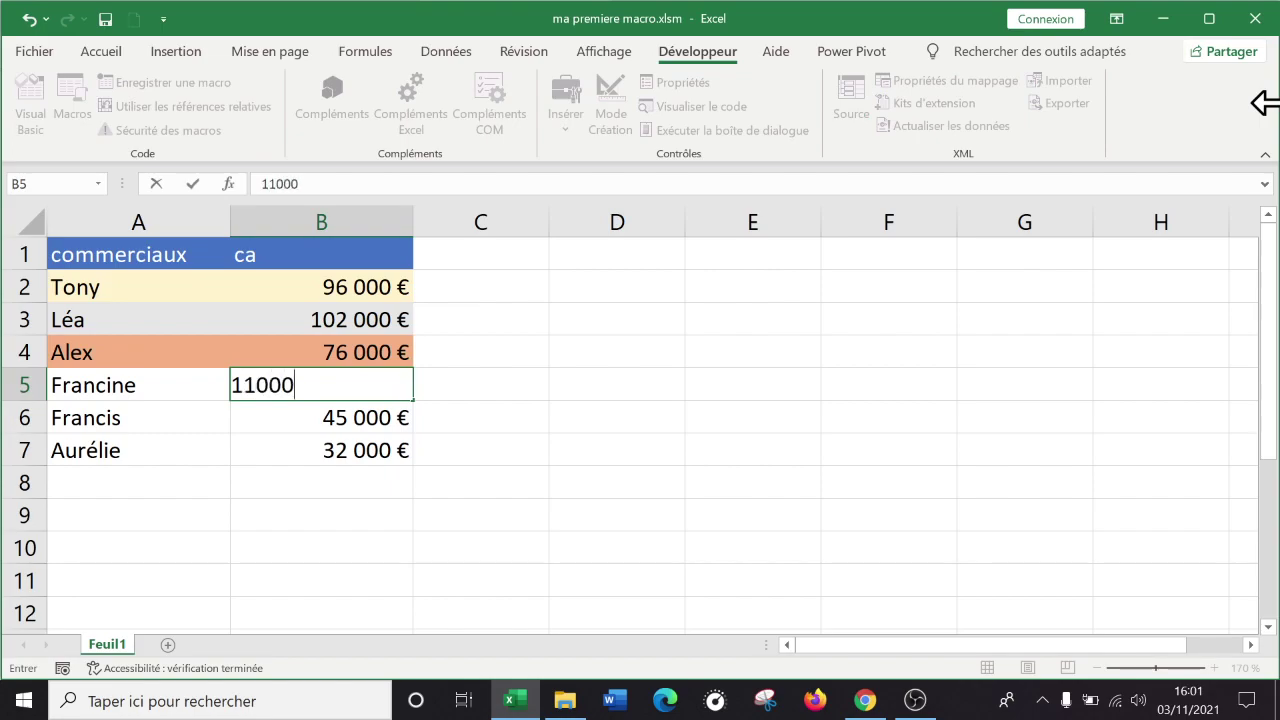
key("Return")
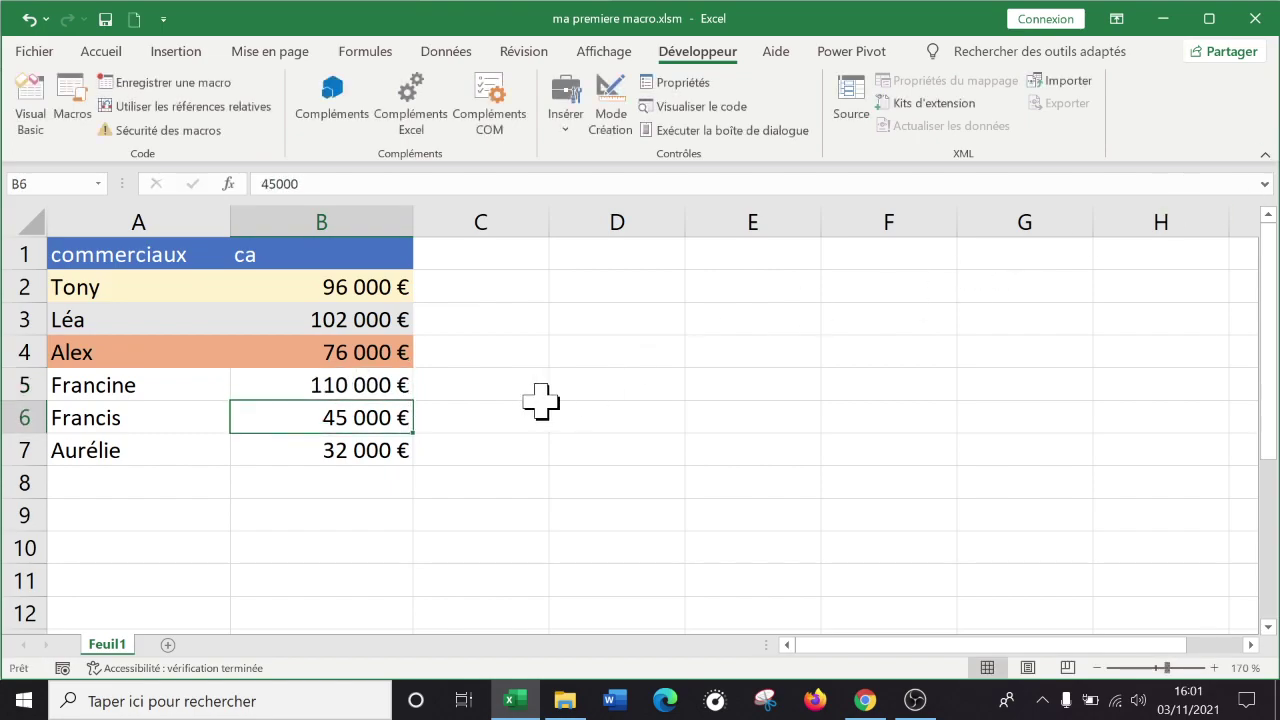
- Run the classementcom macro again on the updated figures and select empty cell C4
left_click(362, 322)
left_click(72, 115)
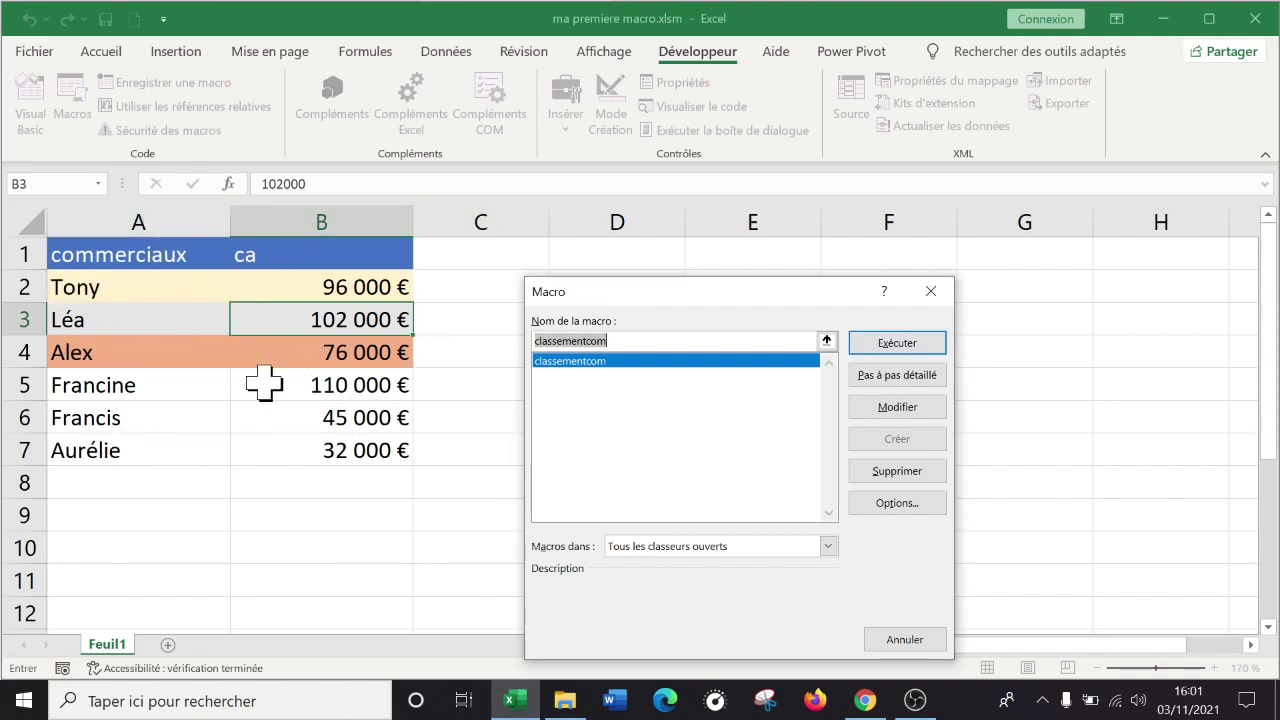
left_click(900, 346)
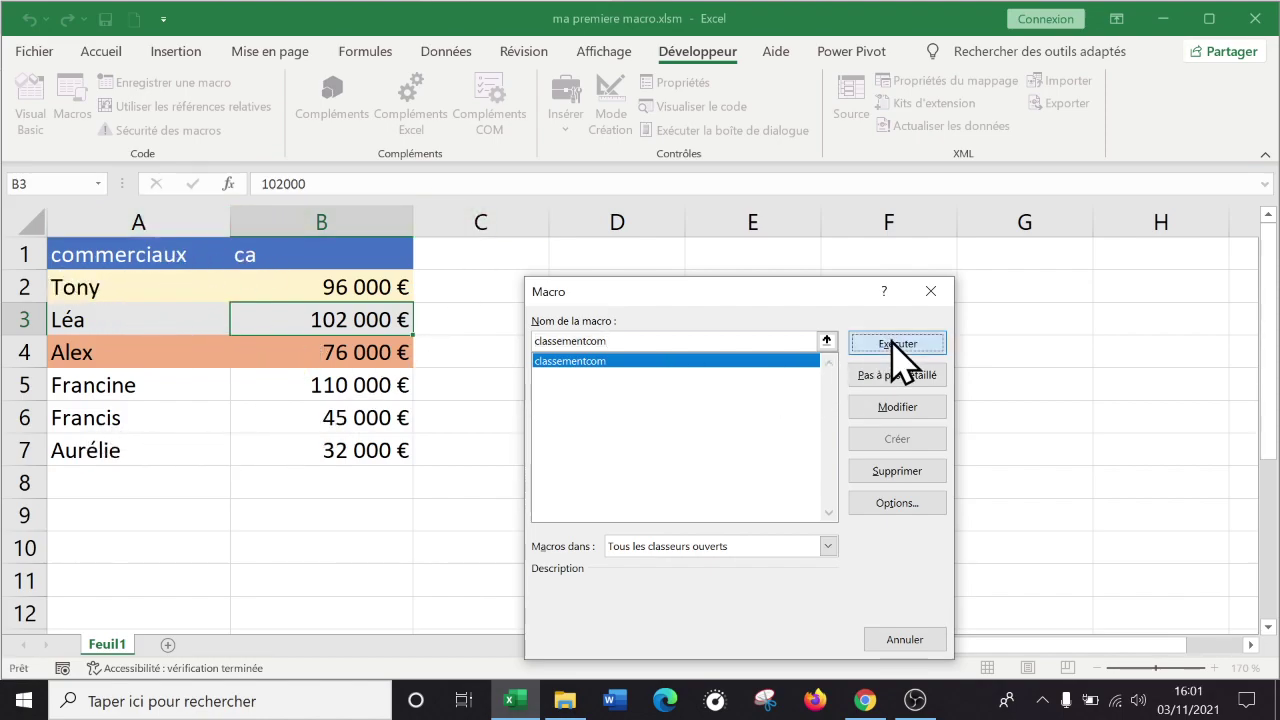
left_click(543, 350)
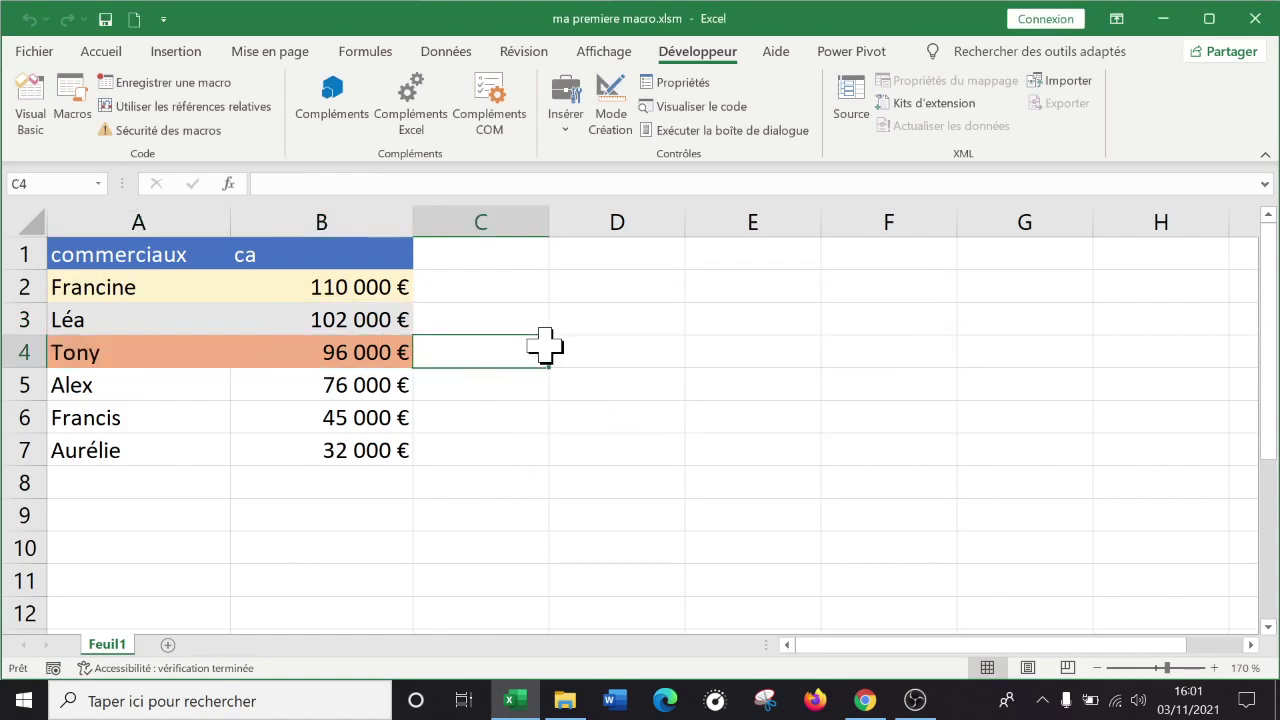
left_click(438, 453)
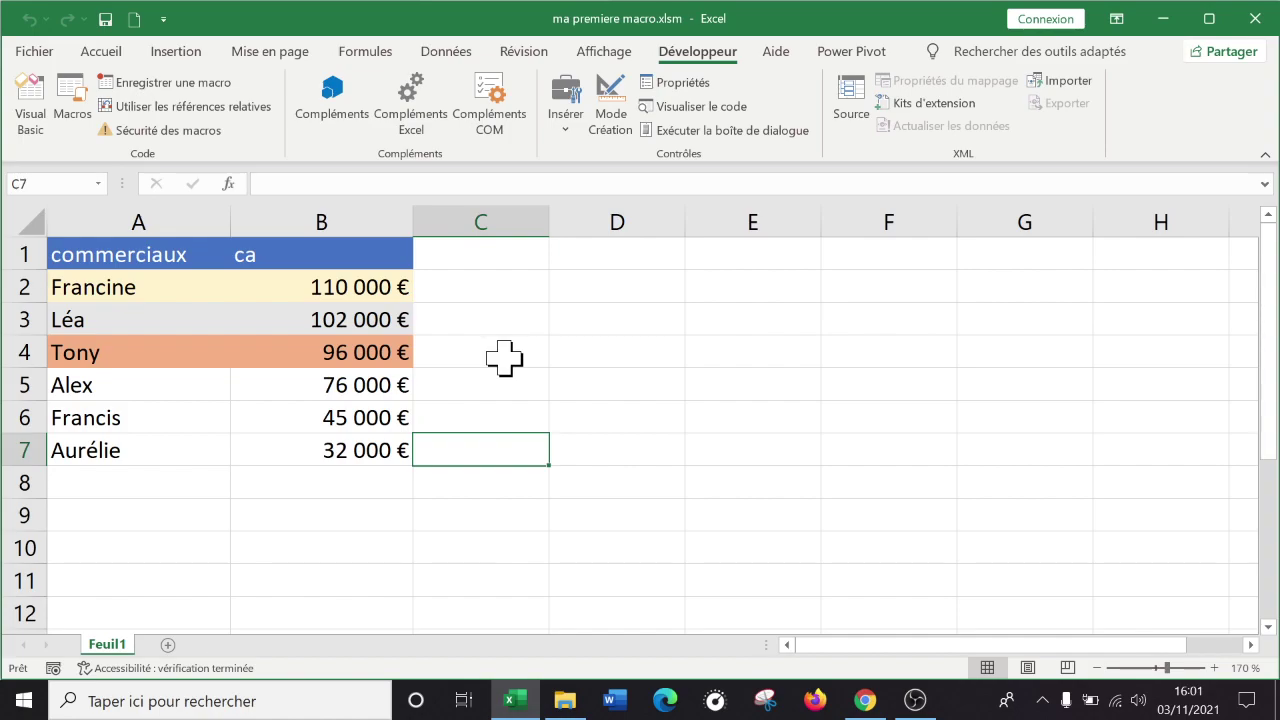
left_click(807, 386)
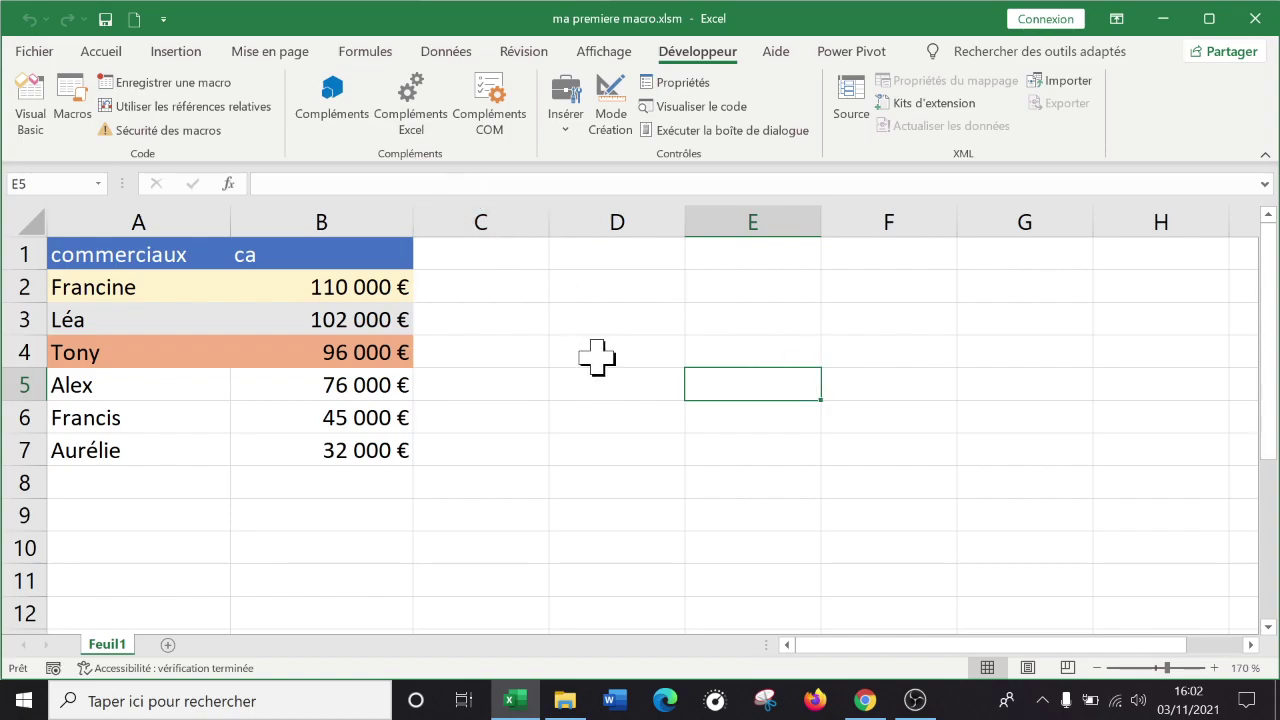
left_click(621, 322)
left_click(680, 343)
left_click(706, 314)
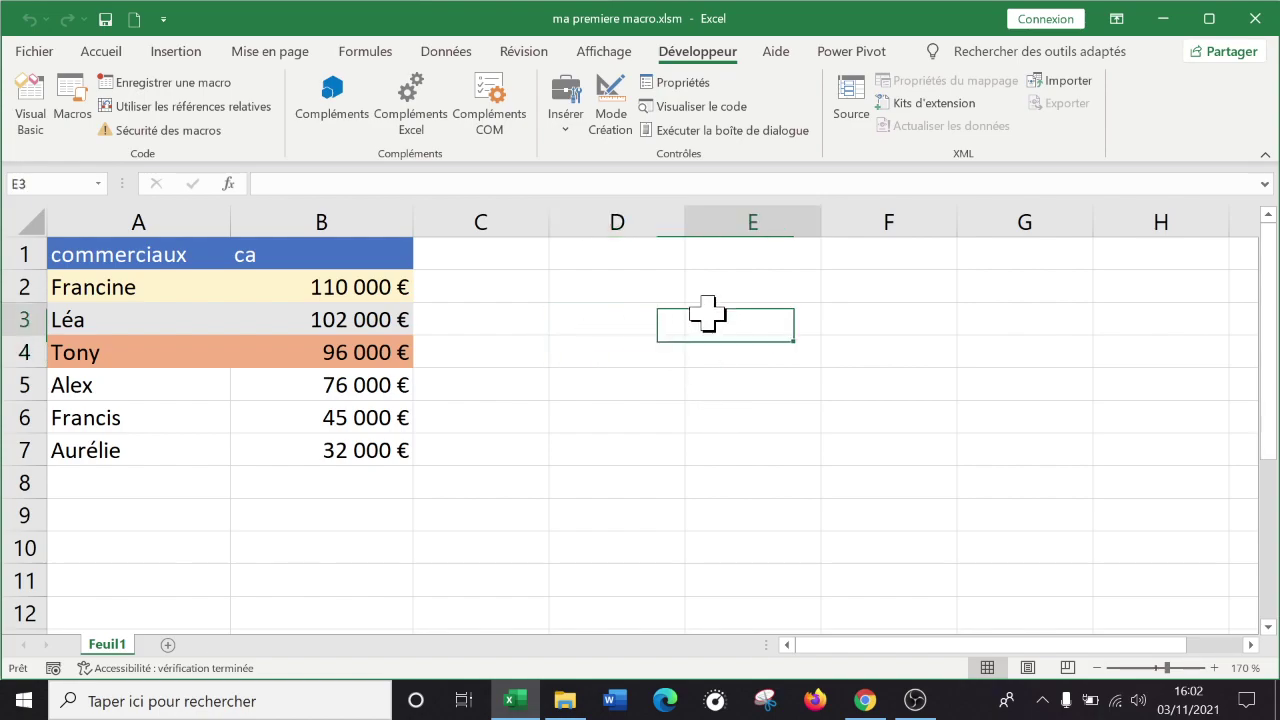
- Insert a form control button covering about D3:F6 and assign it the classementcom macro
left_click(568, 126)
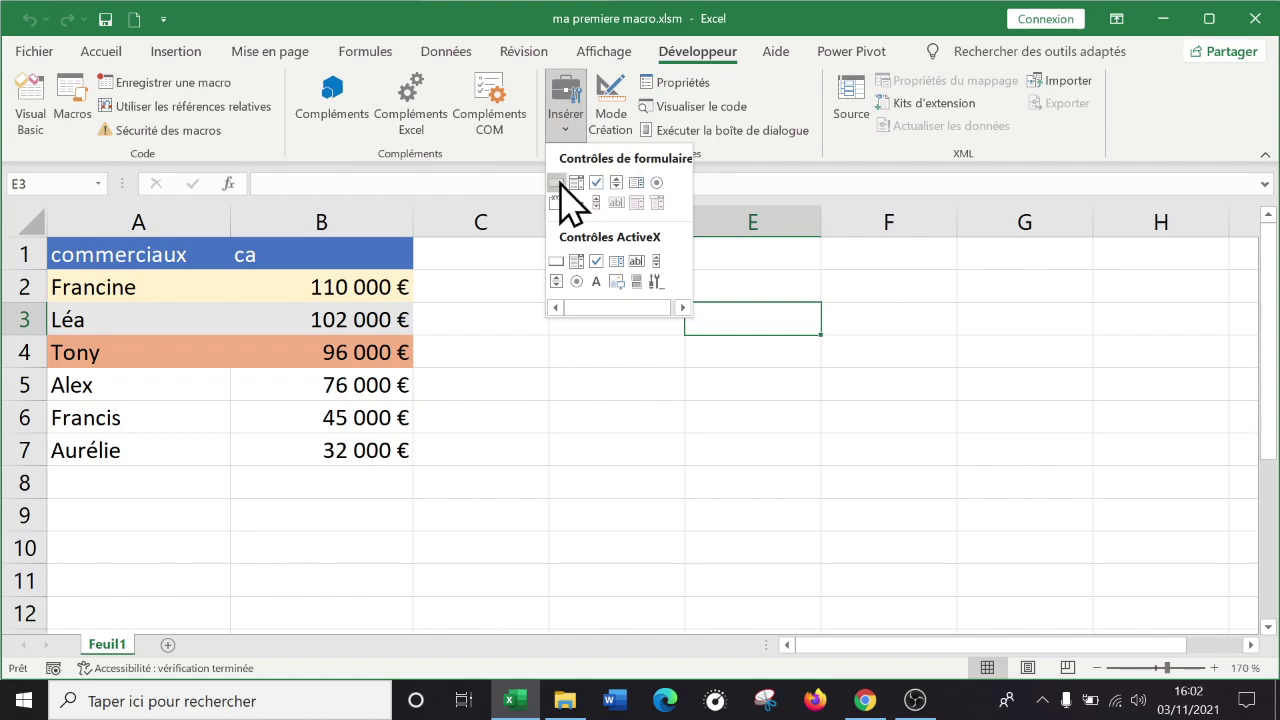
left_click(557, 183)
left_click_drag(628, 300, 849, 433)
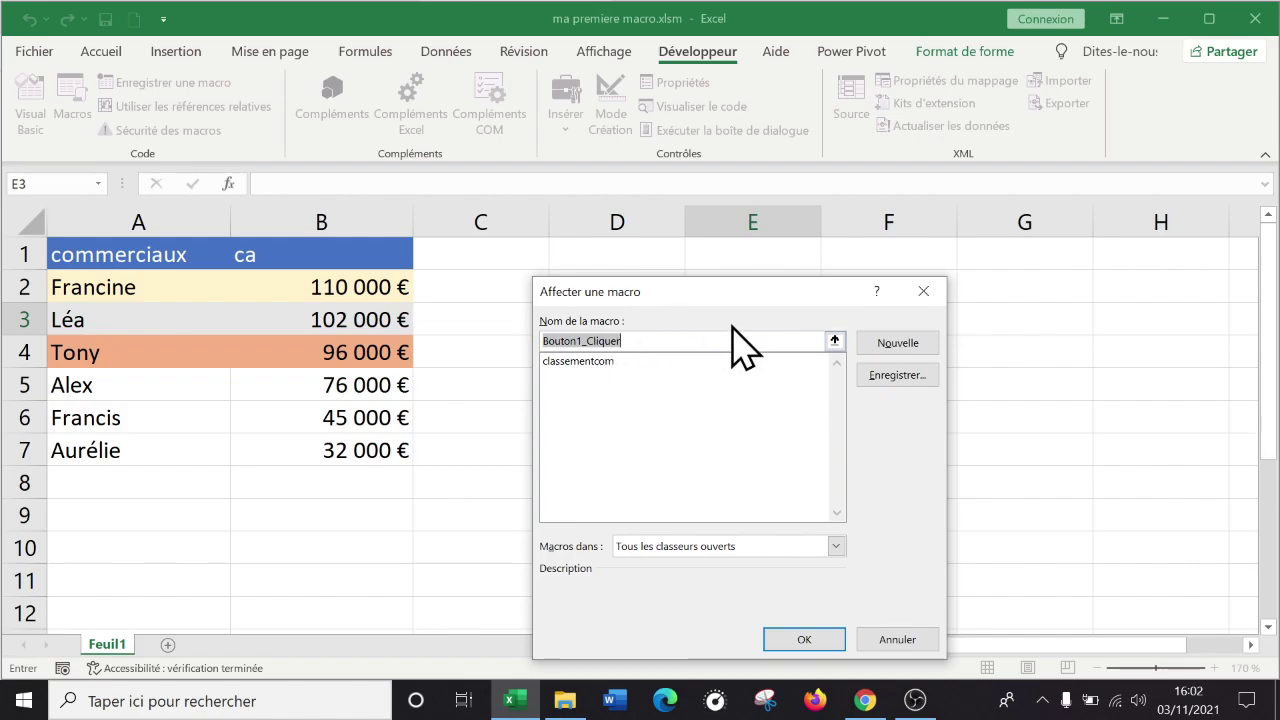
double_click(586, 360)
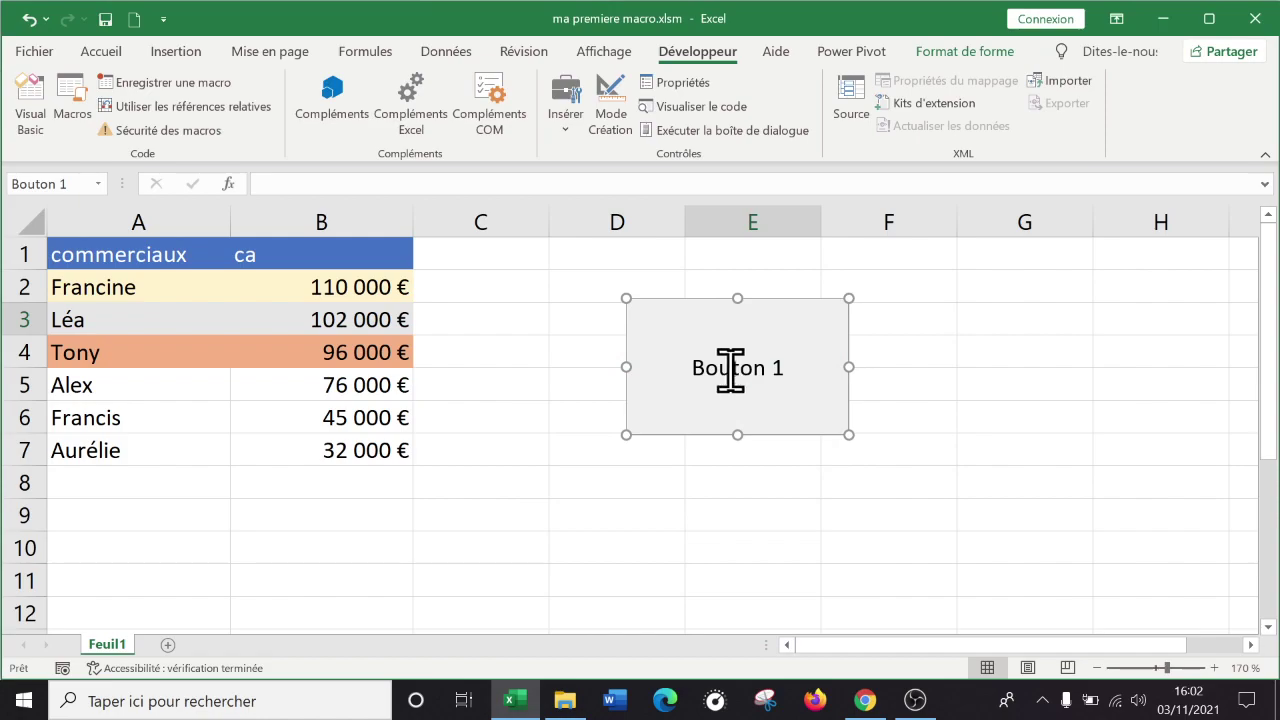
- Replace the new button's label with "Classer !" and deselect the button
left_click(697, 368)
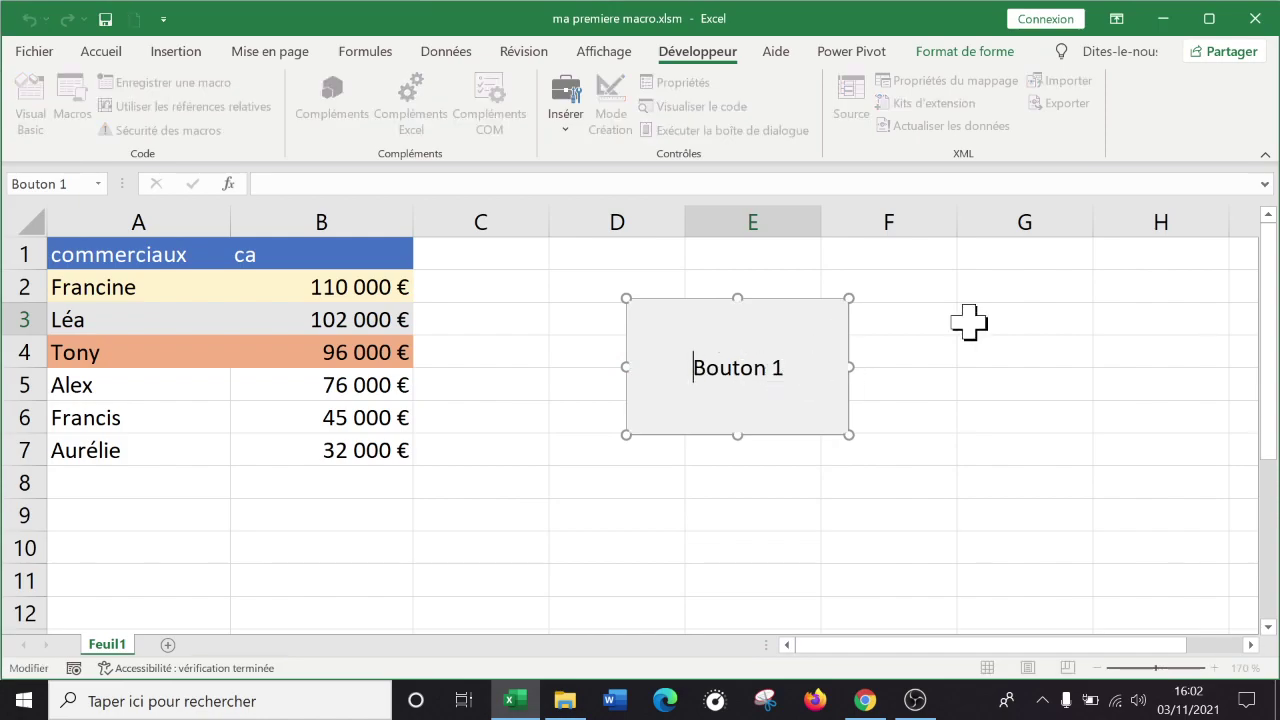
key("BackSpace")
key("BackSpace")
key("BackSpace")
key("BackSpace")
type("Classer !")
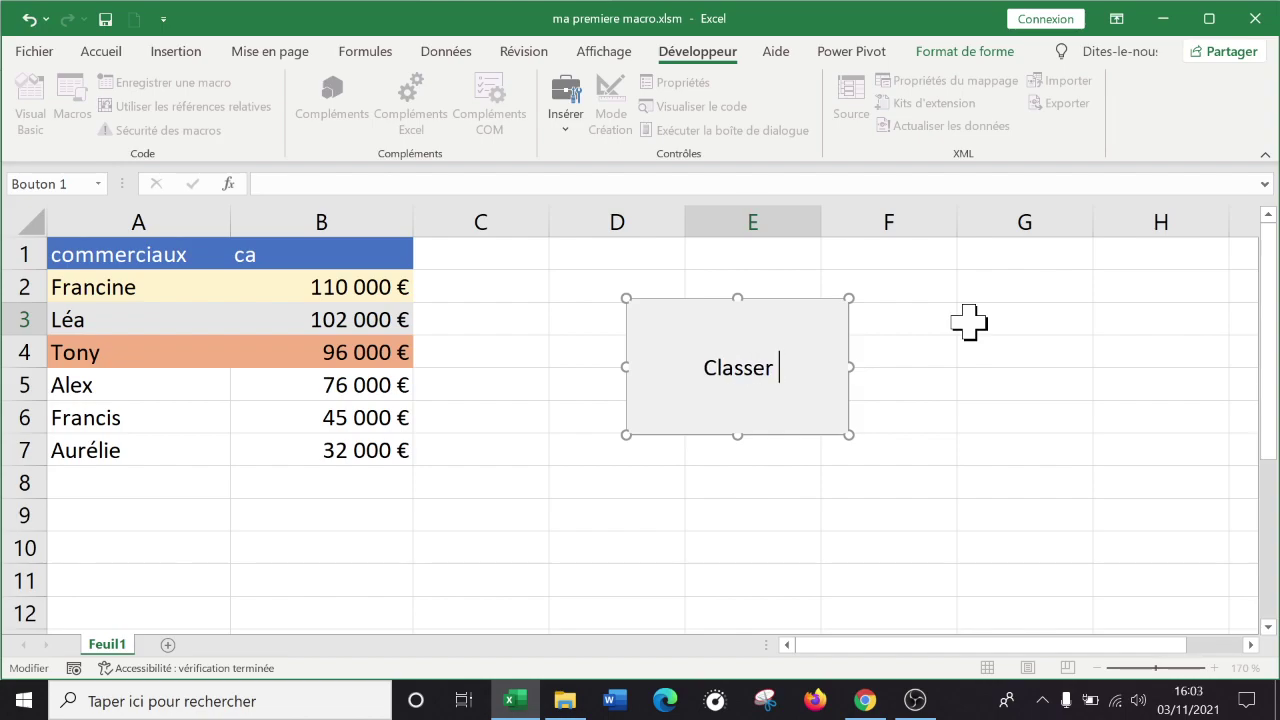
left_click(851, 351)
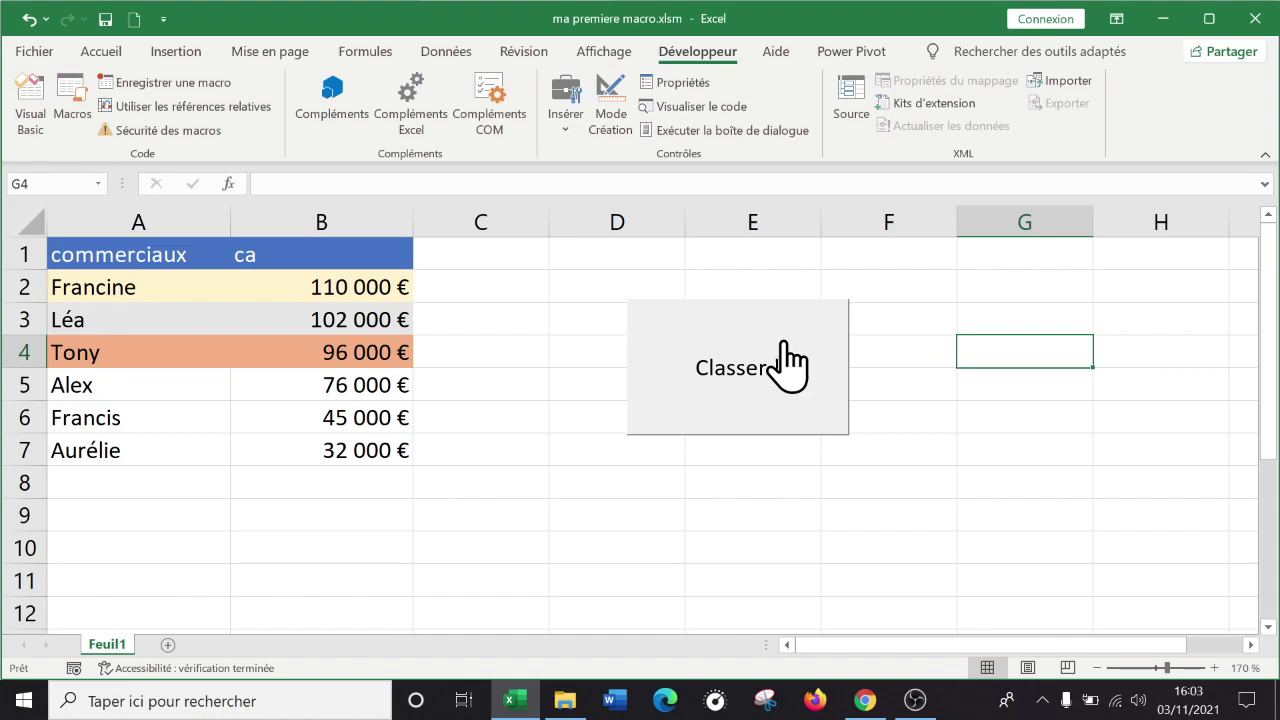
- Reassign the classementcom macro to the existing "Classer !" button and deselect it by selecting an empty cell in column C
right_click(788, 343)
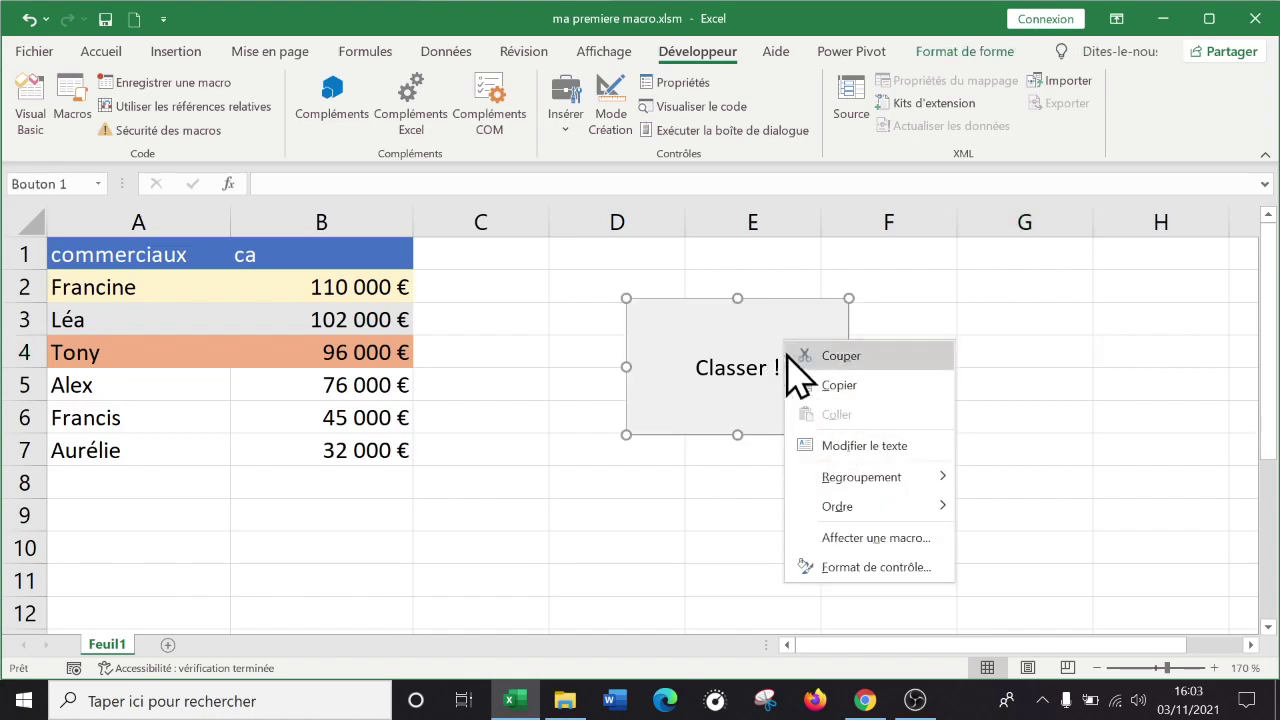
left_click(568, 120)
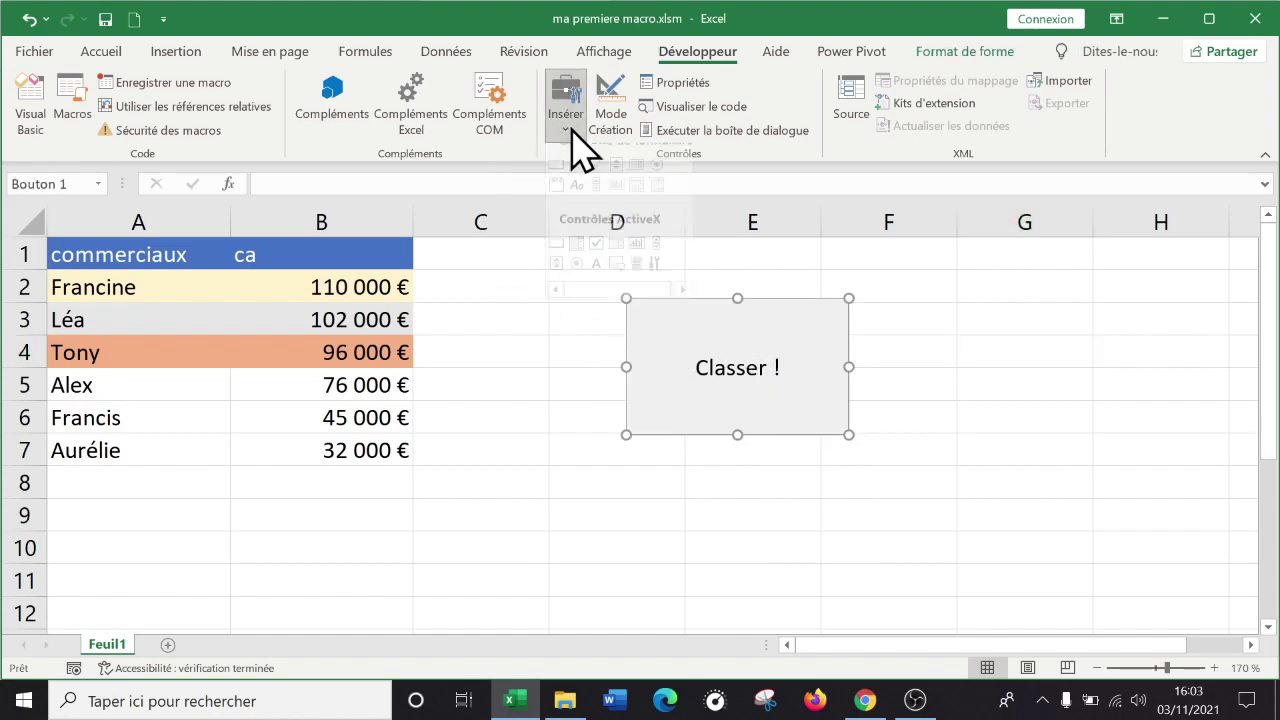
right_click(772, 322)
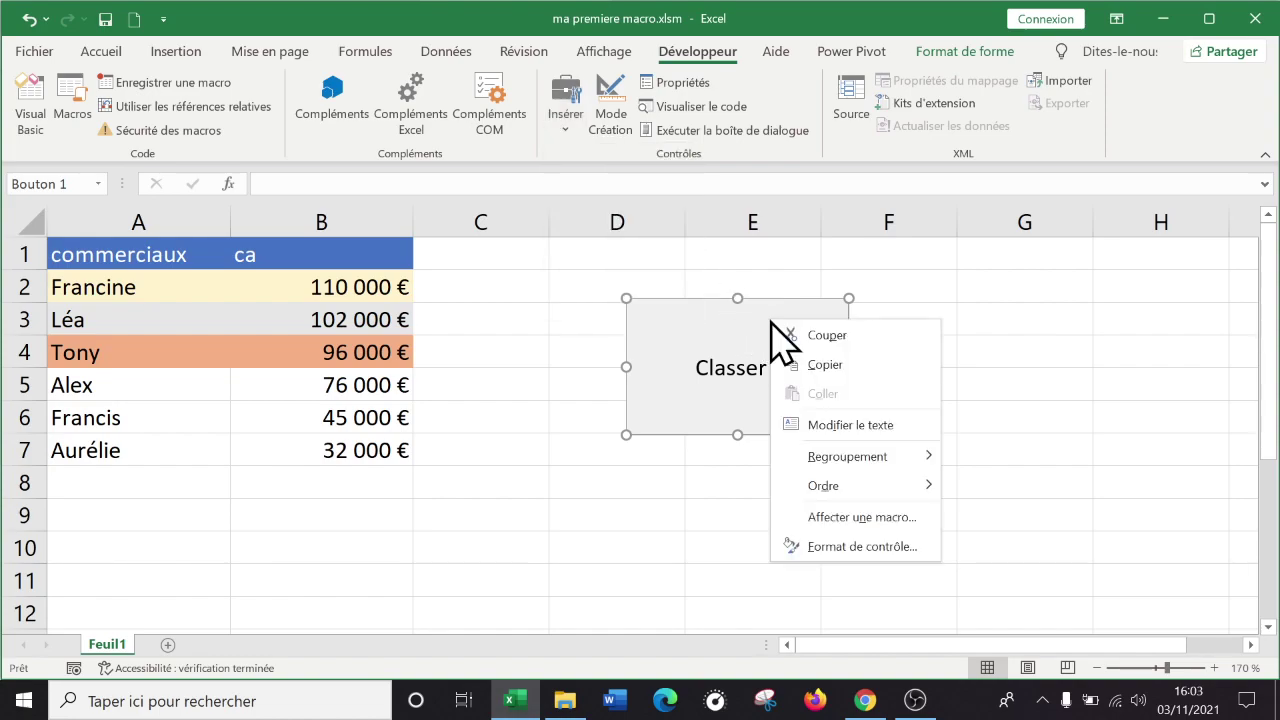
left_click(855, 512)
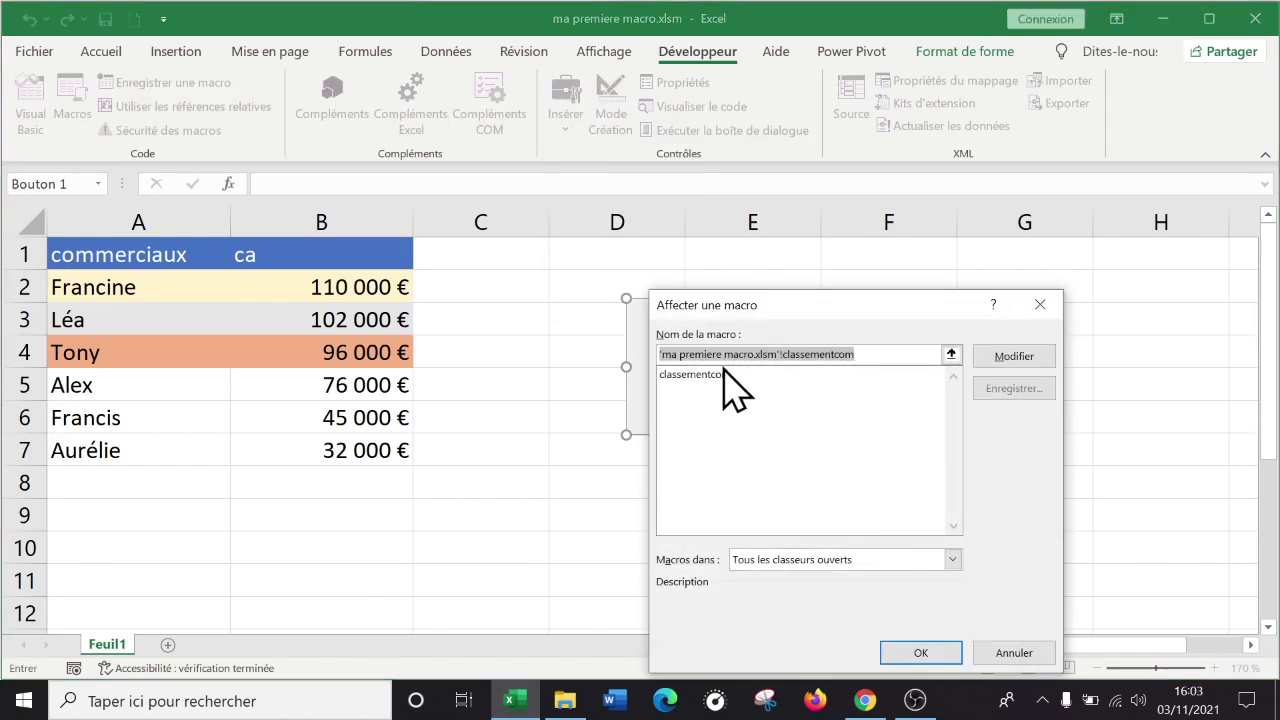
double_click(700, 375)
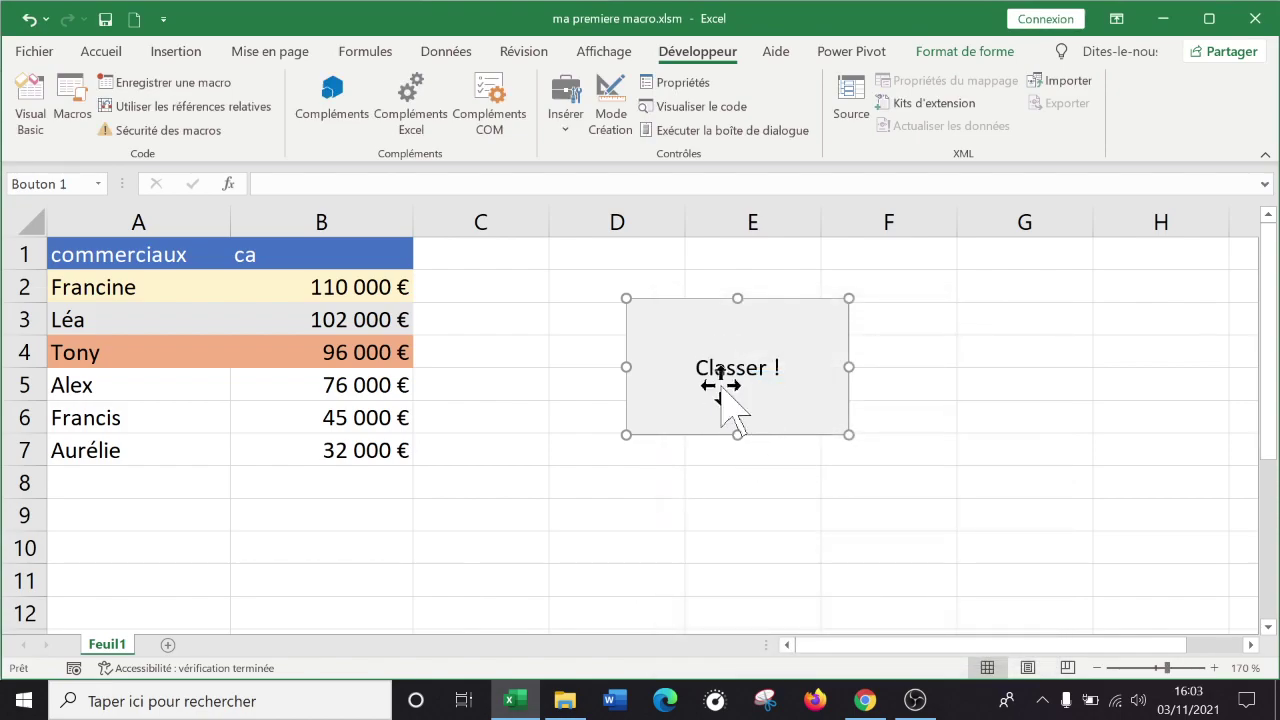
left_click(529, 415)
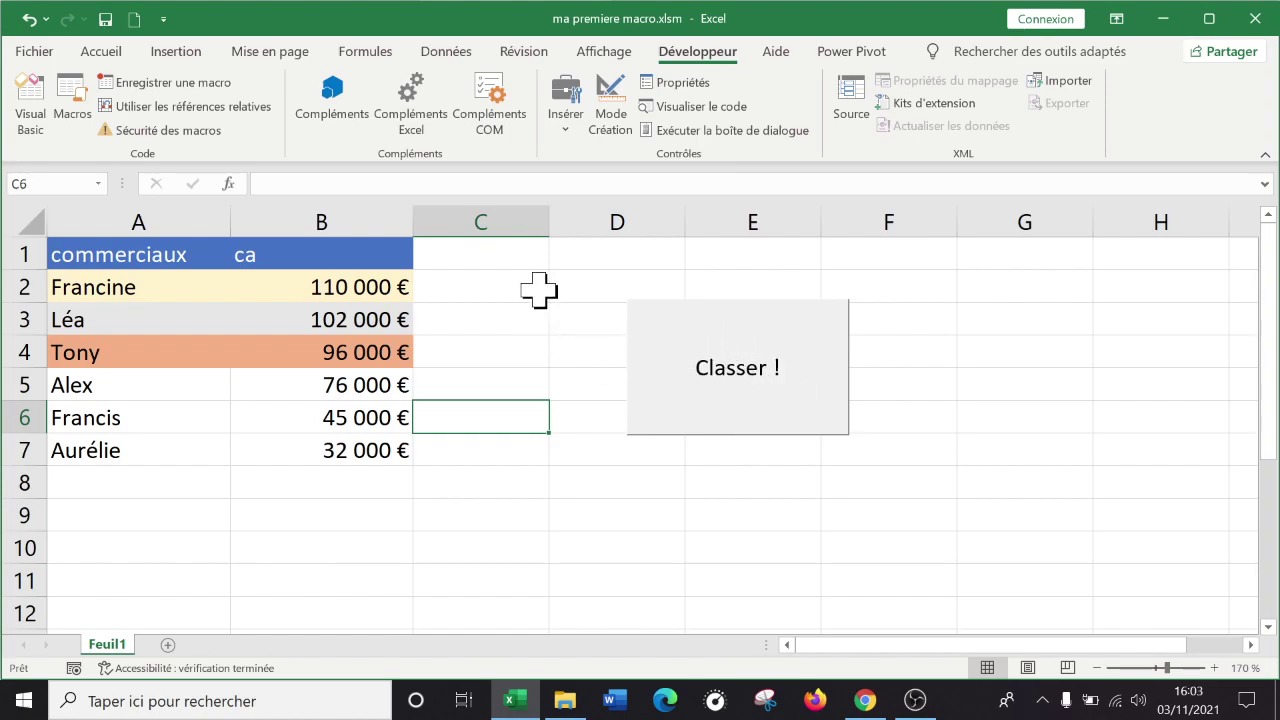
left_click(529, 320)
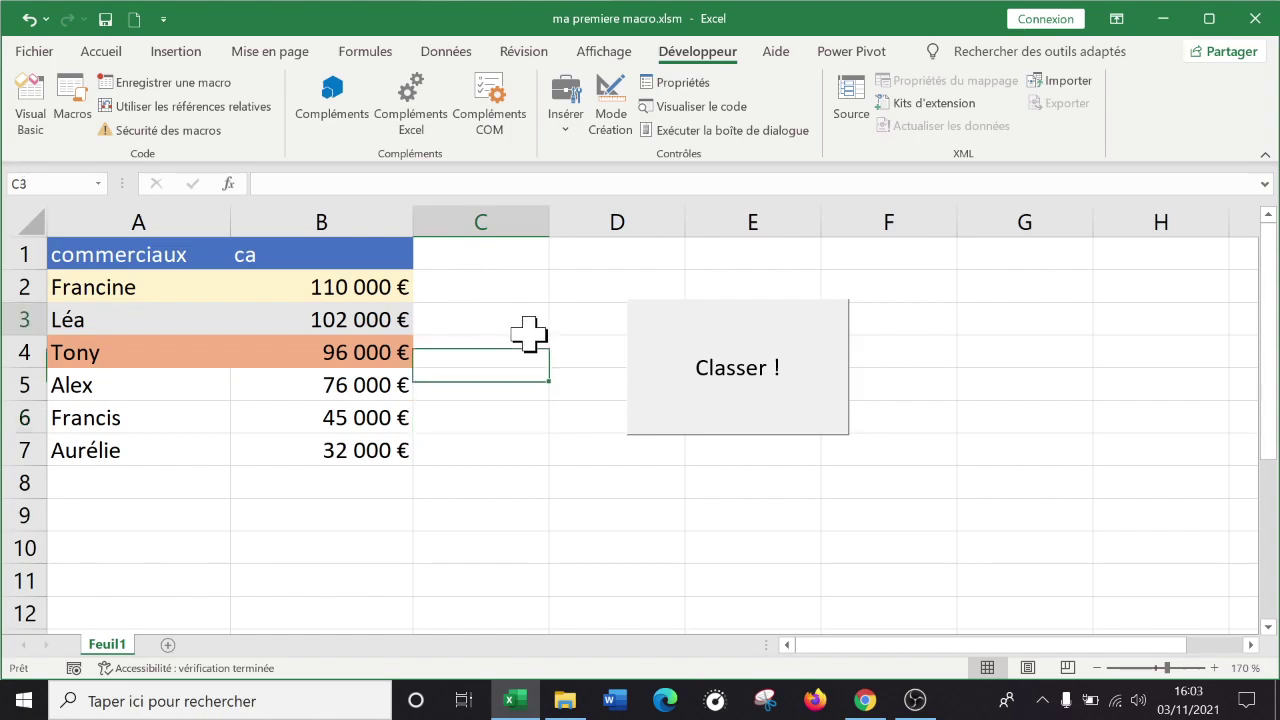
- Replace the ca values in B4 and B5 with 200000 and 350000
left_click(337, 286)
key("Down")
key("Down")
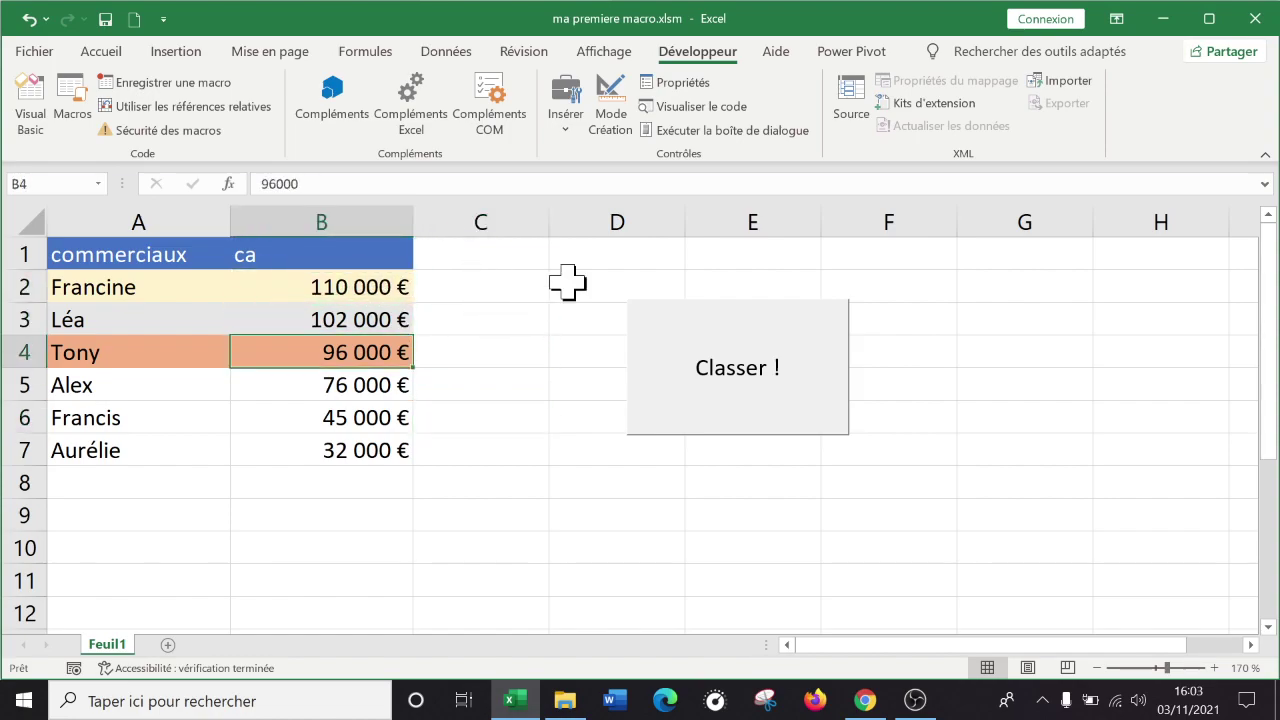
type("200000")
key("Return")
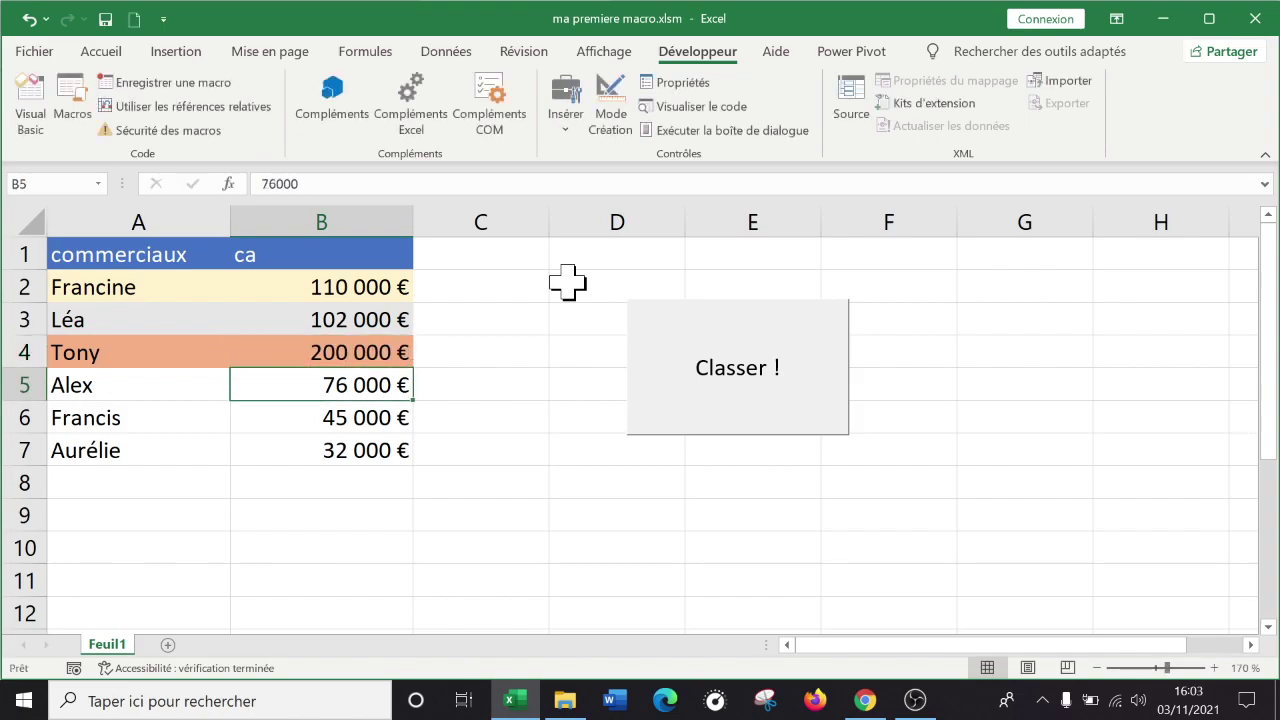
type("350000")
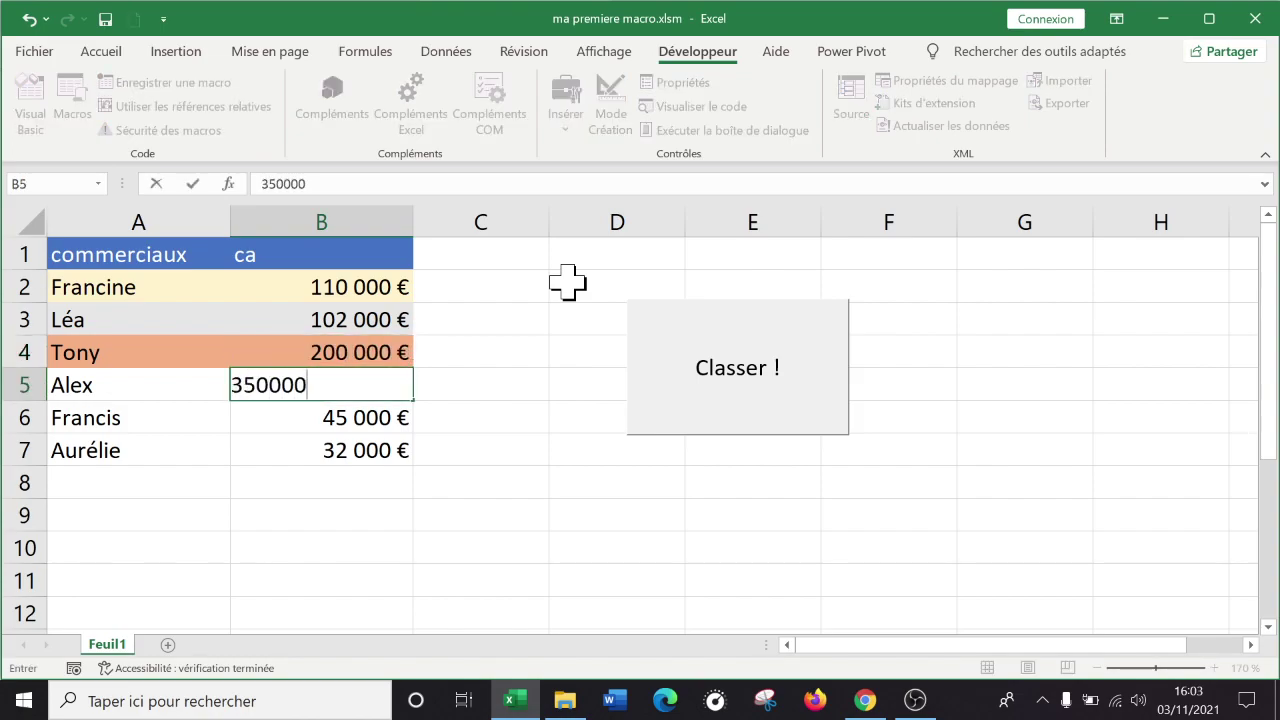
key("Return")
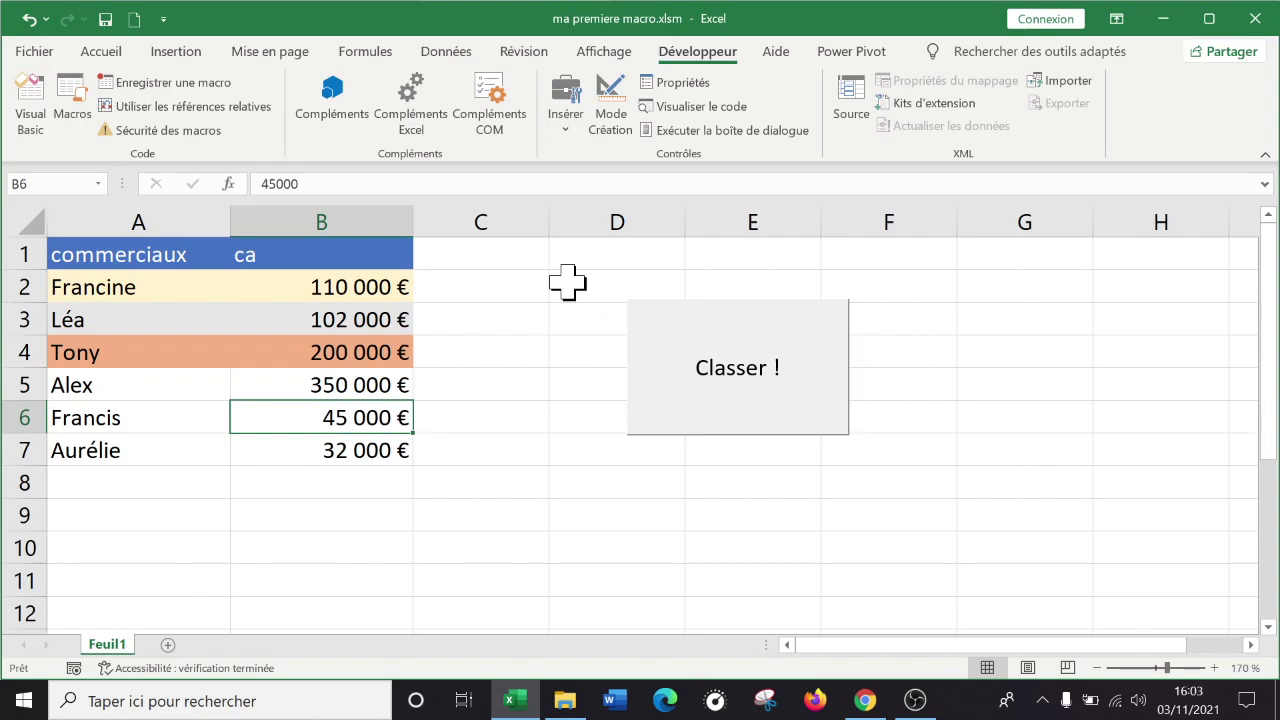
- Run the classementcom macro with the "Classer !" button to re-rank the sales reps, and select empty cell C3
left_click(741, 370)
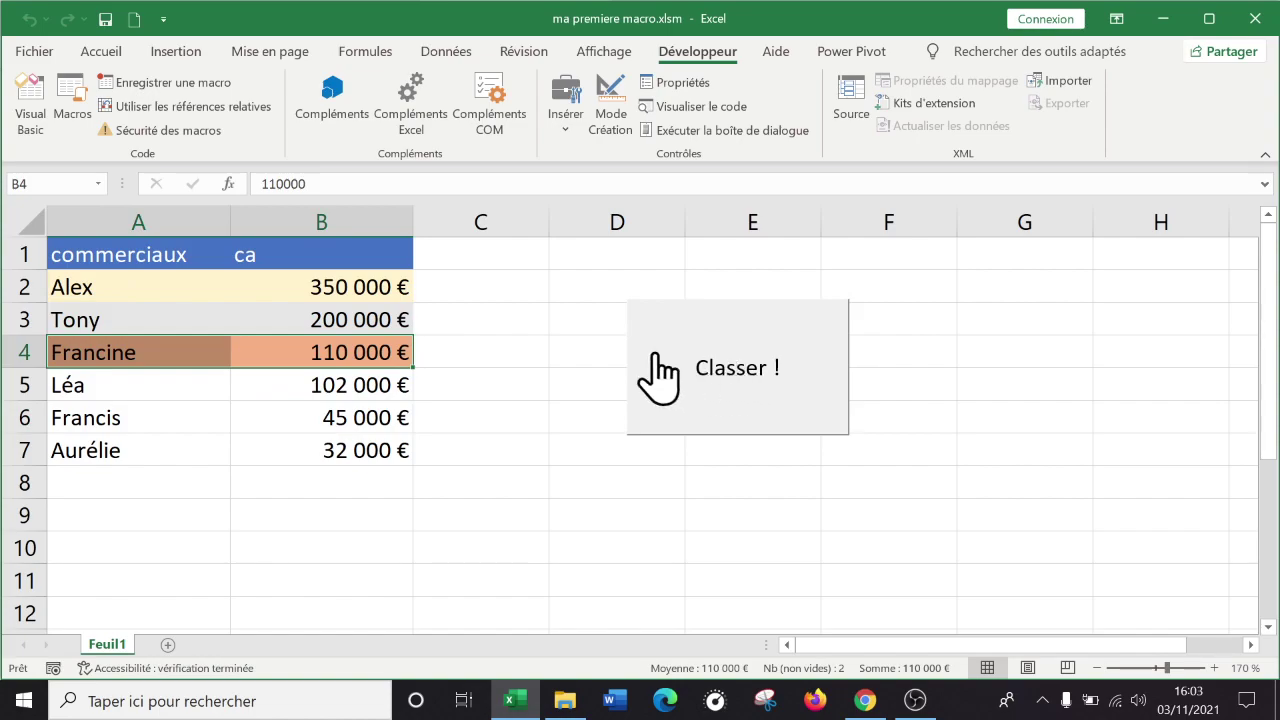
left_click(495, 328)
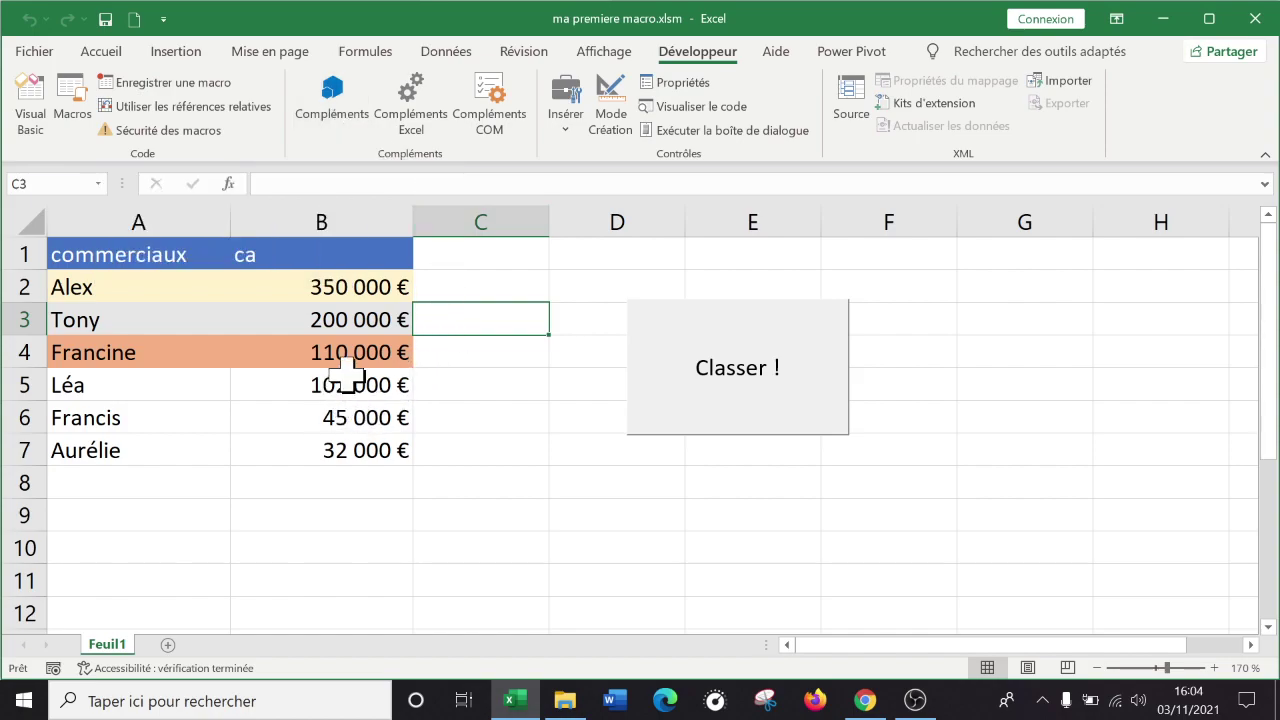
- Switch to the Visual Basic editor and open the code of Module1 from the project's modules
left_click(22, 100)
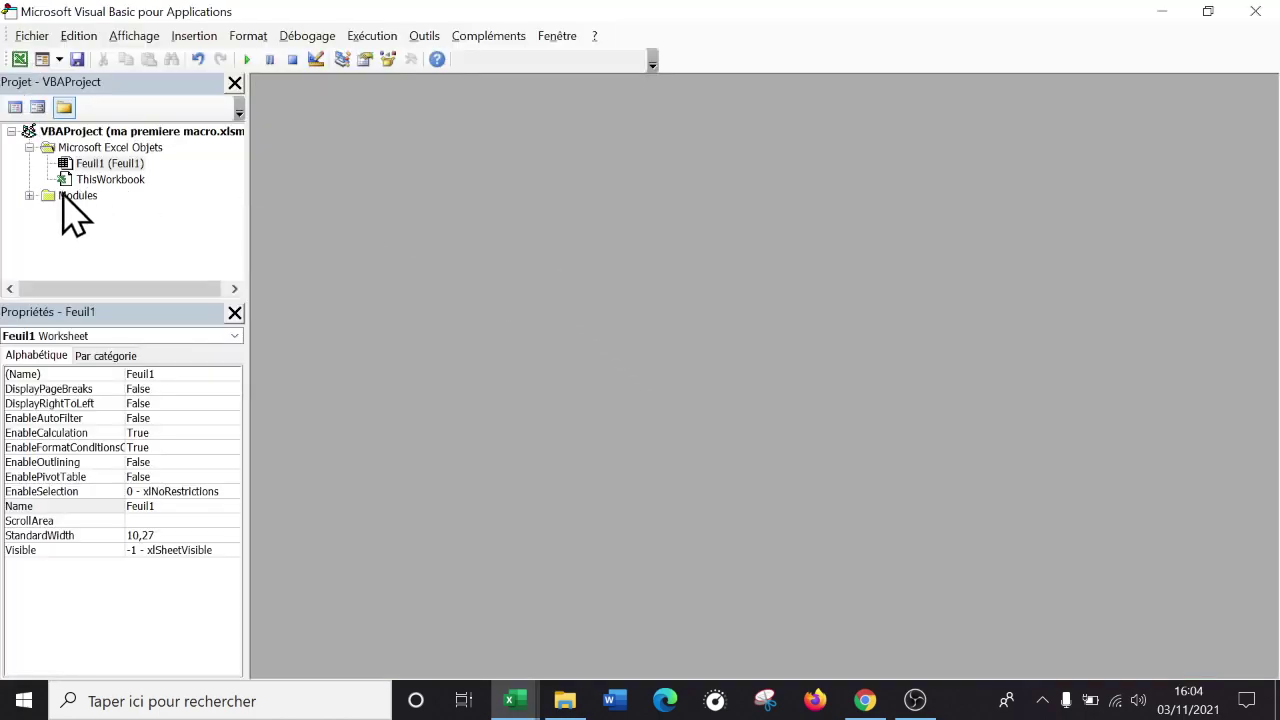
left_click(29, 195)
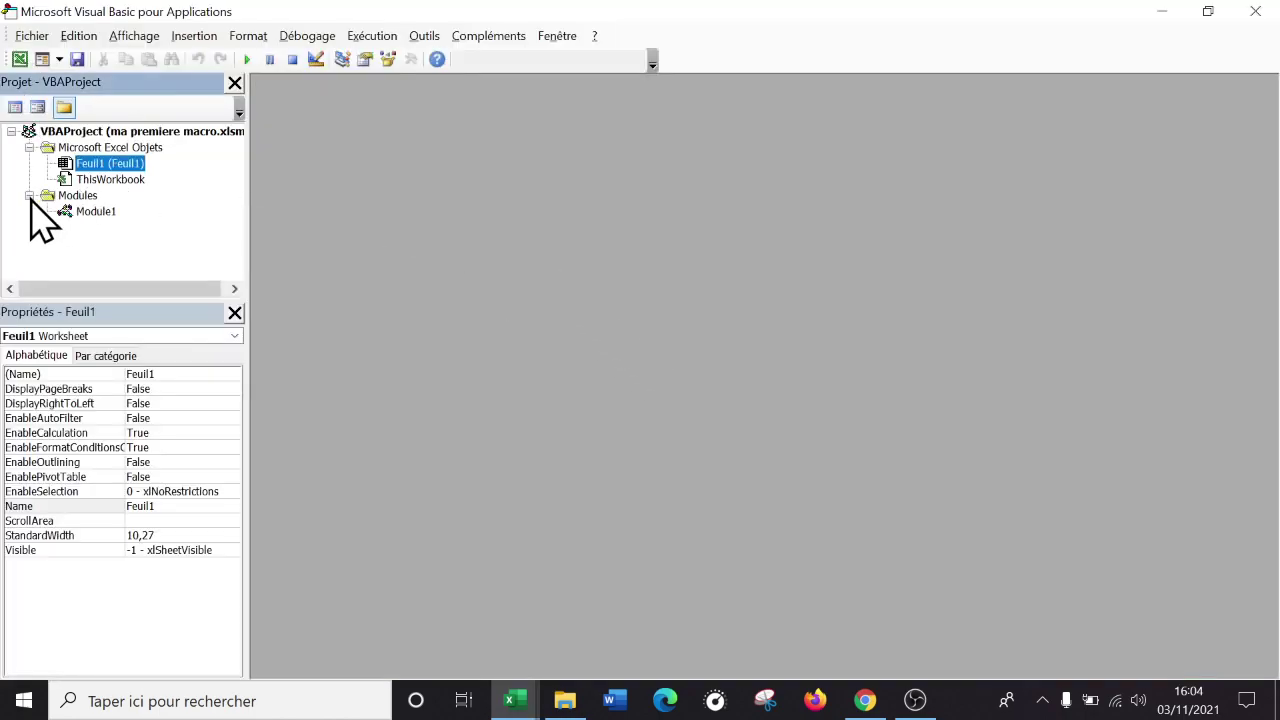
double_click(96, 213)
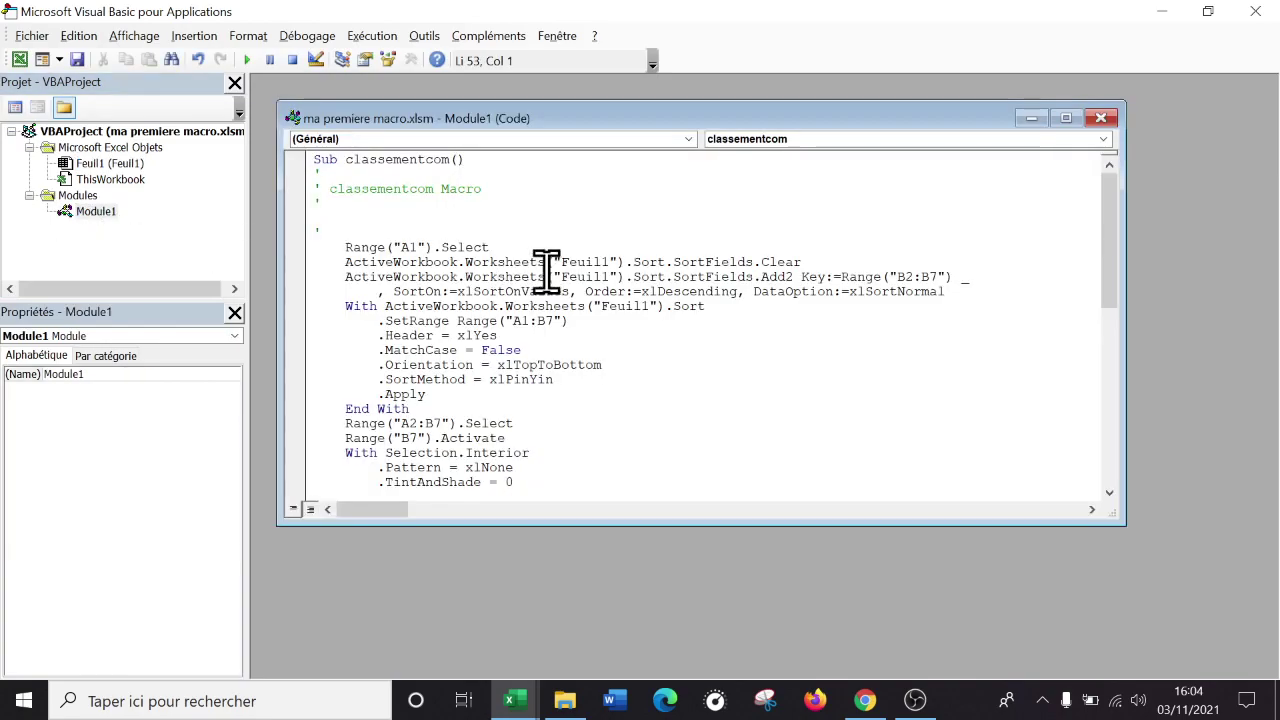
- Examine the classementcom code from start to End Sub, covering the sort on B2:B7, the fill reset and the colouring of rows 2 to 4
scroll(546, 268, "down", 4)
scroll(429, 266, "up", 4)
scroll(415, 197, "down", 5)
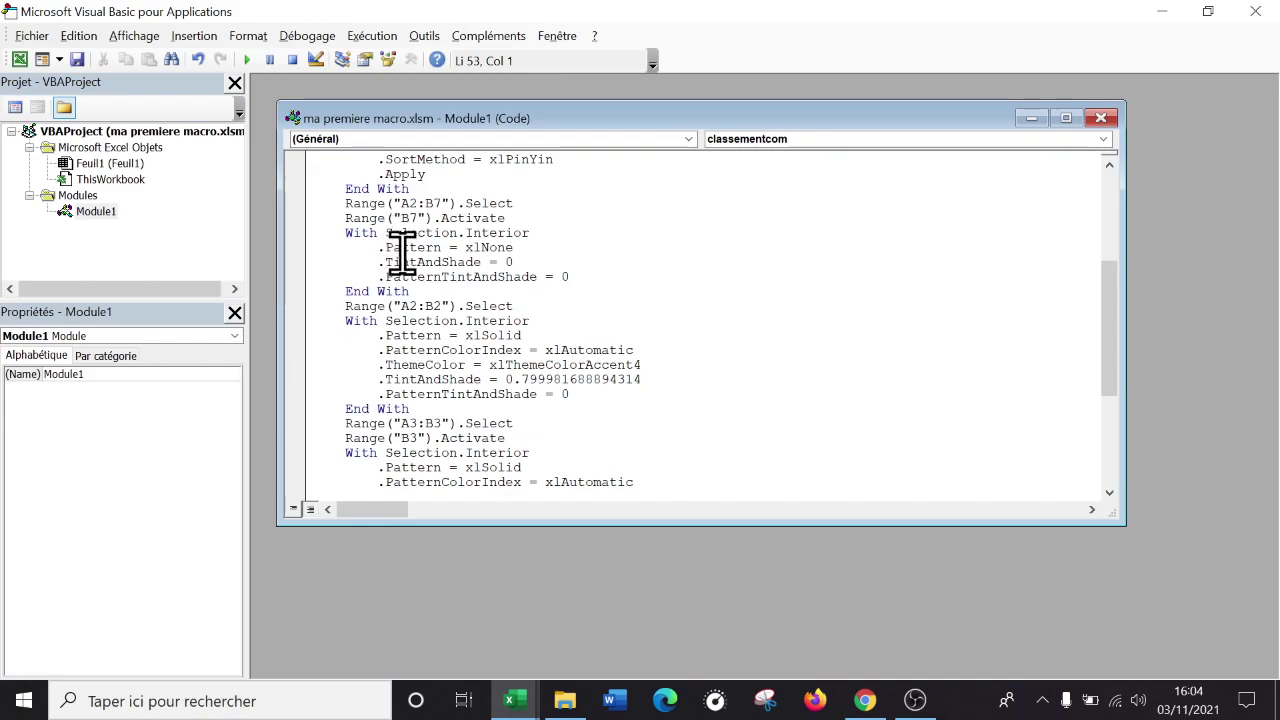
scroll(405, 255, "up", 5)
left_click(531, 277)
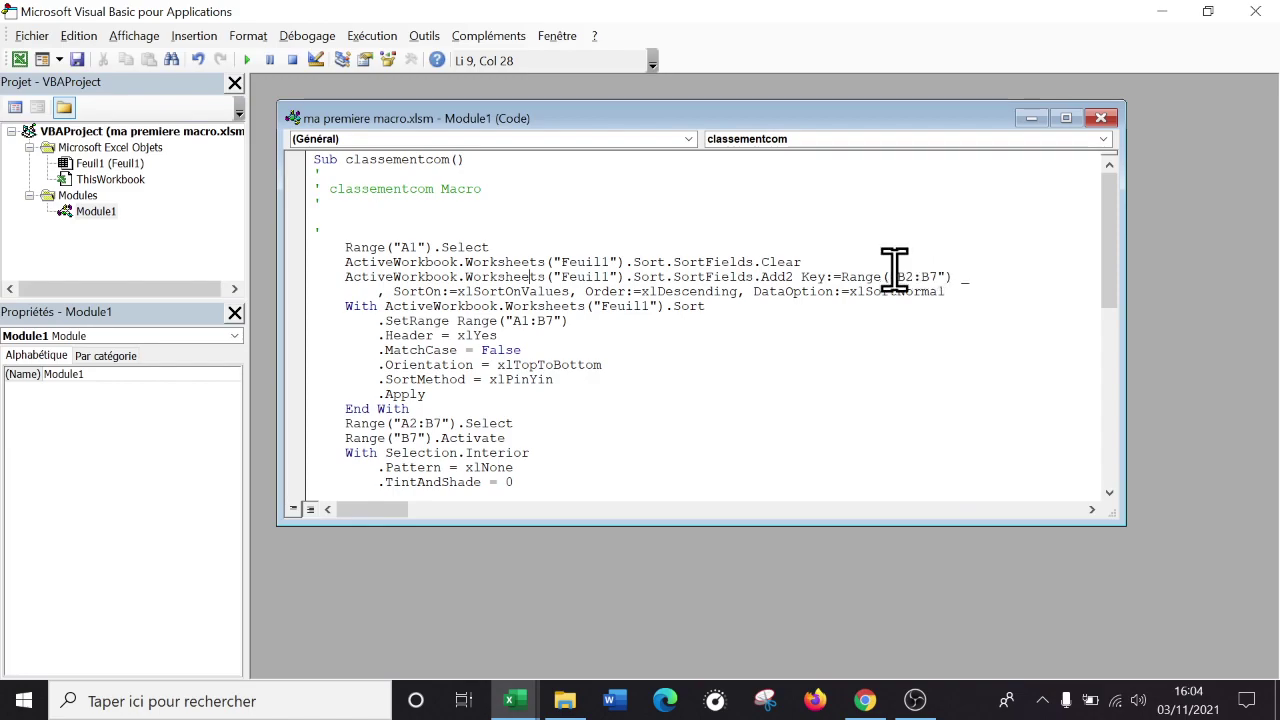
scroll(950, 272, "down", 1)
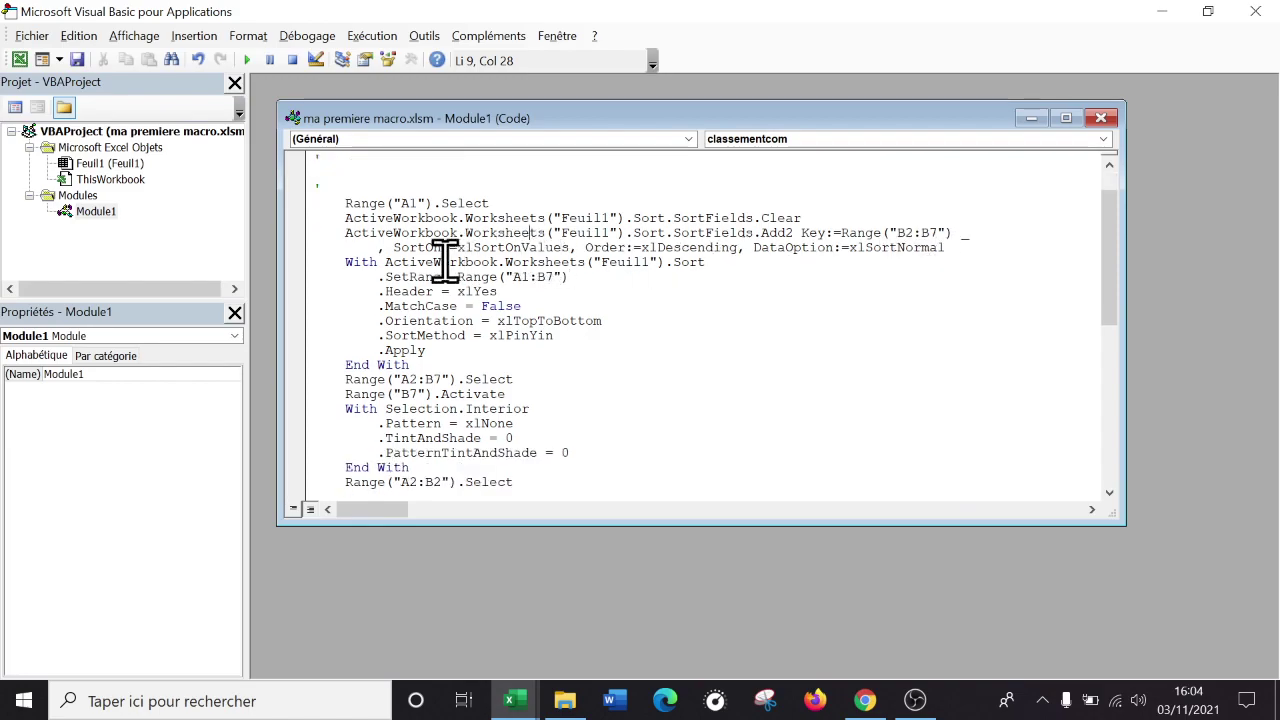
scroll(443, 255, "down", 1)
scroll(600, 337, "down", 2)
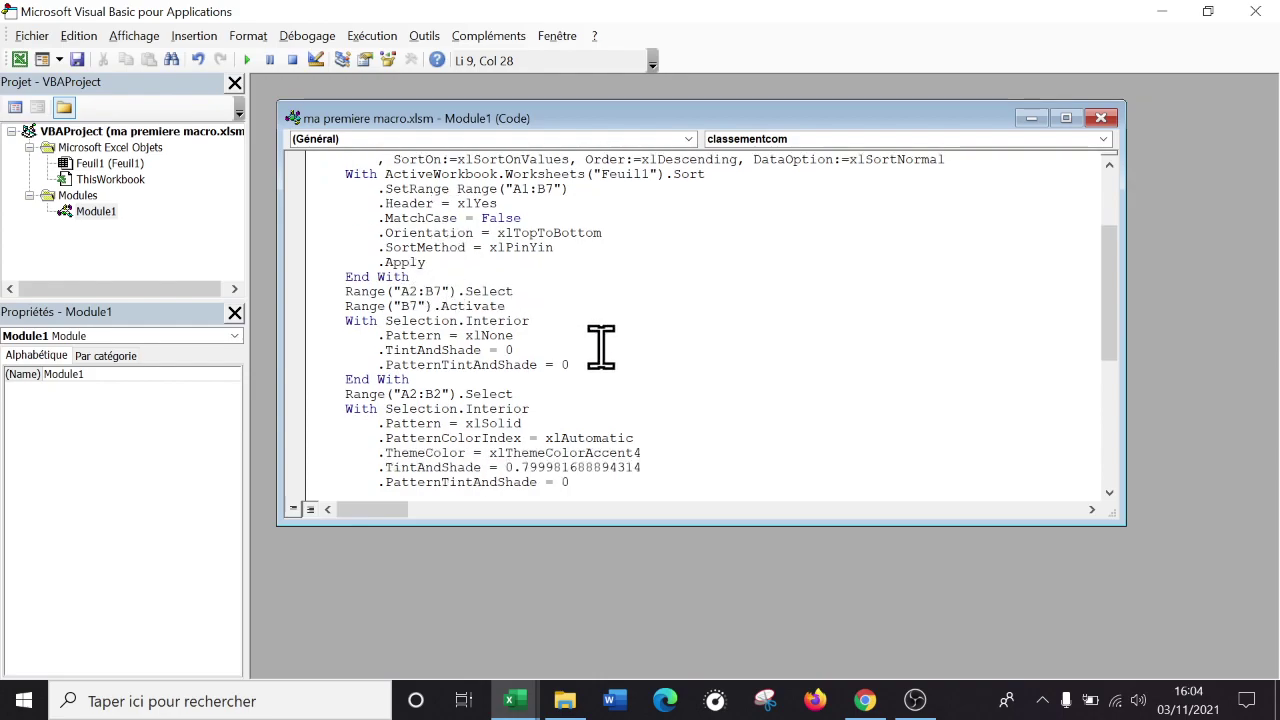
scroll(700, 320, "down", 2)
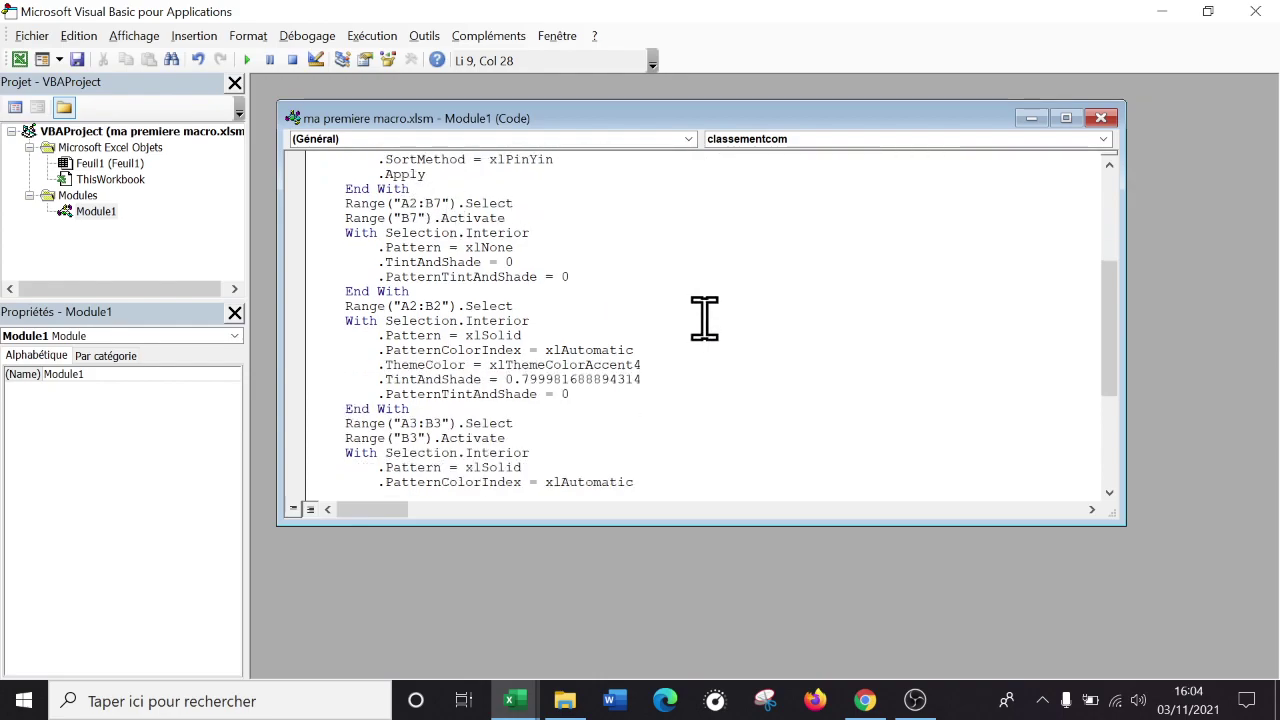
scroll(458, 255, "down", 4)
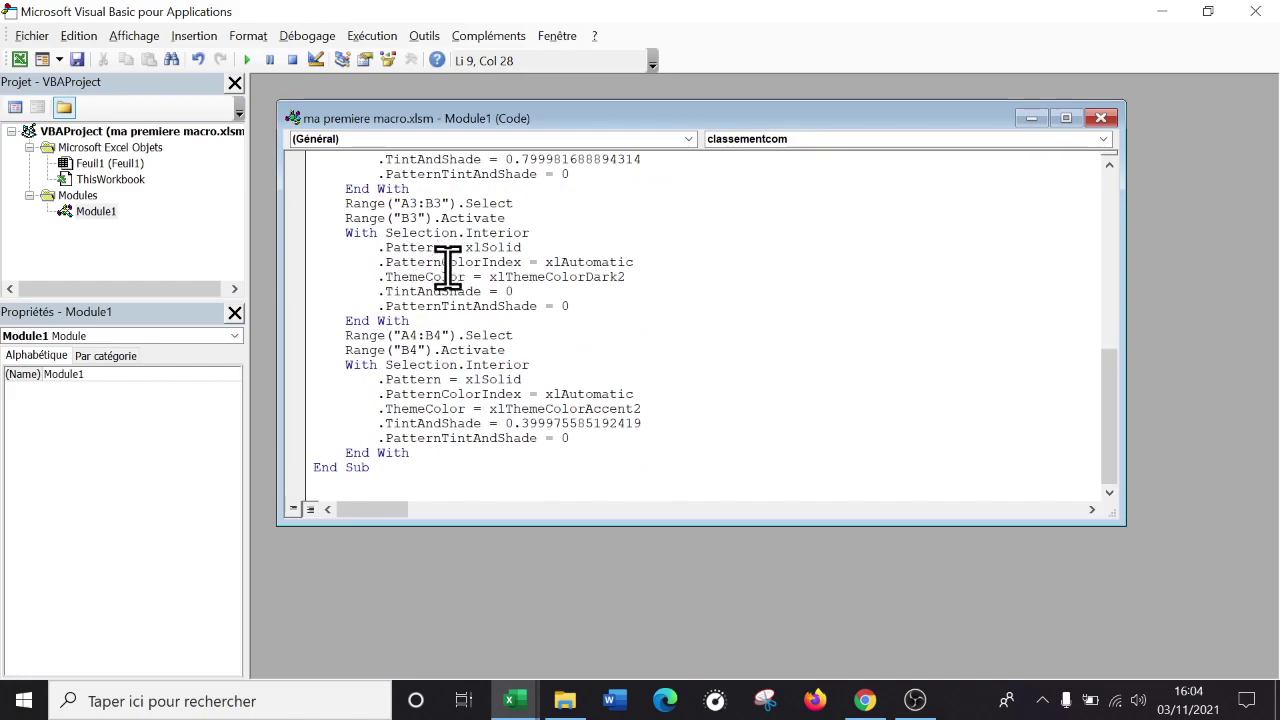